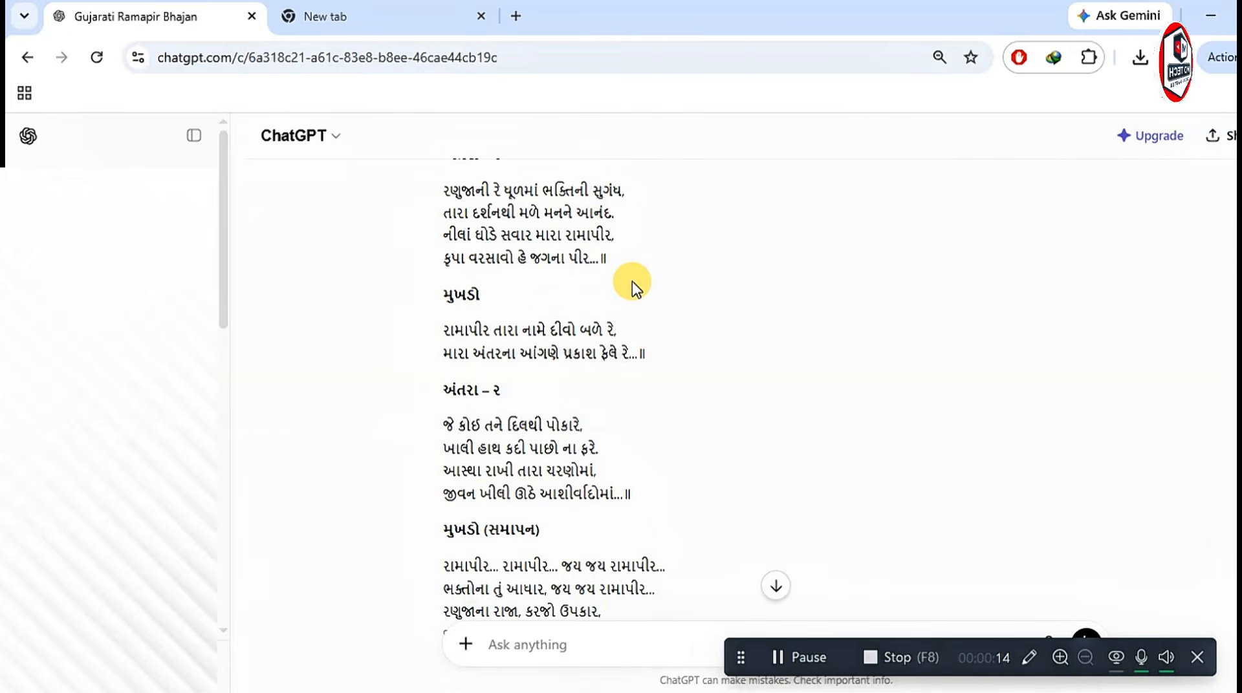
Review the Gujarati Ramapir bhajan lyrics, the Suno tags and the start of the line-by-line video prompts in the chat
scroll(633, 284, down, 3)
scroll(632, 284, down, 5)
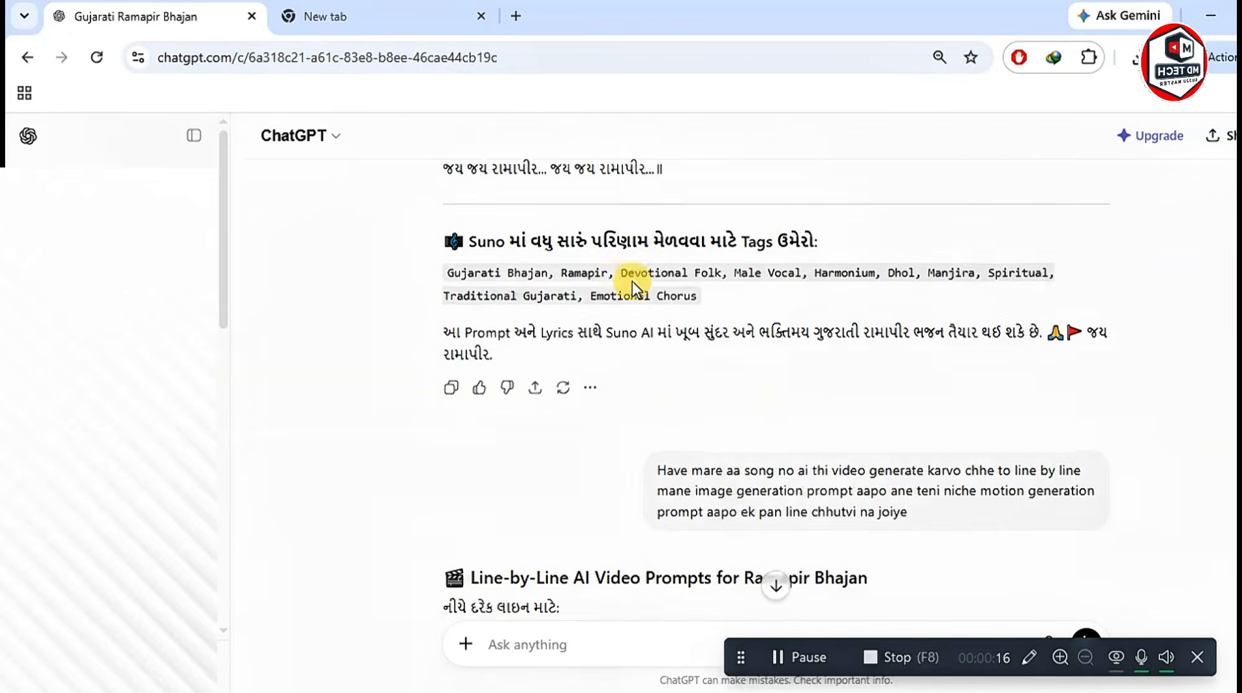
scroll(632, 283, down, 5)
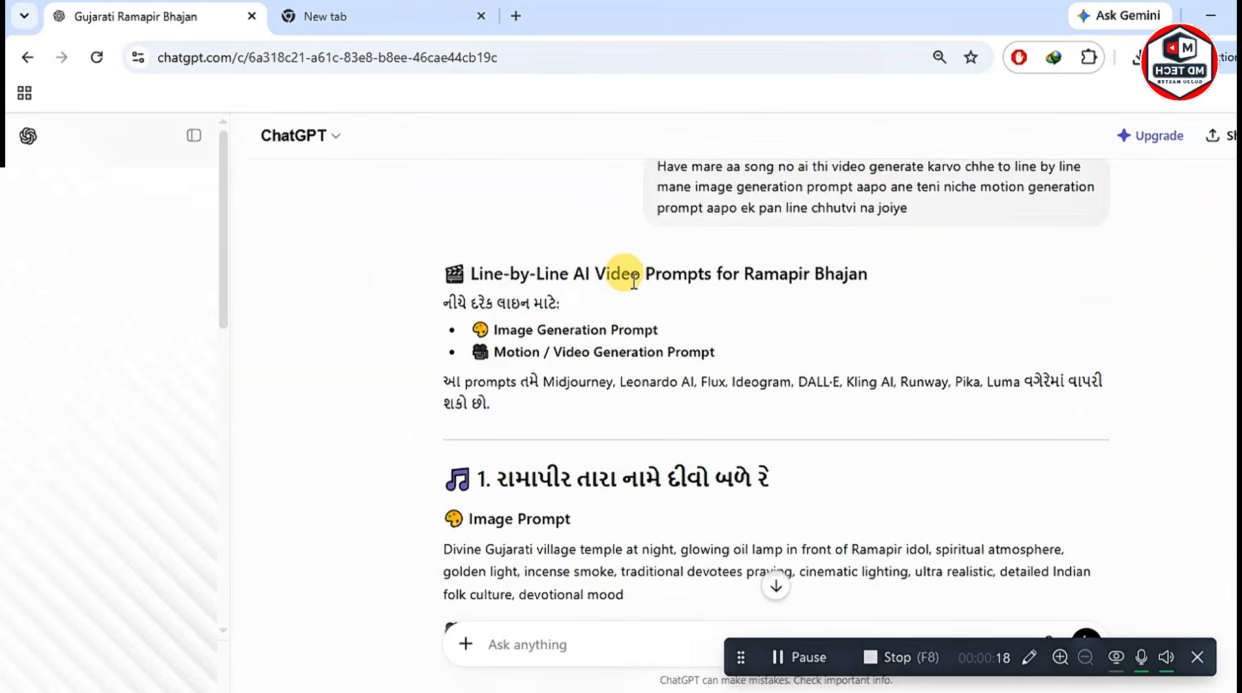
scroll(634, 281, up, 5)
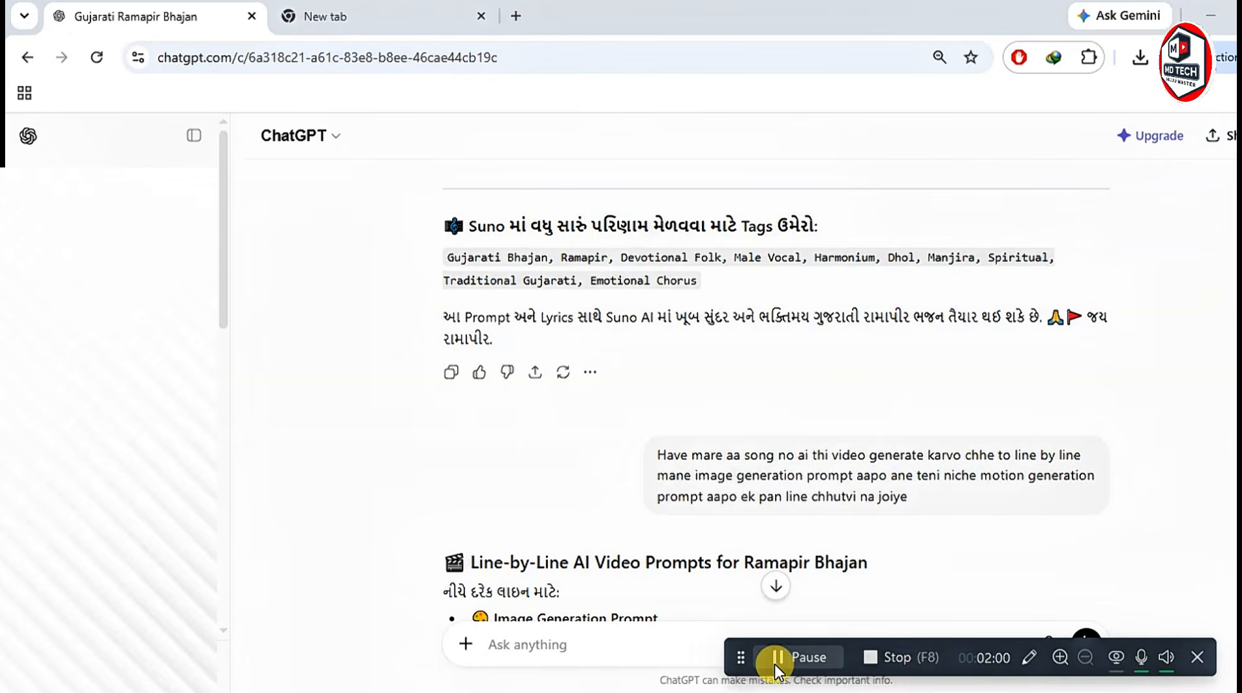
scroll(568, 421, down, 4)
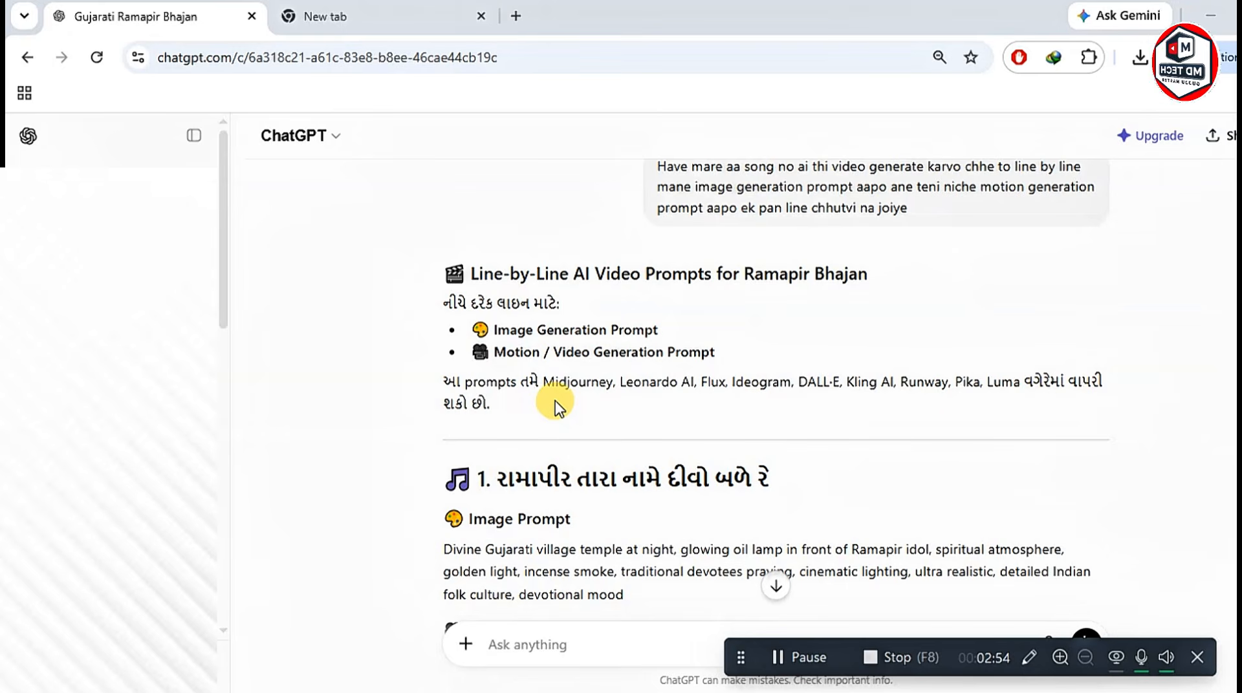
scroll(563, 400, up, 10)
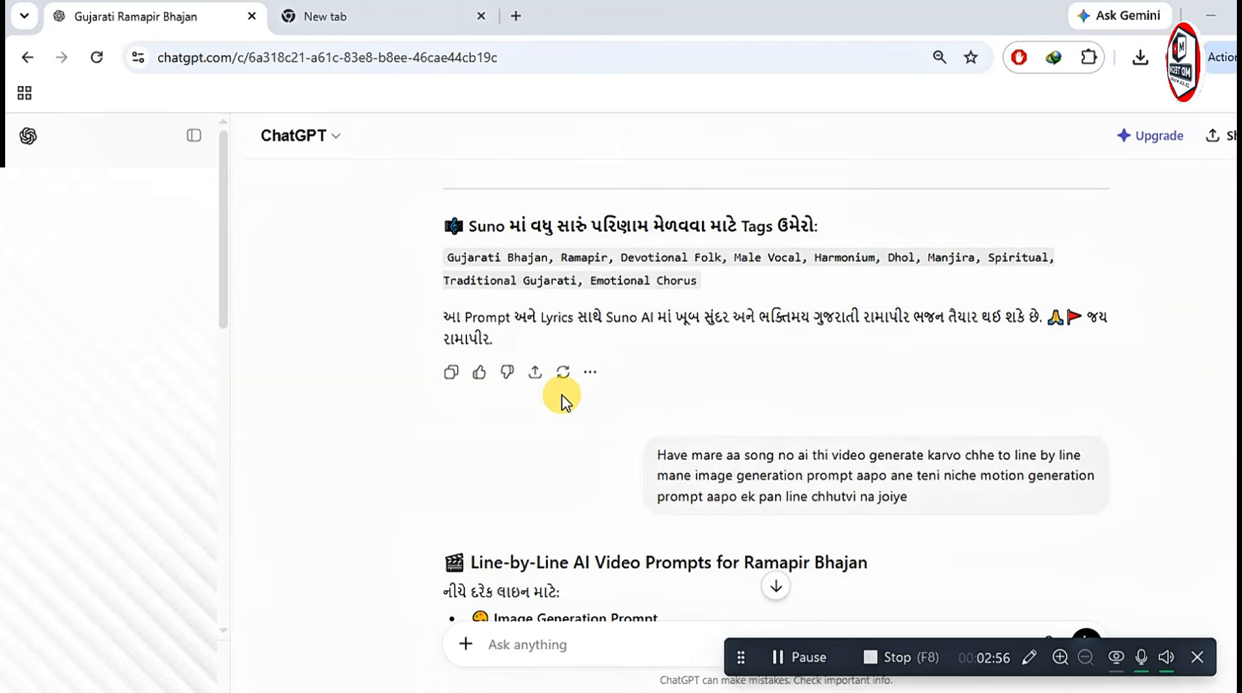
scroll(561, 401, up, 3)
scroll(561, 401, down, 3)
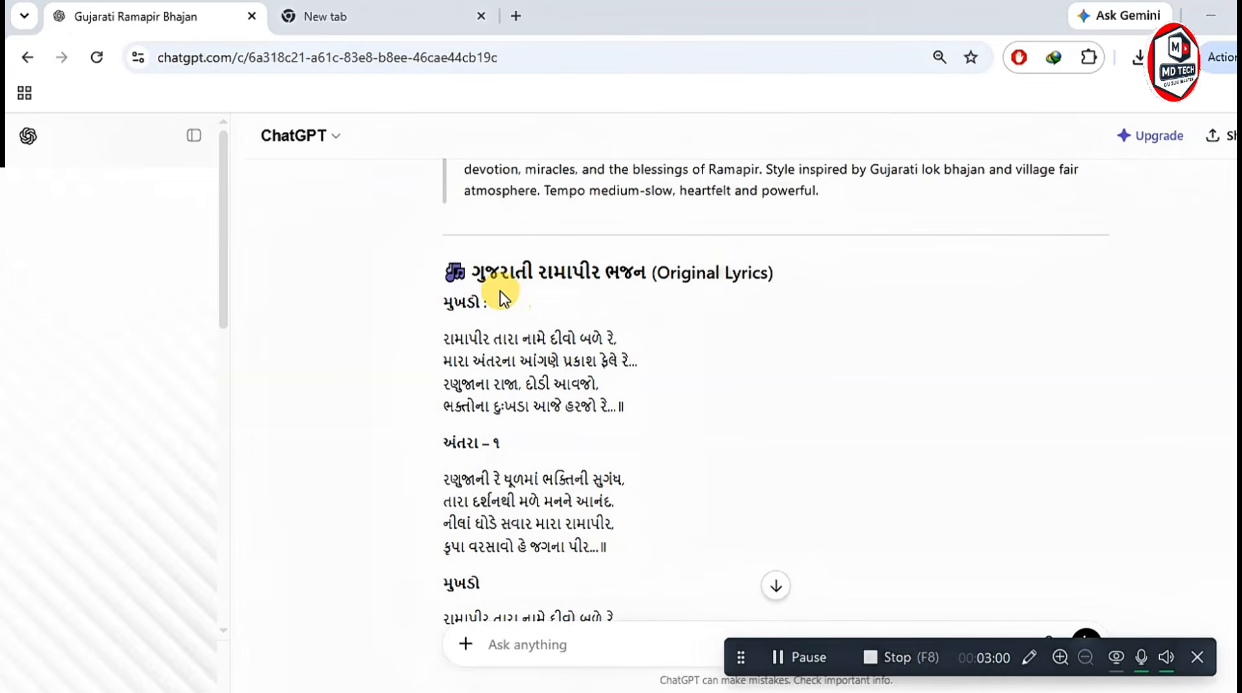
scroll(453, 335, down, 1)
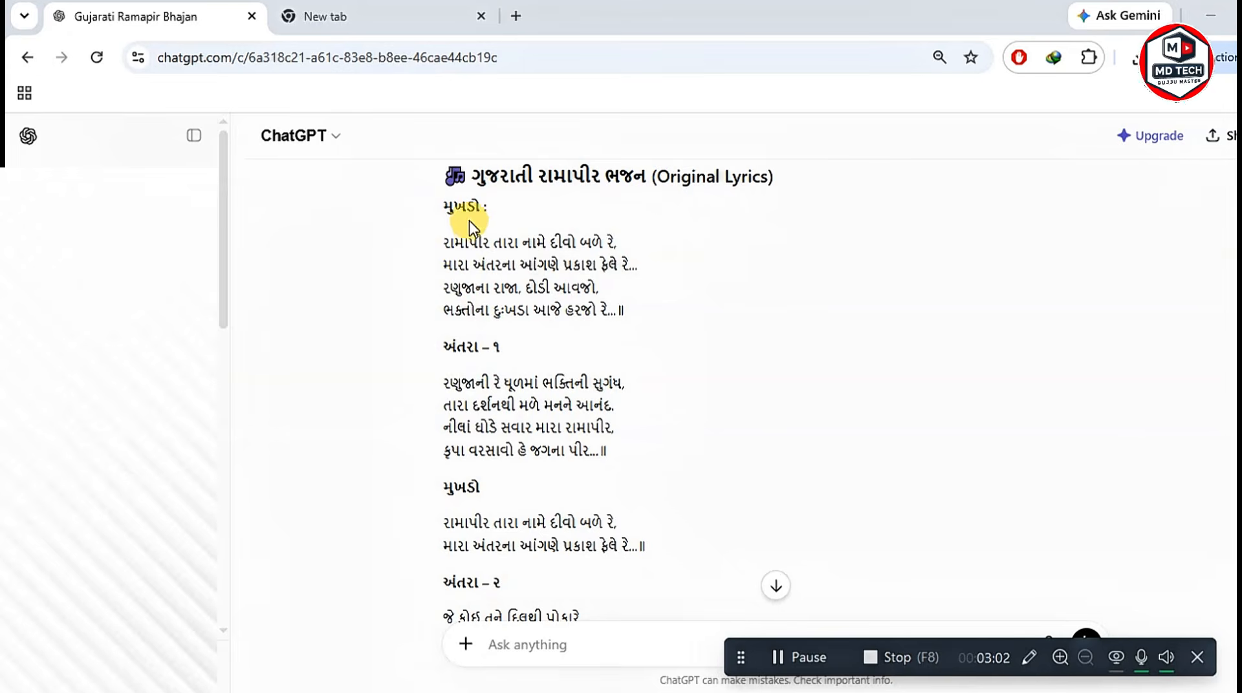
scroll(479, 244, down, 4)
scroll(479, 245, down, 8)
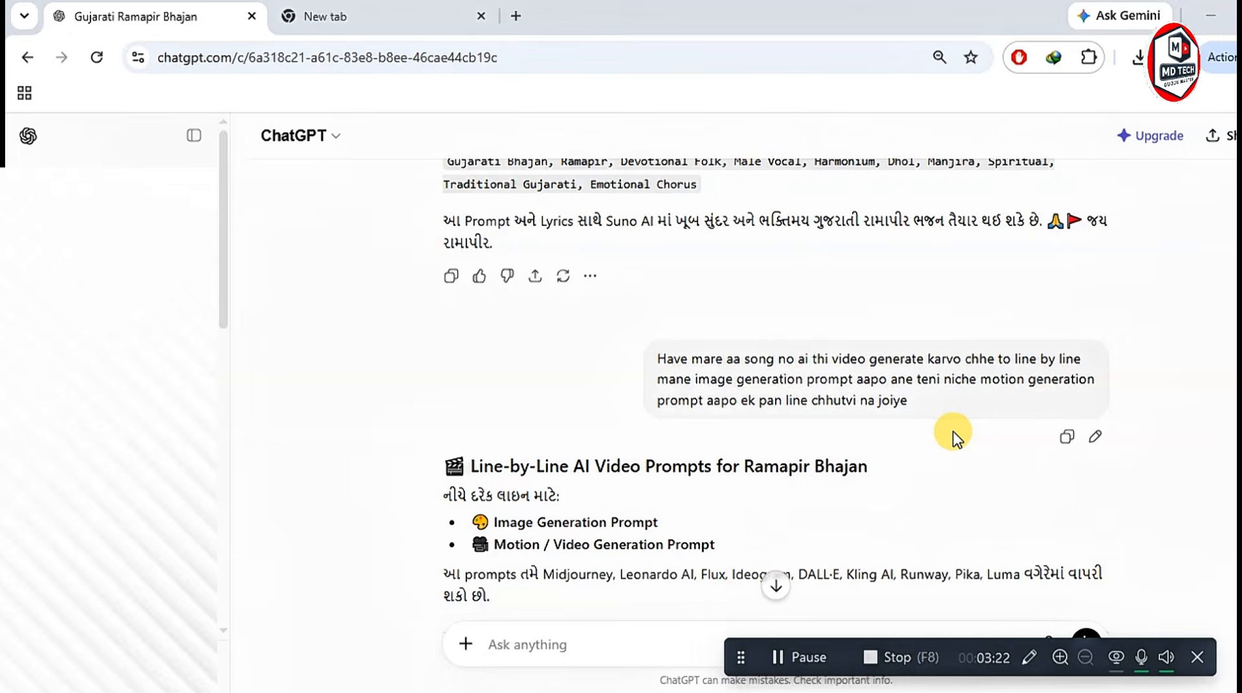
scroll(953, 432, down, 6)
scroll(953, 433, up, 3)
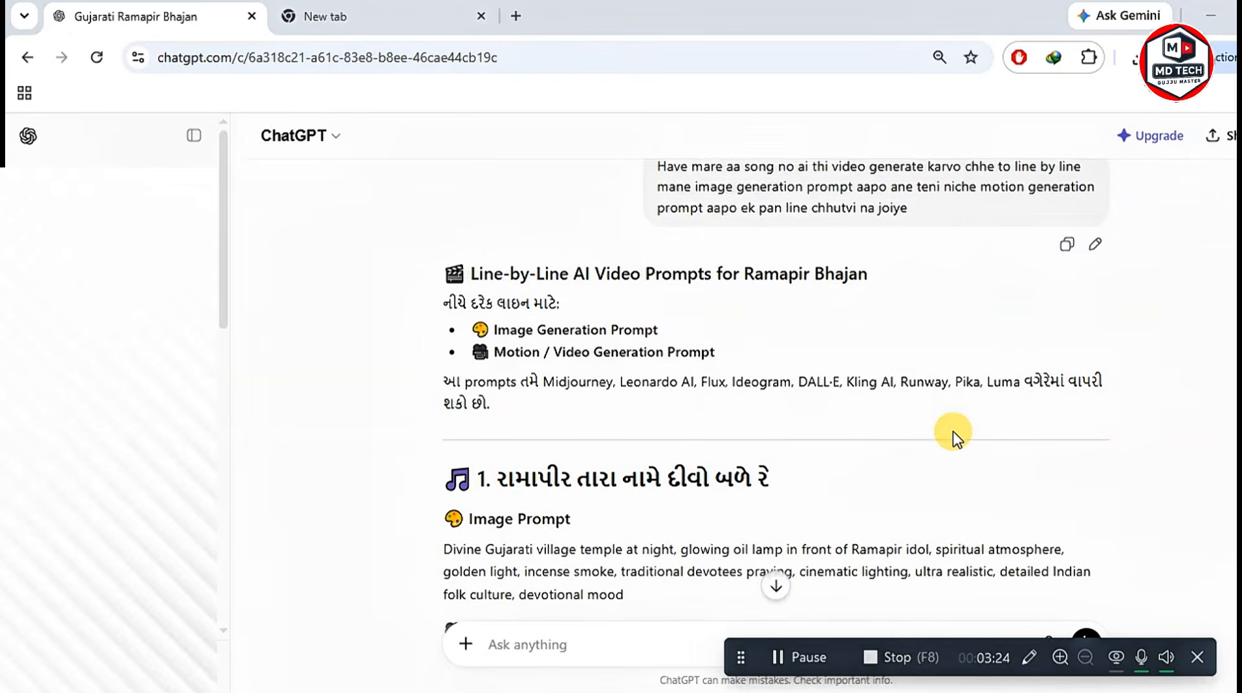
scroll(953, 432, up, 2)
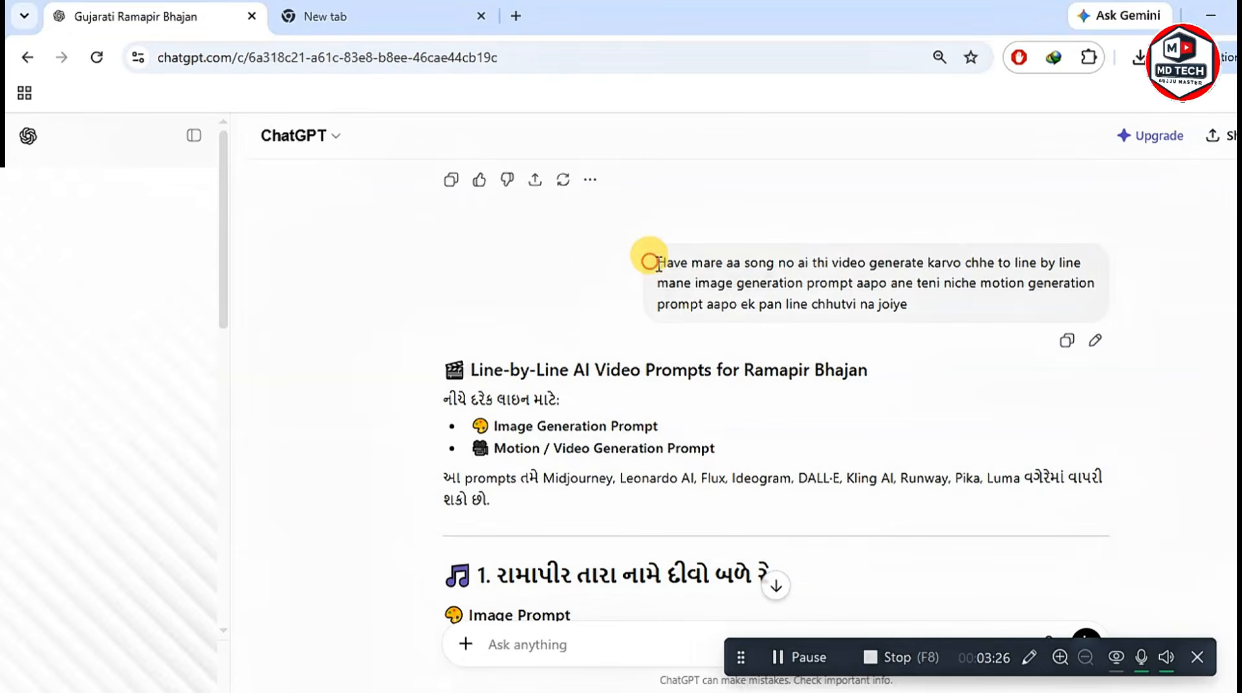
Read through the message requesting line-by-line image and motion generation prompts, highlighting its text along the way
drag(656, 264, 921, 313)
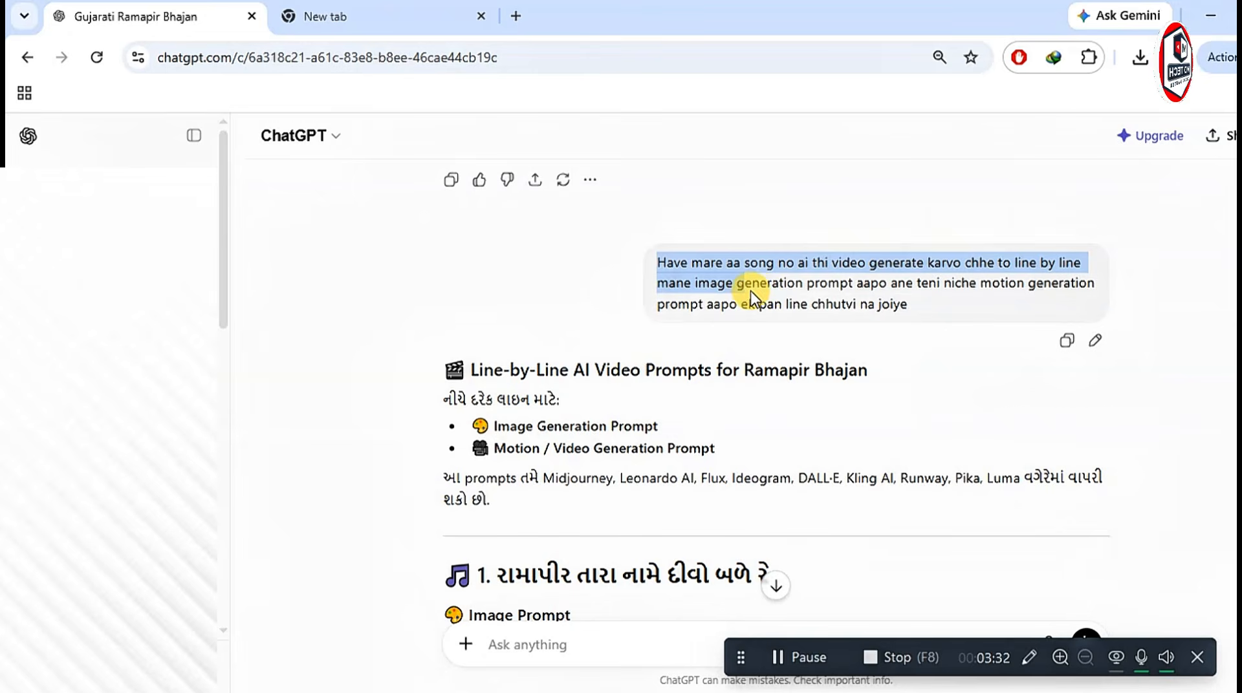
drag(750, 299, 867, 291)
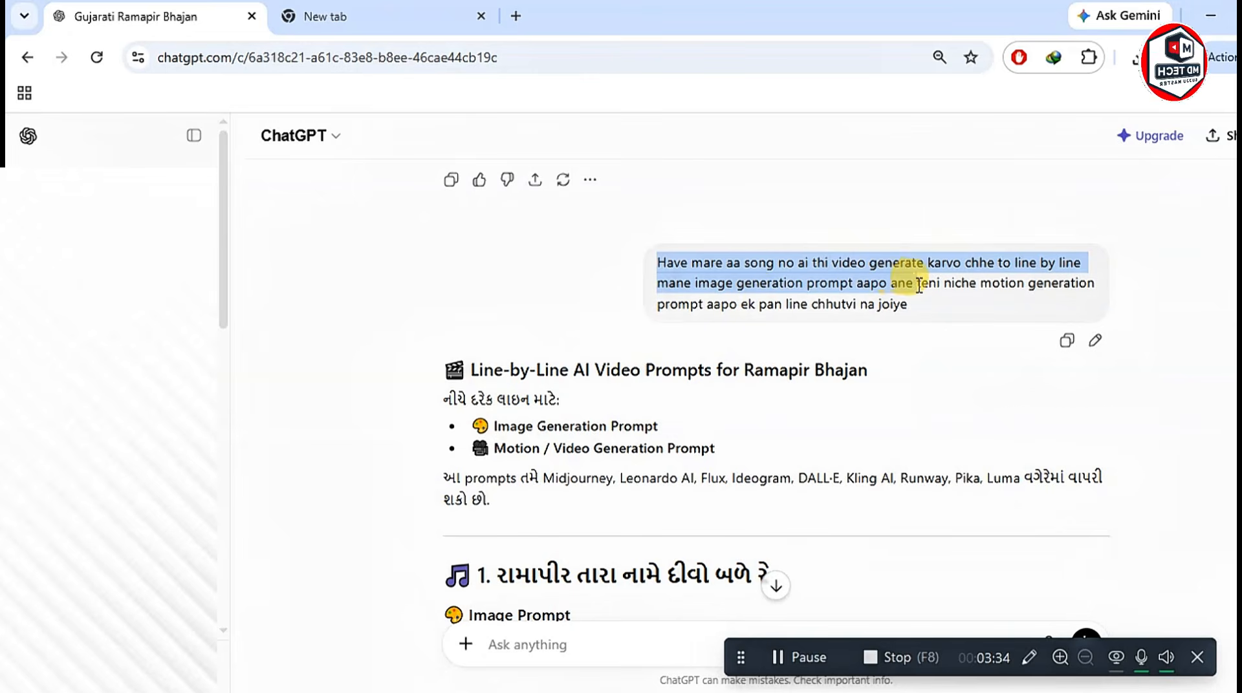
drag(975, 284, 855, 325)
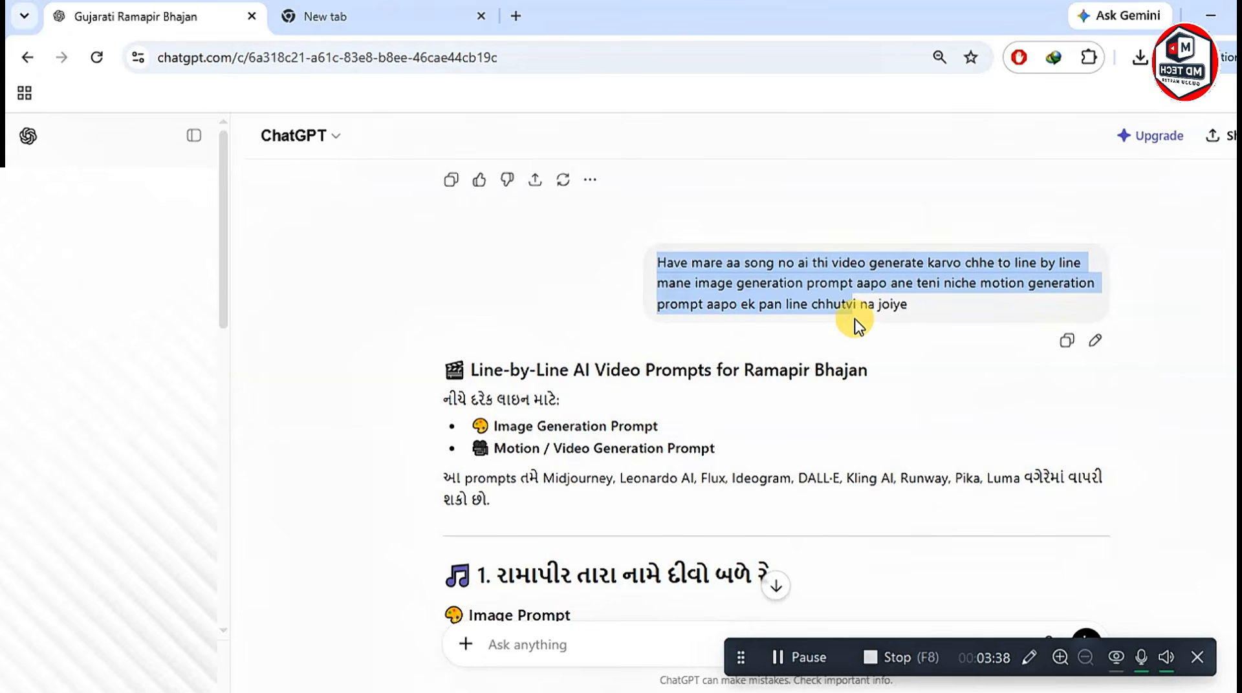
click(911, 320)
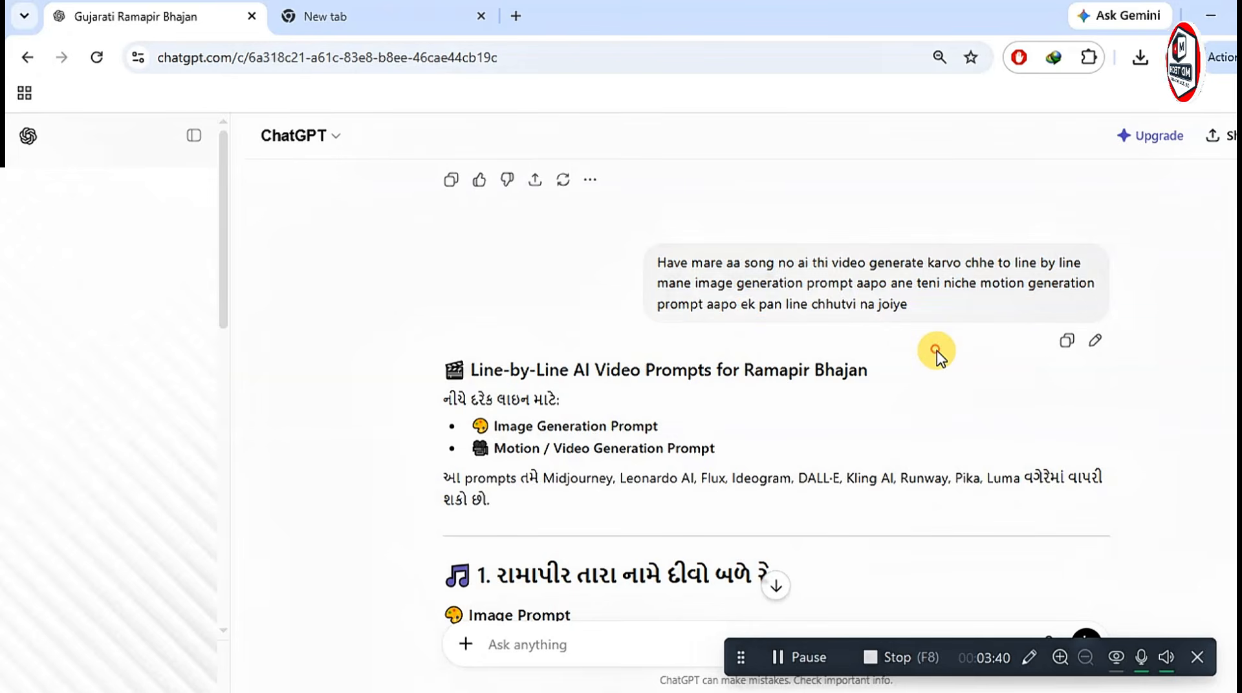
Highlight the first two lines of the original lyrics and compare them with the heading of prompt section 1
scroll(895, 397, up, 15)
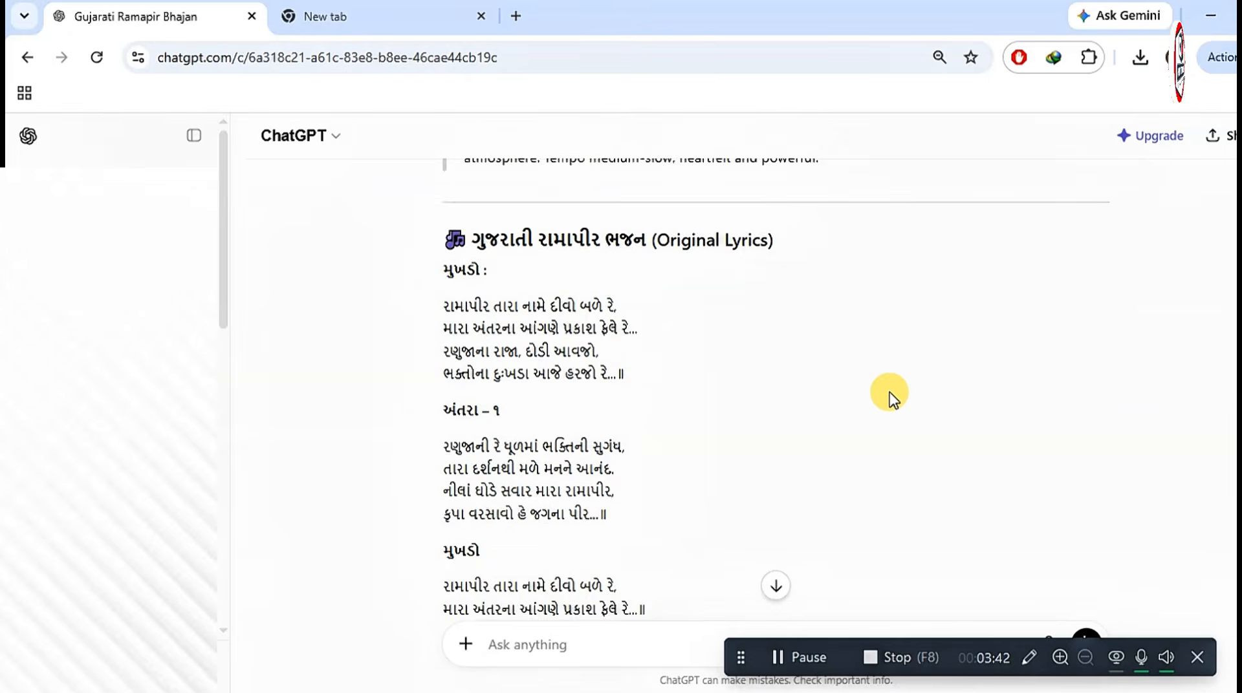
drag(445, 437, 626, 445)
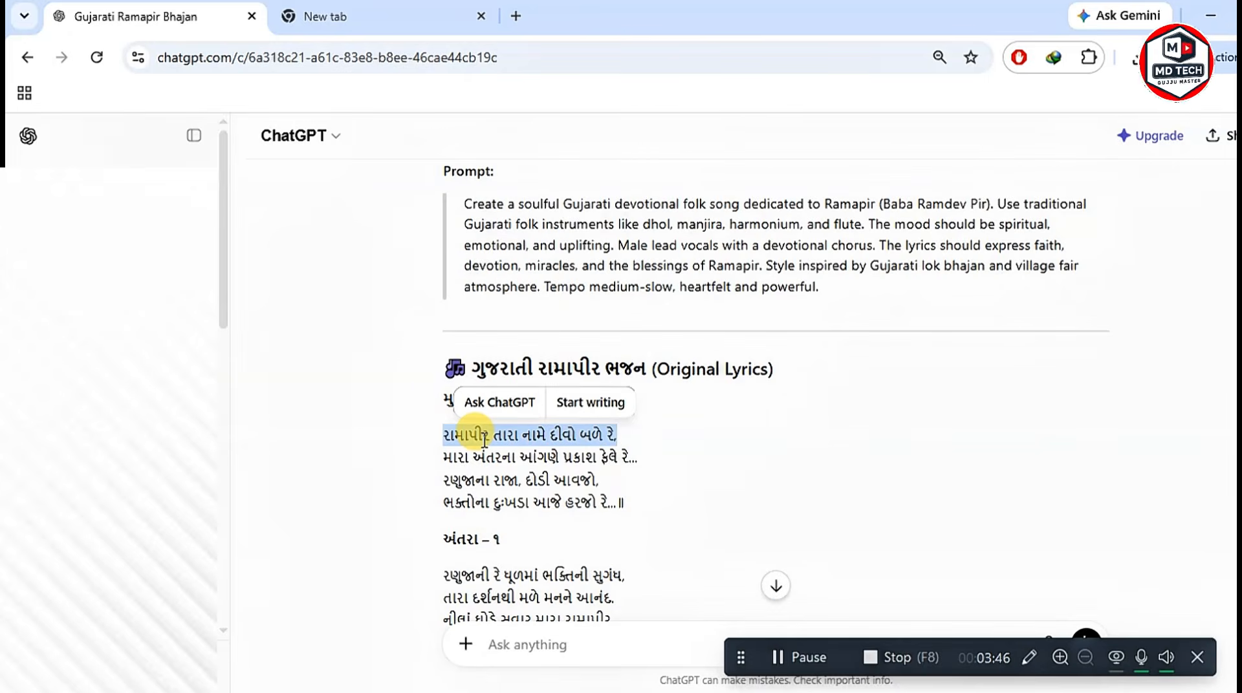
drag(448, 461, 638, 456)
scroll(700, 489, down, 4)
scroll(699, 490, down, 10)
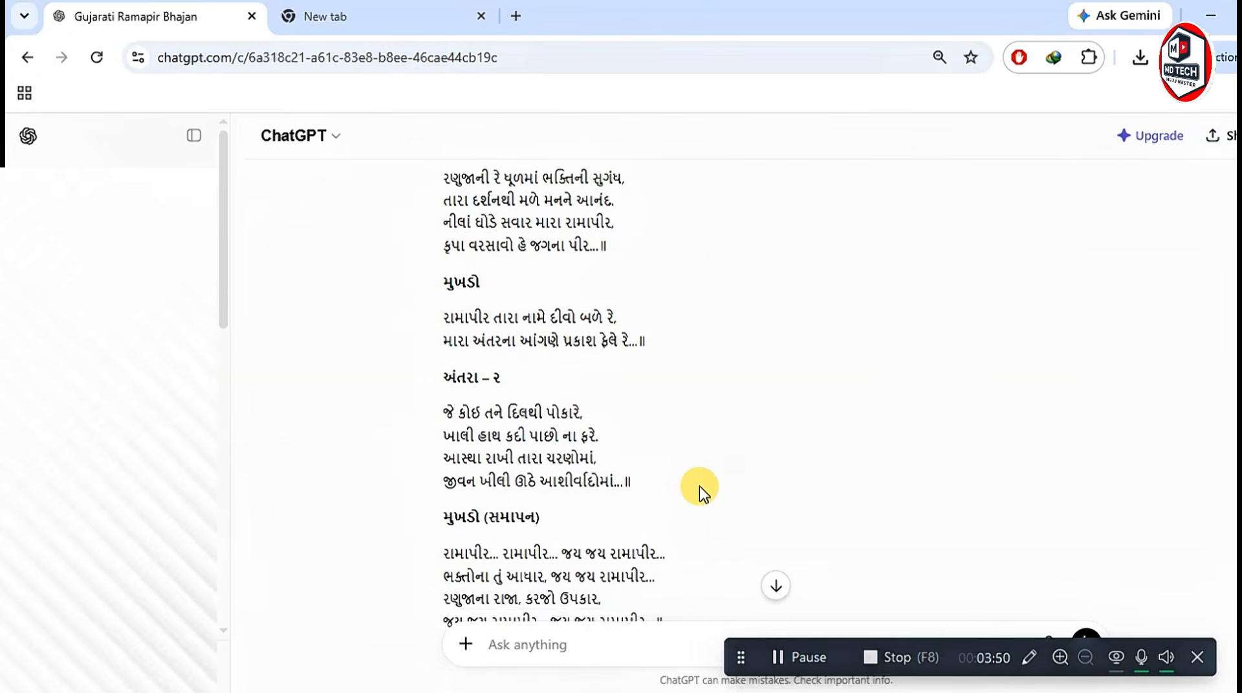
scroll(700, 489, down, 6)
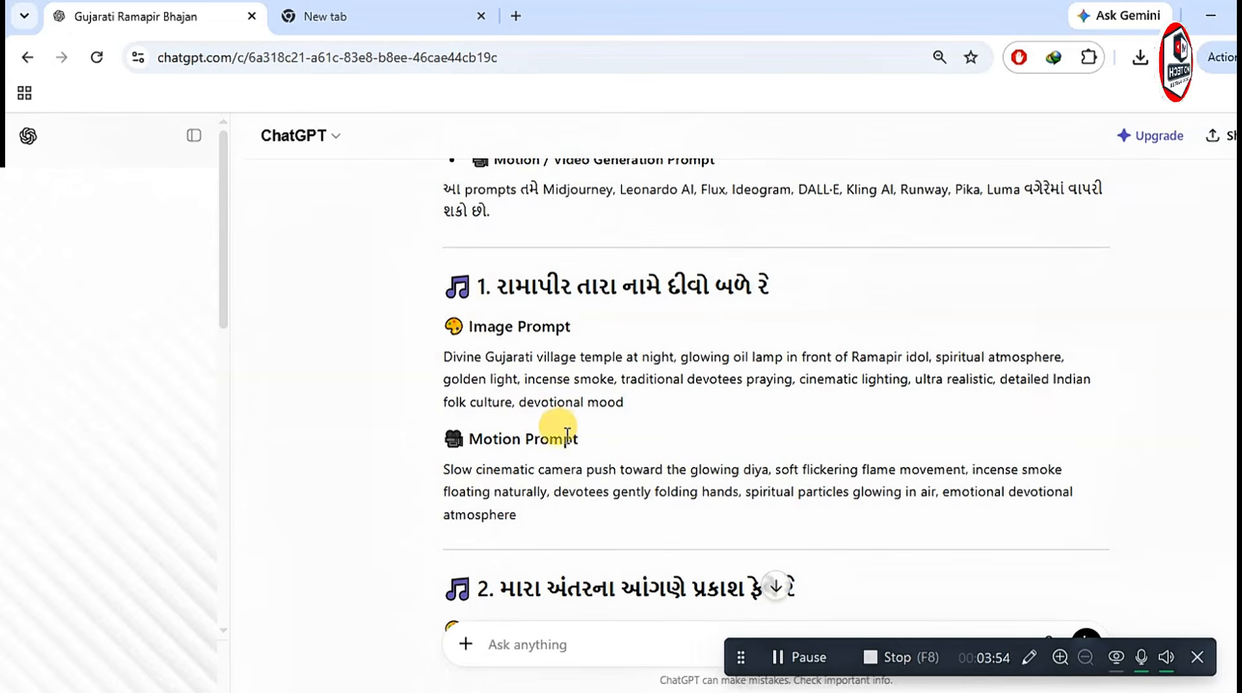
drag(500, 279, 776, 280)
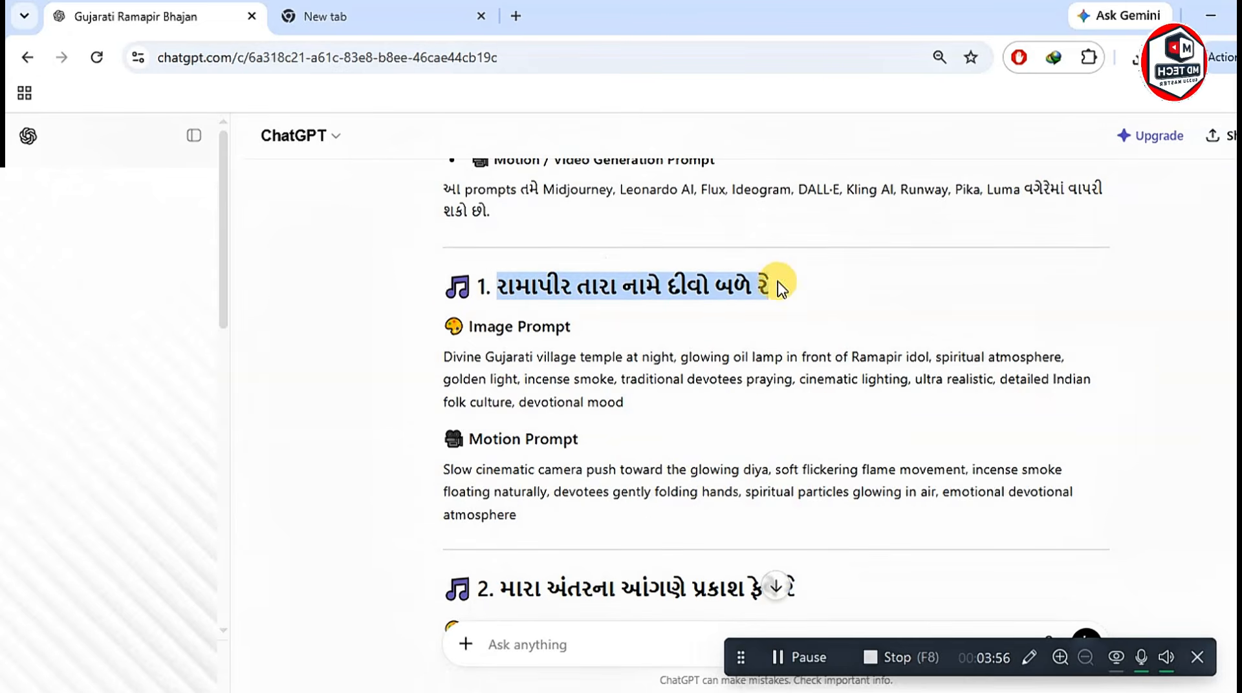
Recheck the opening lyric lines and match the second line with the heading of prompt section 2
scroll(660, 360, up, 7)
scroll(677, 370, up, 10)
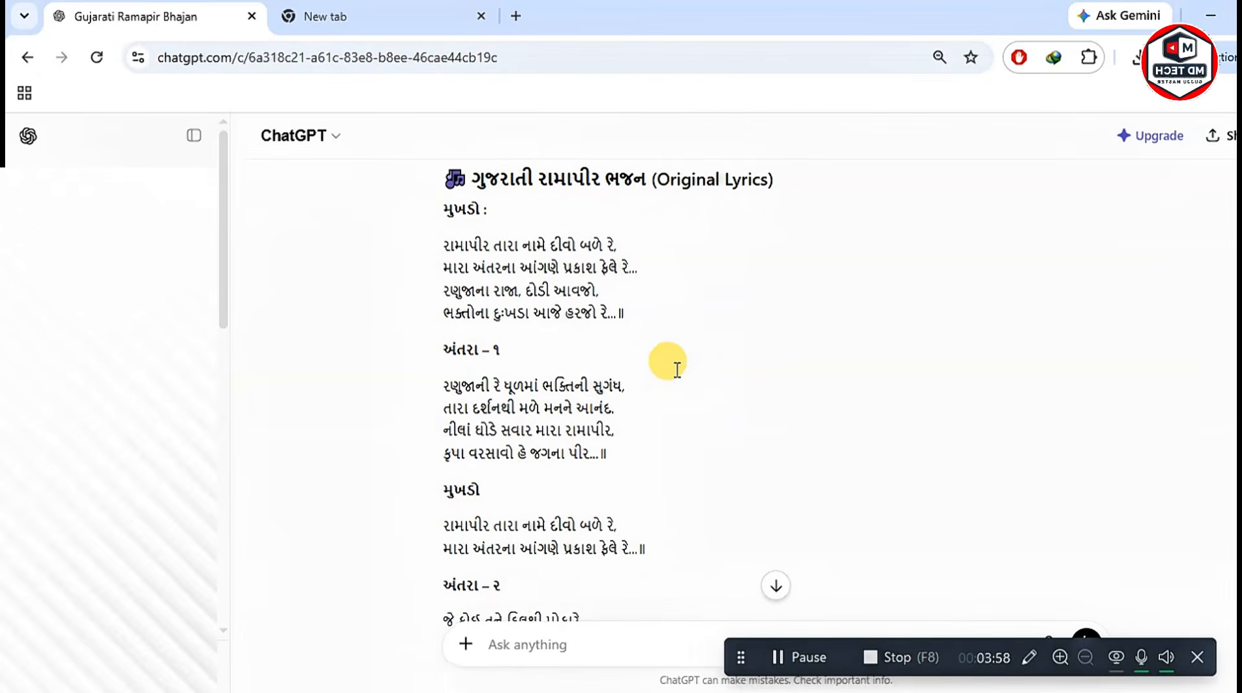
drag(427, 231, 614, 243)
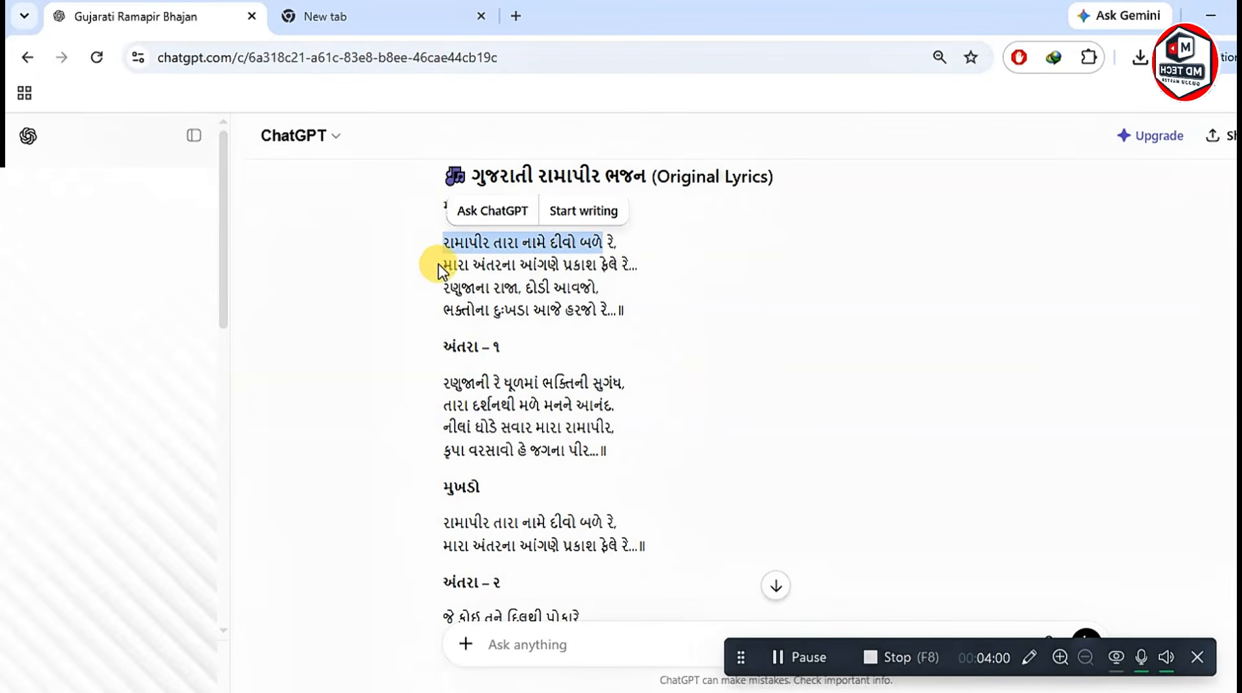
drag(429, 262, 637, 266)
scroll(631, 333, down, 20)
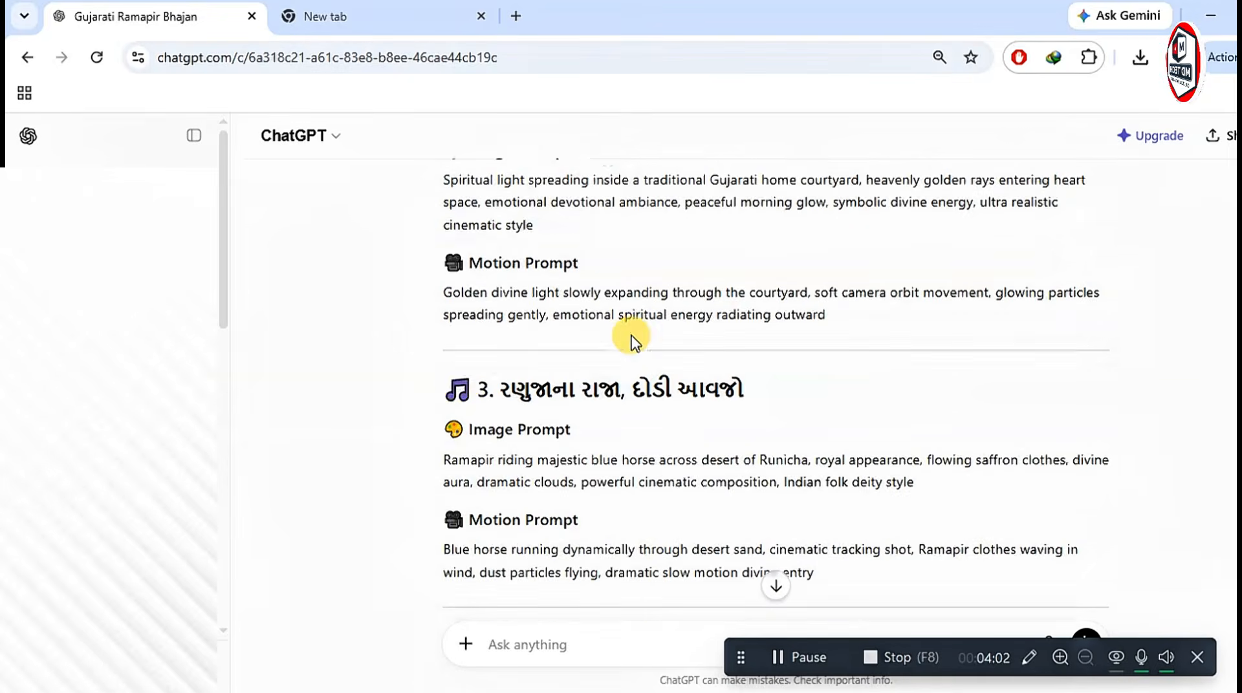
scroll(479, 372, up, 3)
scroll(479, 372, up, 2)
drag(489, 388, 615, 388)
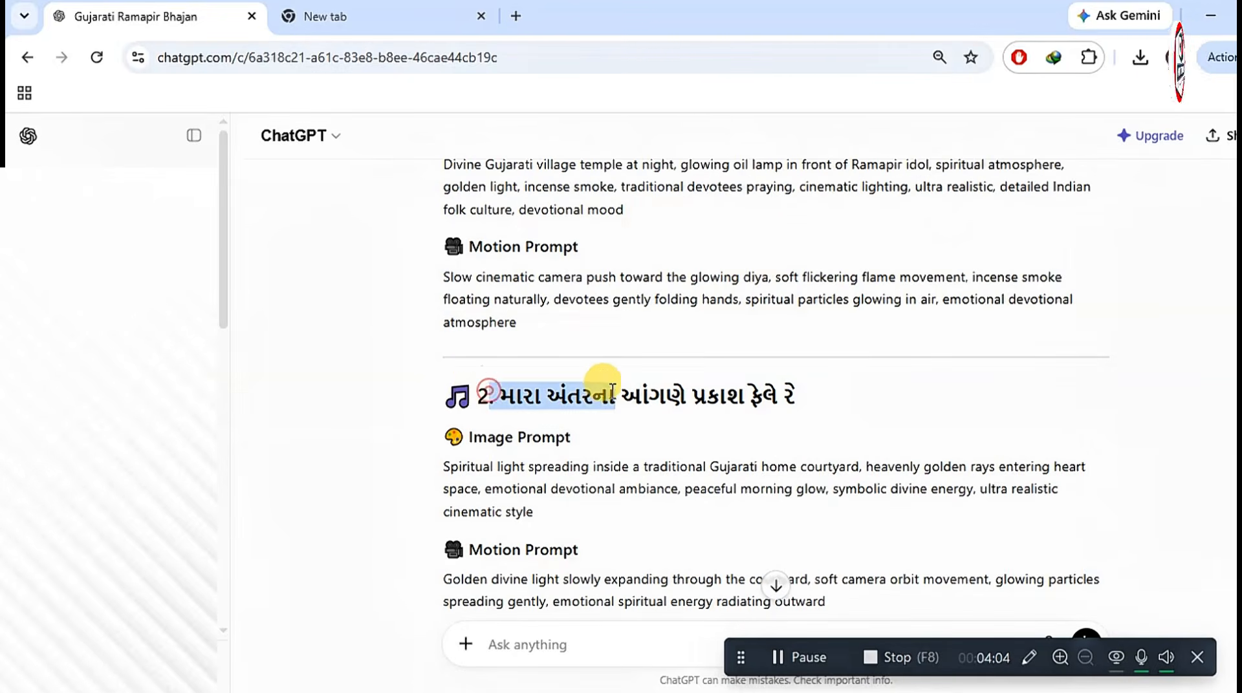
Select the full image prompt text of section 1, describing the Gujarati village temple at night
scroll(477, 278, up, 3)
drag(467, 327, 577, 327)
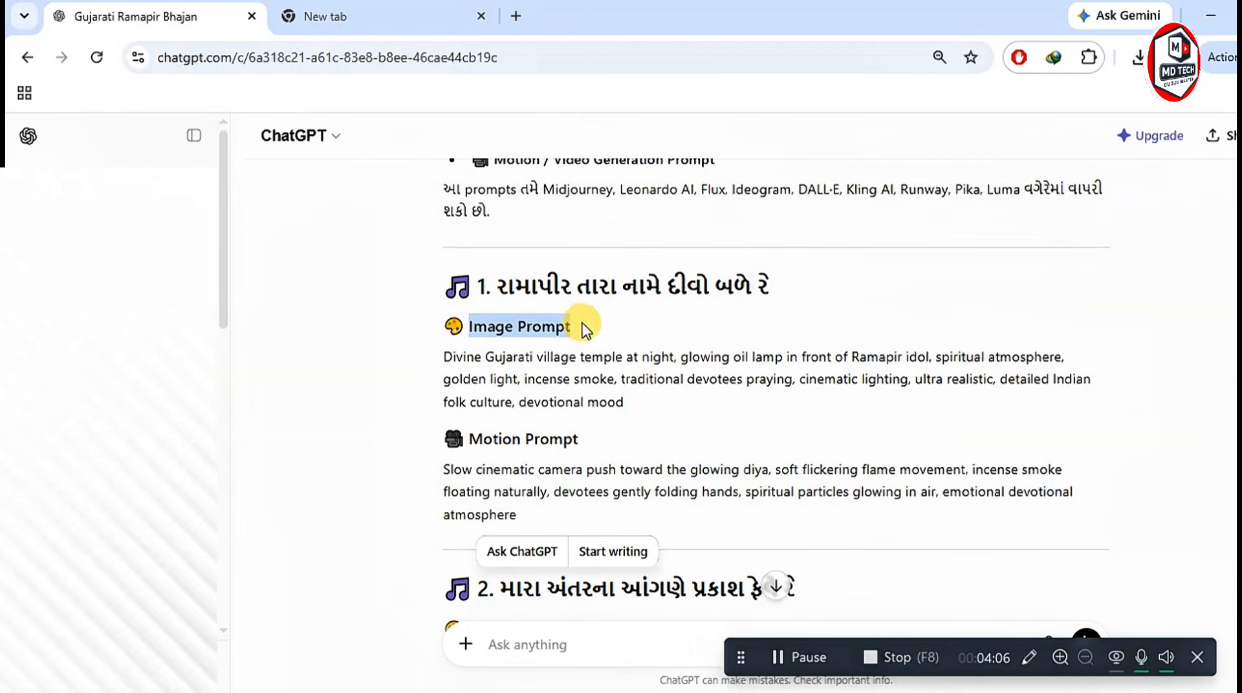
drag(435, 361, 640, 413)
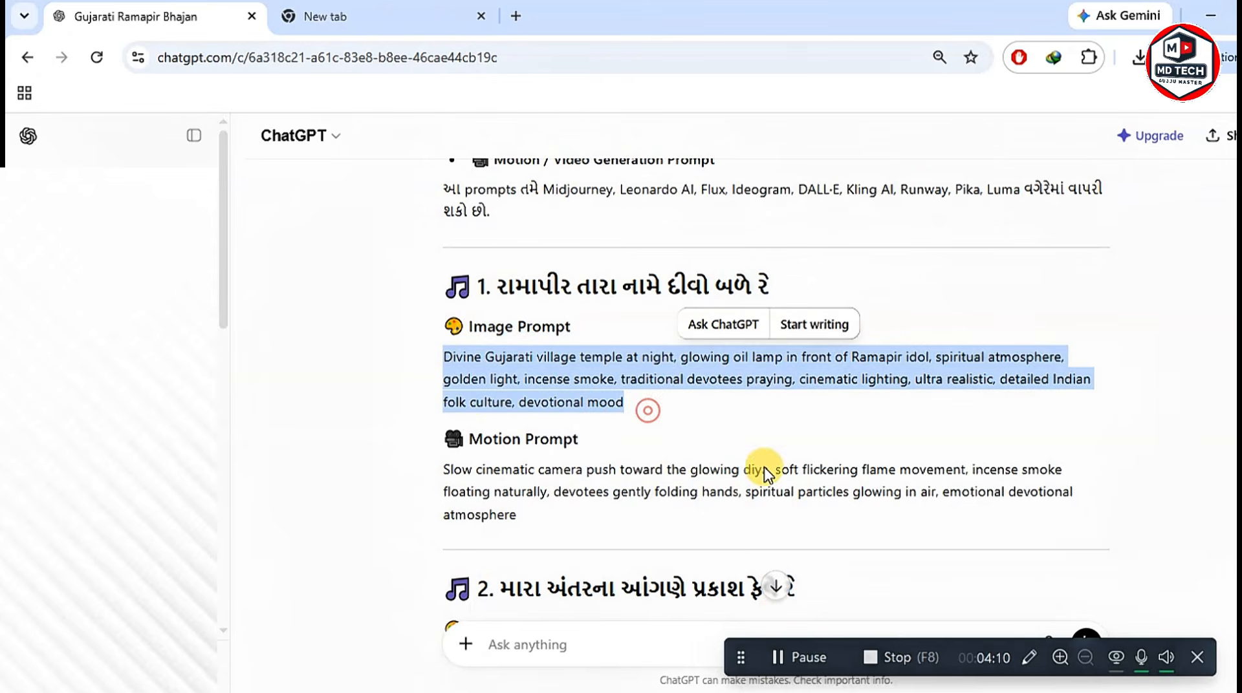
Box section 1's image and motion prompts in red with number markers 1 and 2, and clear the annotations
click(1030, 658)
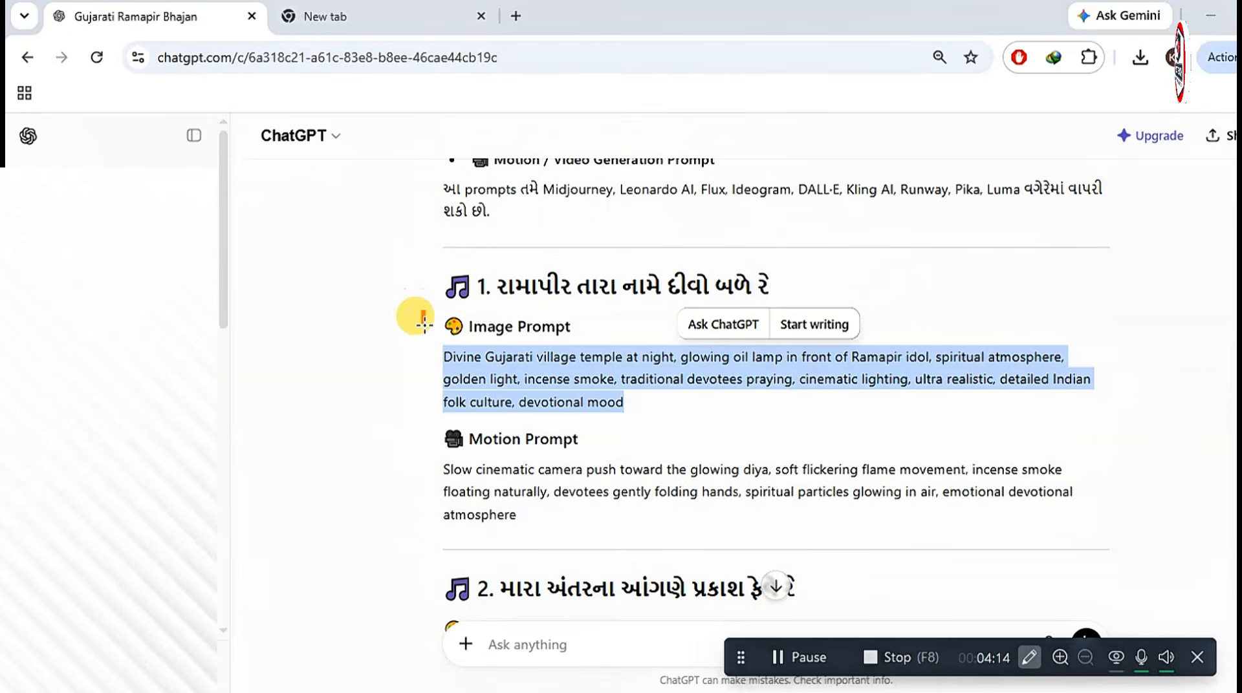
mouse_move(424, 323)
mouse_down()
mouse_move(438, 374)
mouse_move(604, 422)
mouse_move(1026, 419)
mouse_move(1096, 405)
mouse_move(1111, 419)
mouse_up()
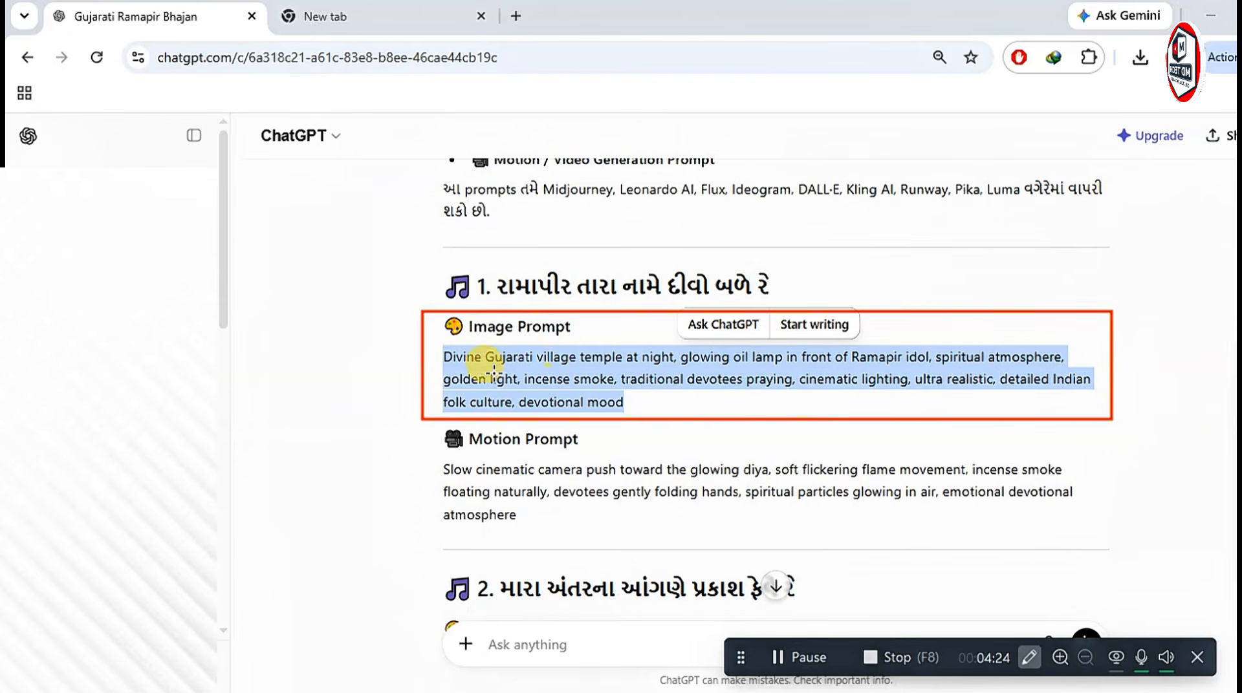
mouse_move(422, 430)
mouse_down()
mouse_move(630, 528)
mouse_move(1121, 528)
mouse_up()
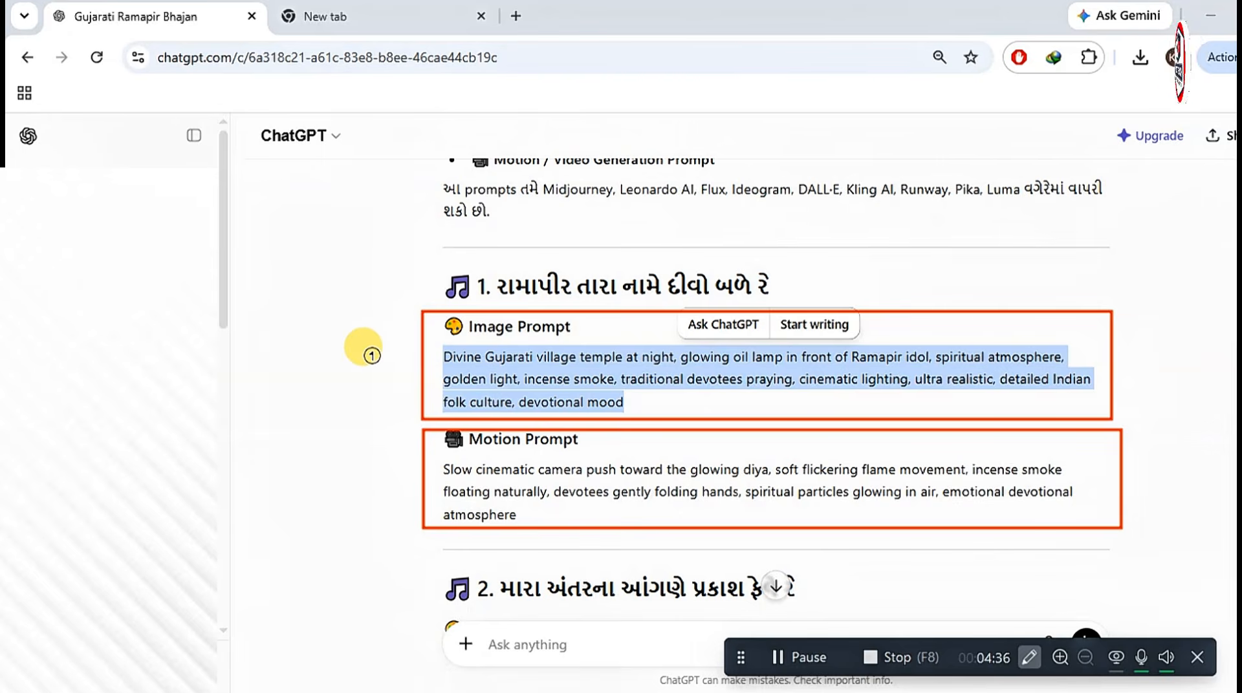
click(372, 356)
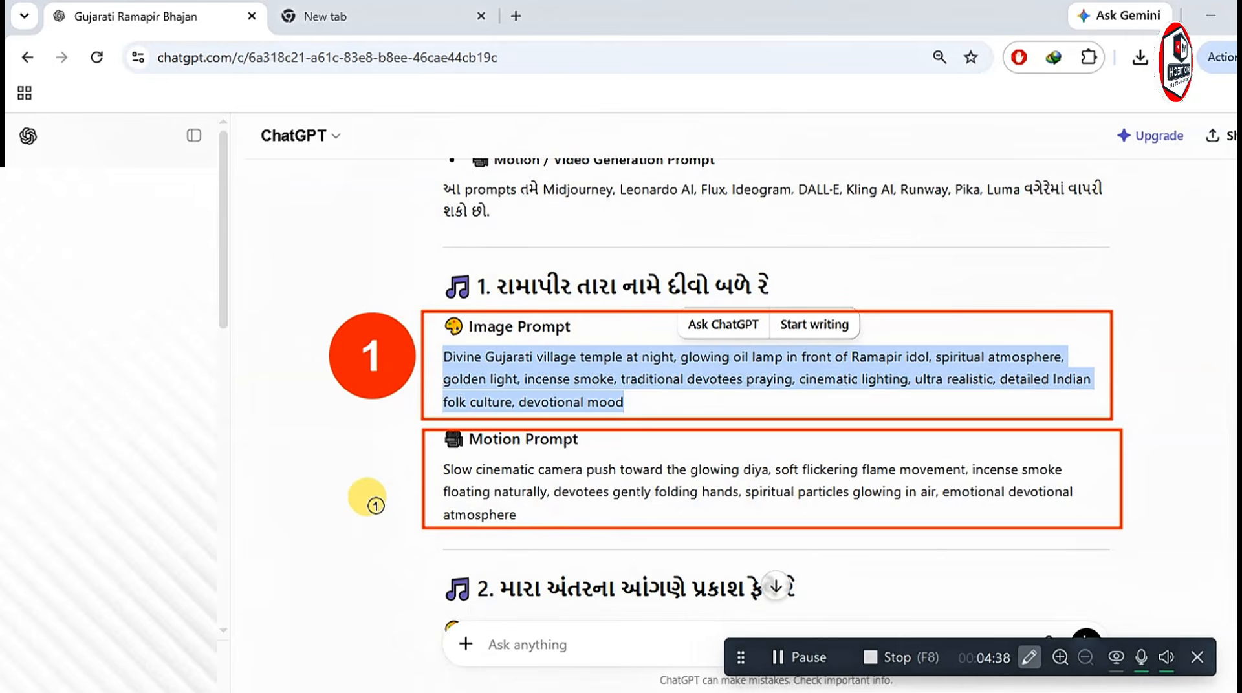
click(375, 481)
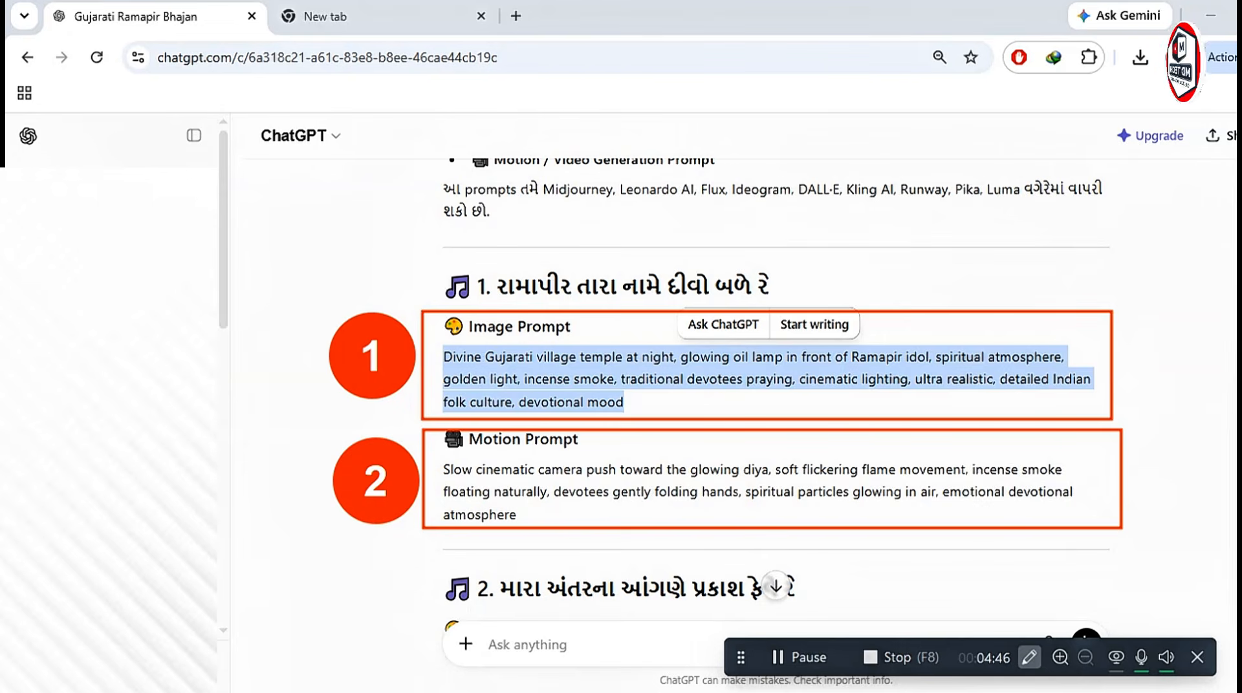
click(1104, 658)
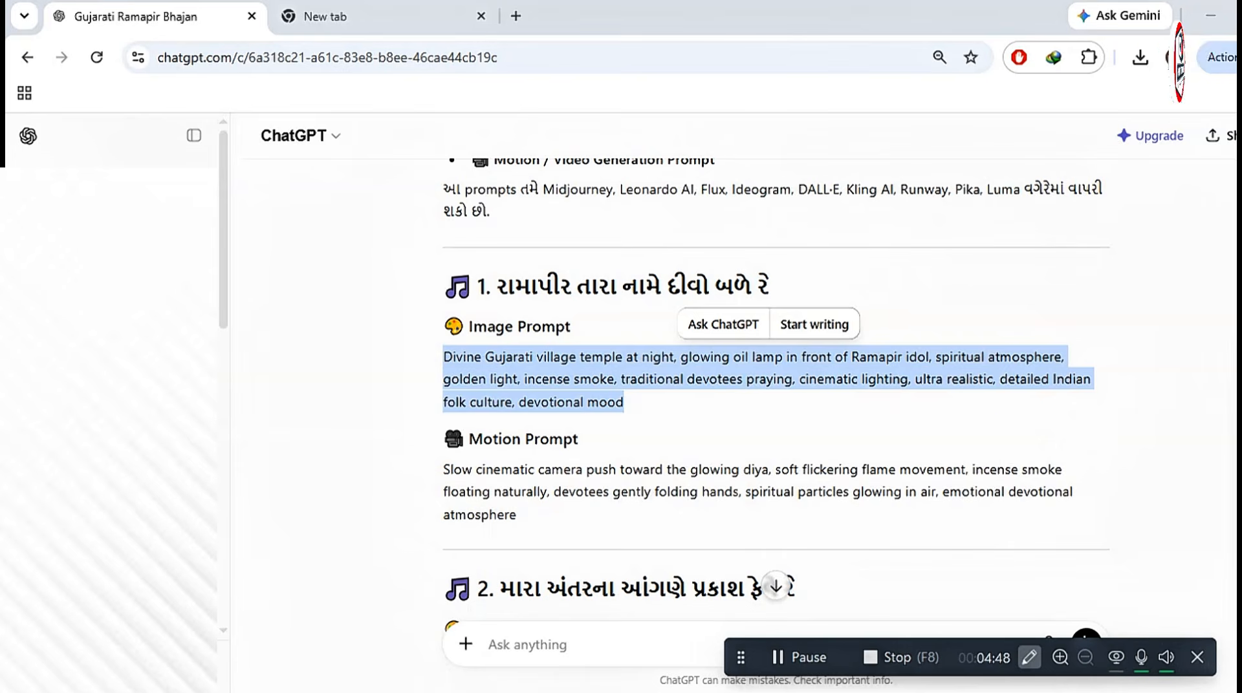
Clear the text selection and skim the image and motion prompts of the numbered lyric lines through section 15
click(965, 430)
scroll(832, 351, down, 20)
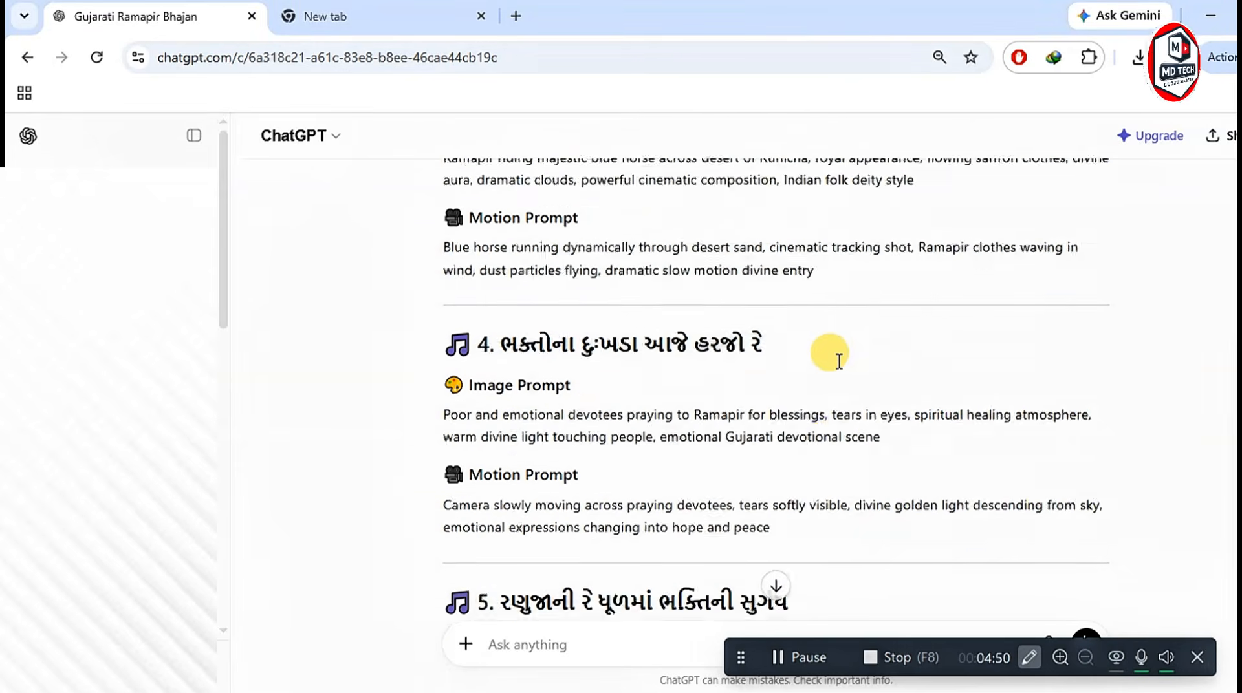
scroll(839, 362, down, 20)
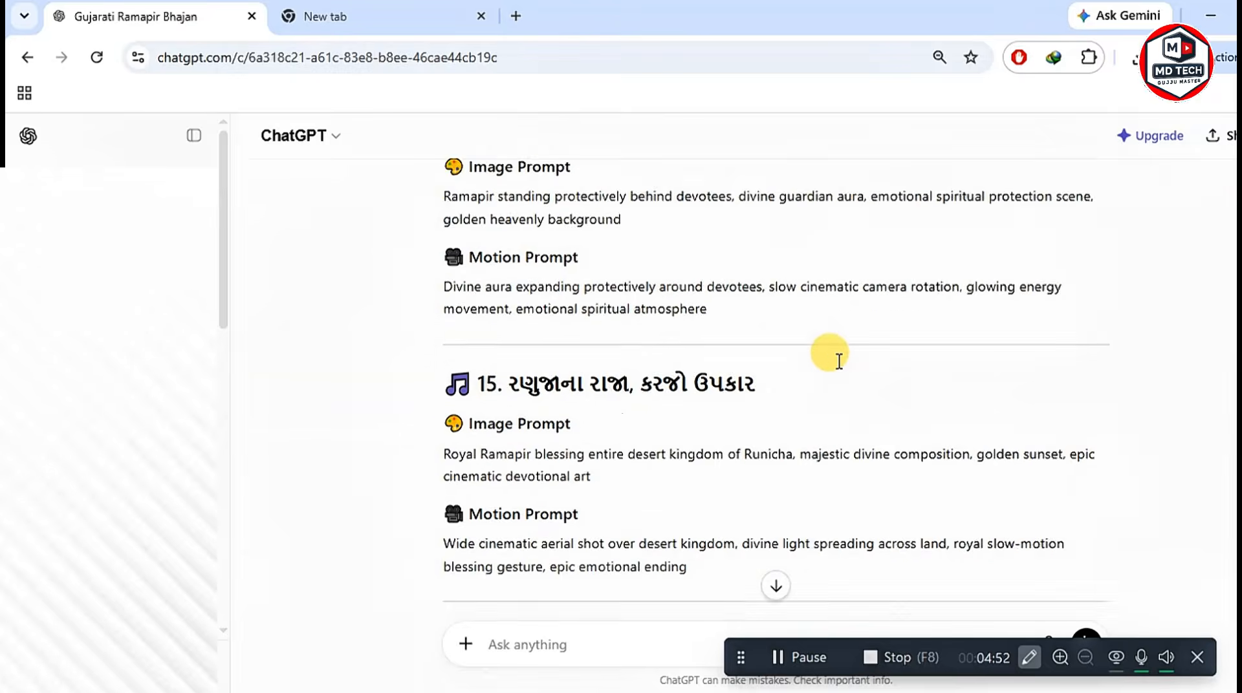
scroll(839, 361, up, 20)
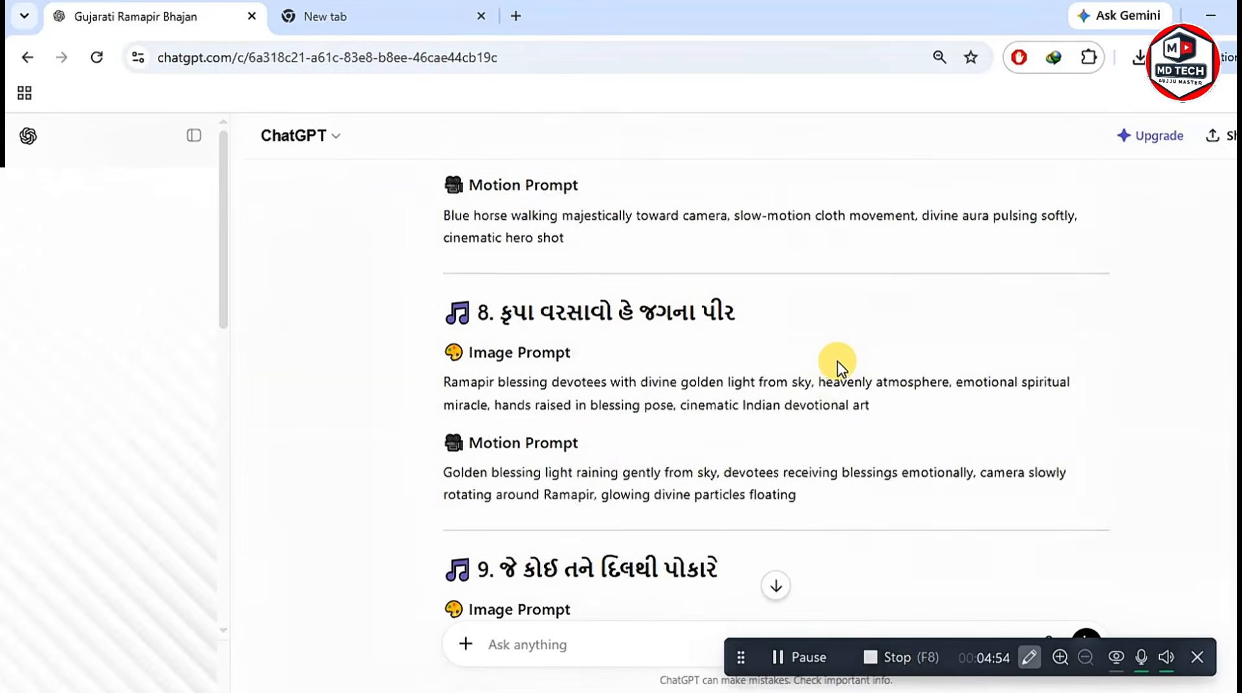
scroll(839, 362, up, 20)
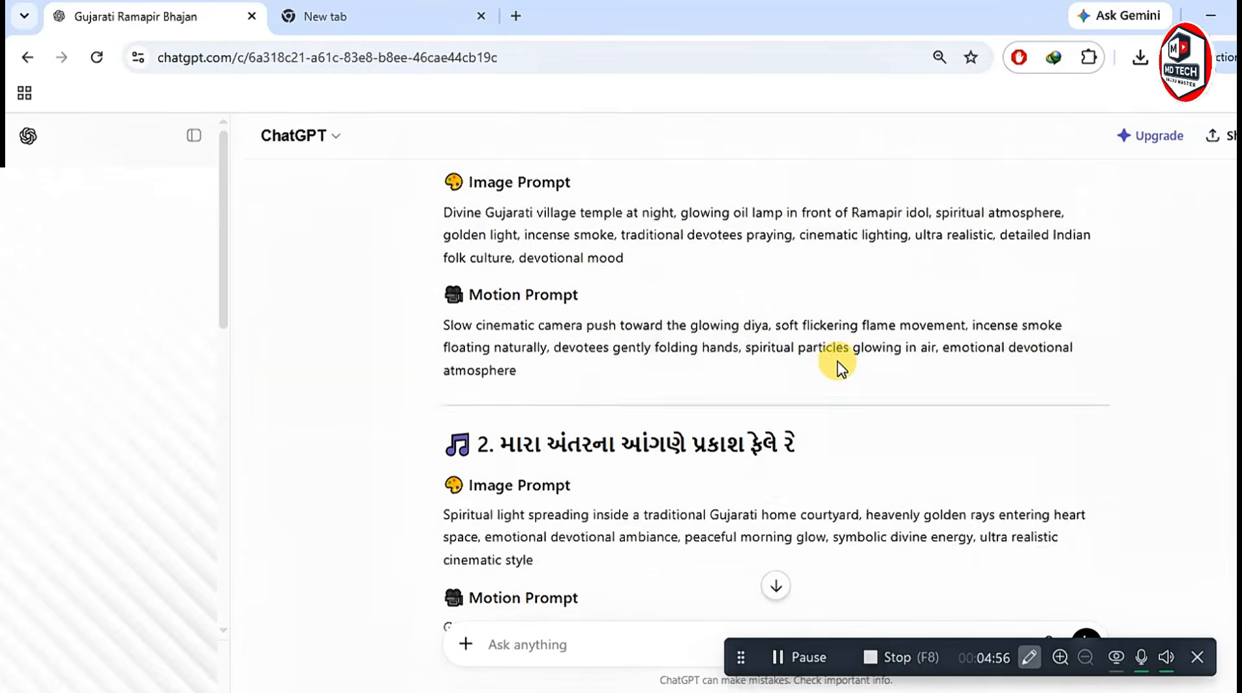
Search the web for Flow in the second tab, open Google Flow and start a new project
click(433, 13)
click(416, 45)
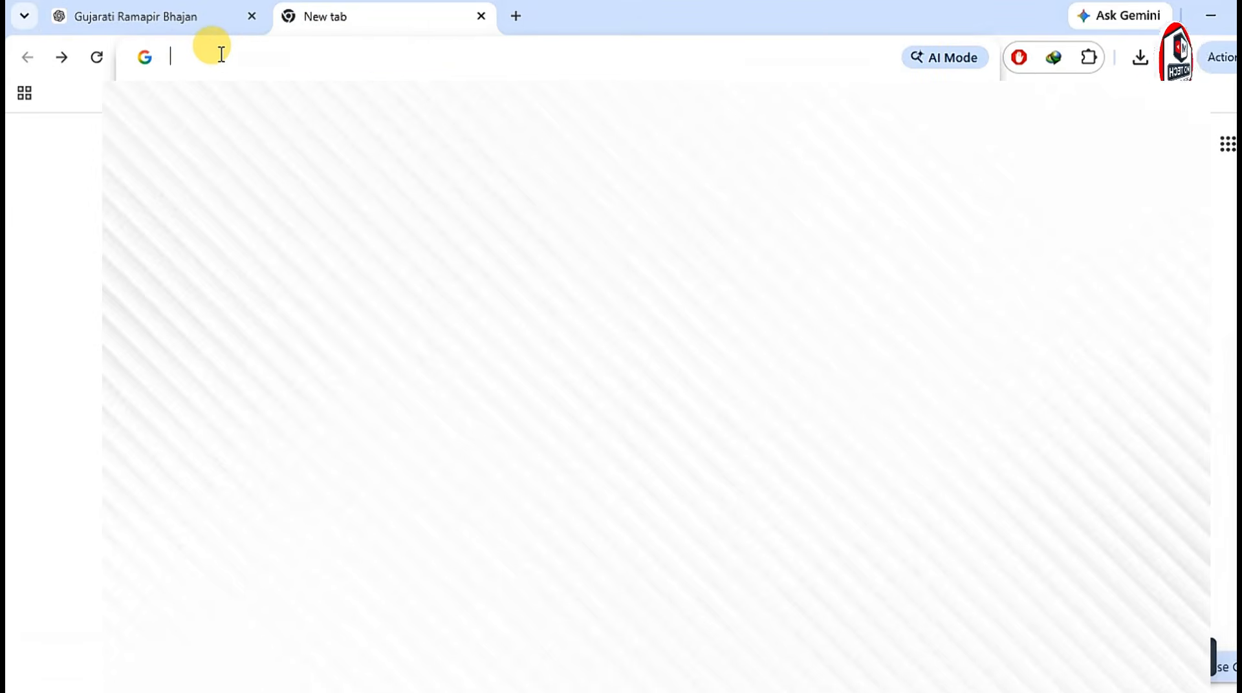
text(f)
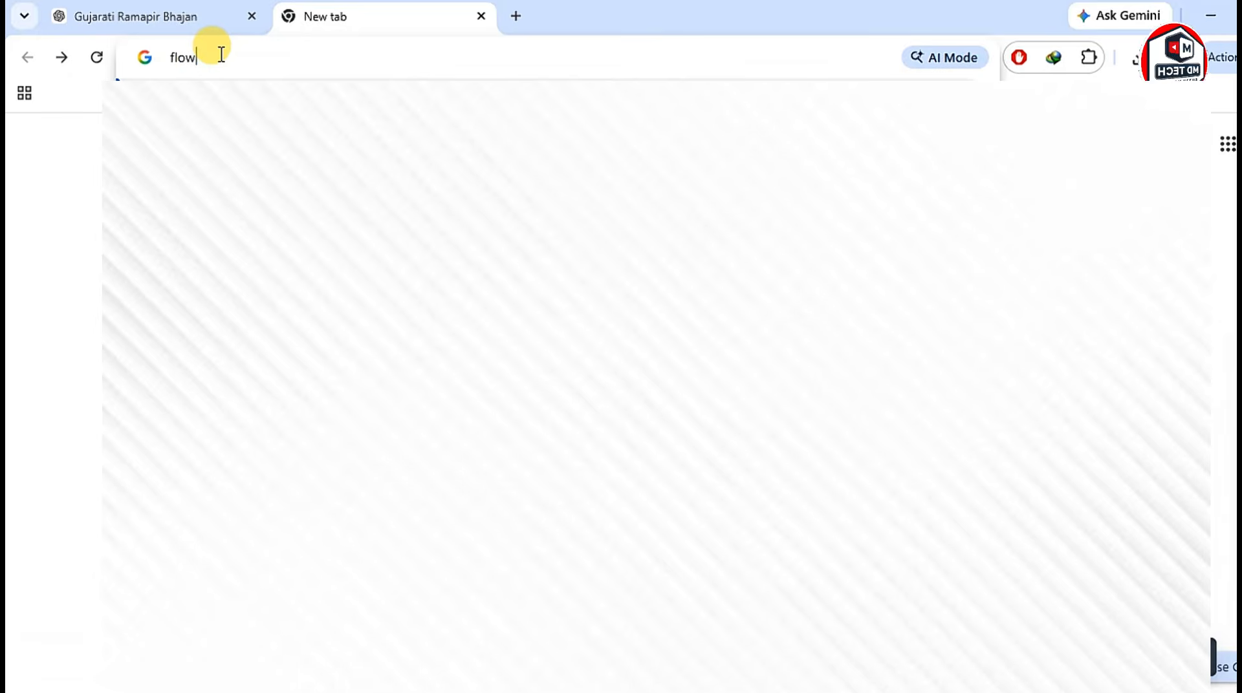
text(low)
key(Return)
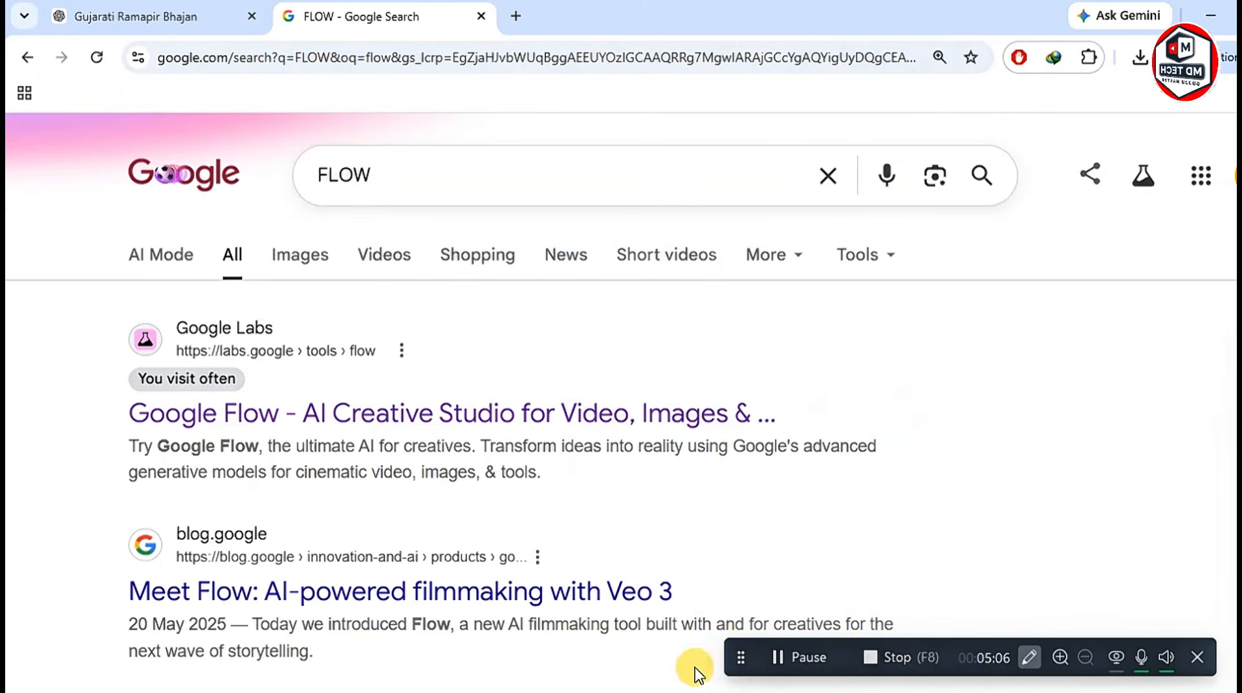
click(776, 654)
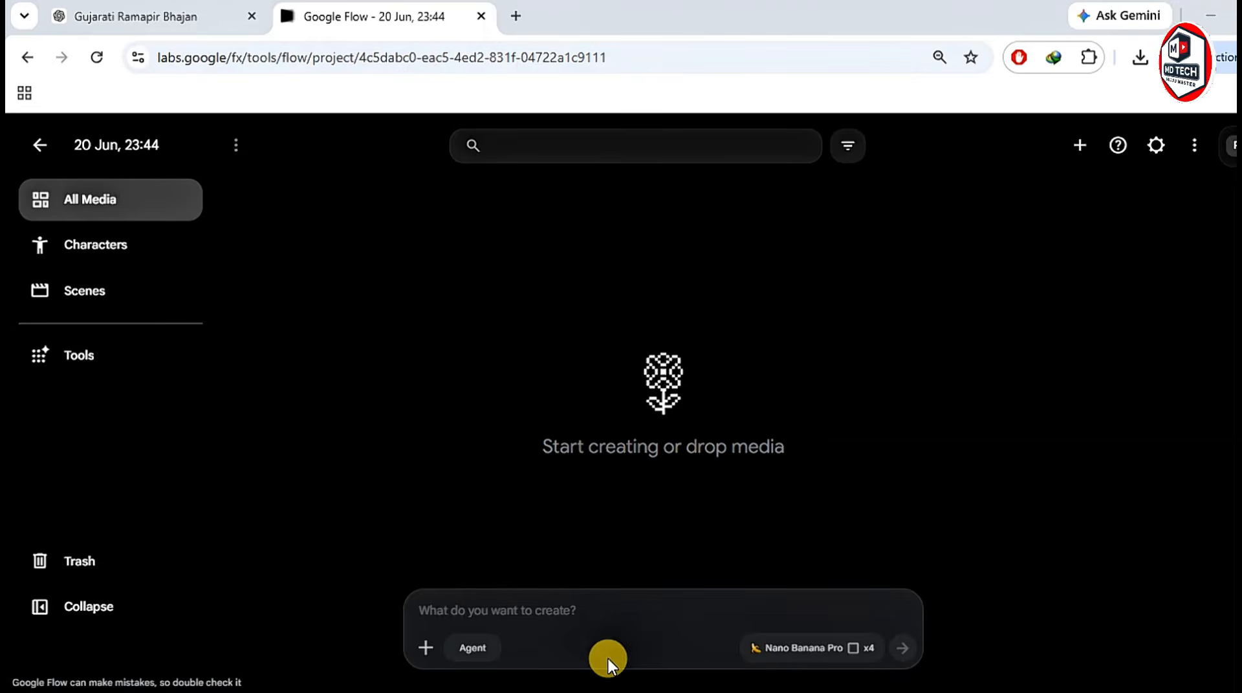
click(440, 608)
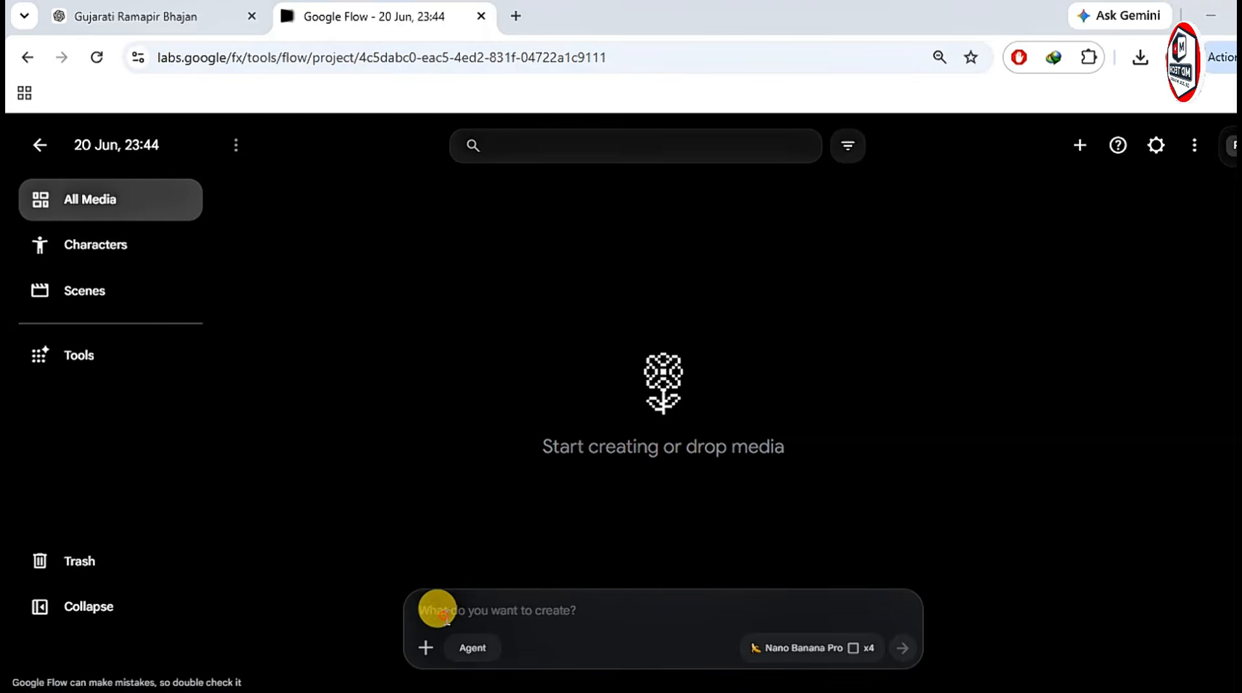
right_click(477, 610)
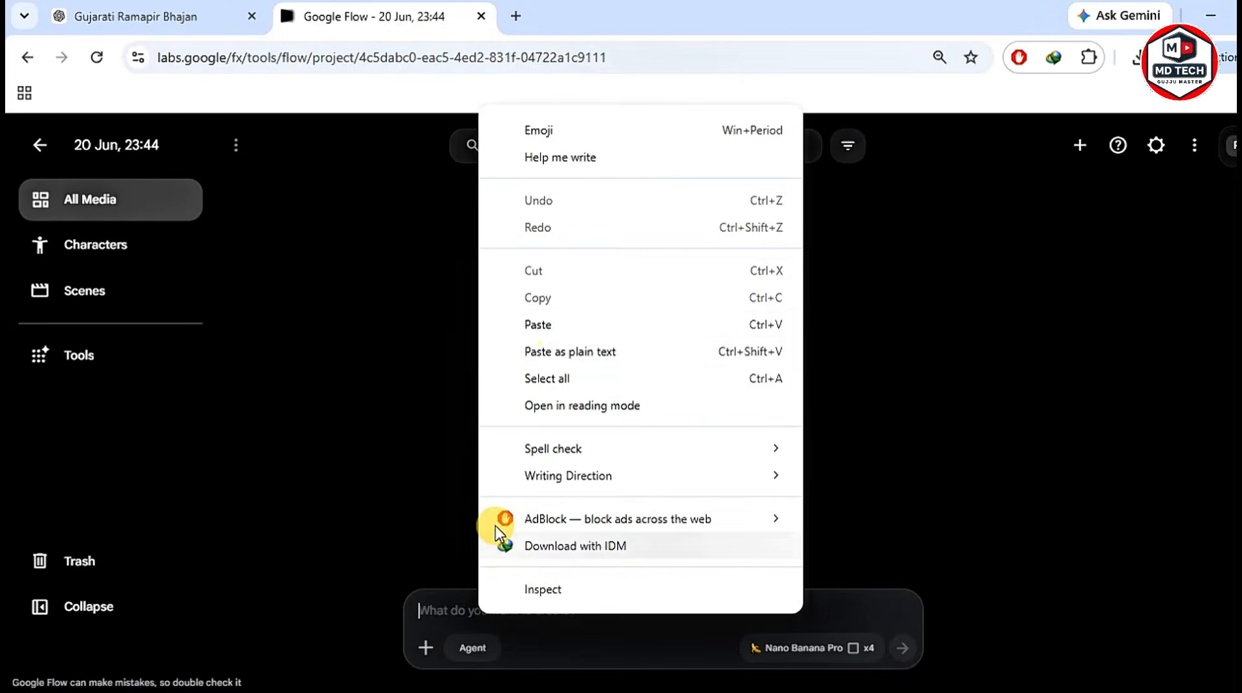
click(535, 324)
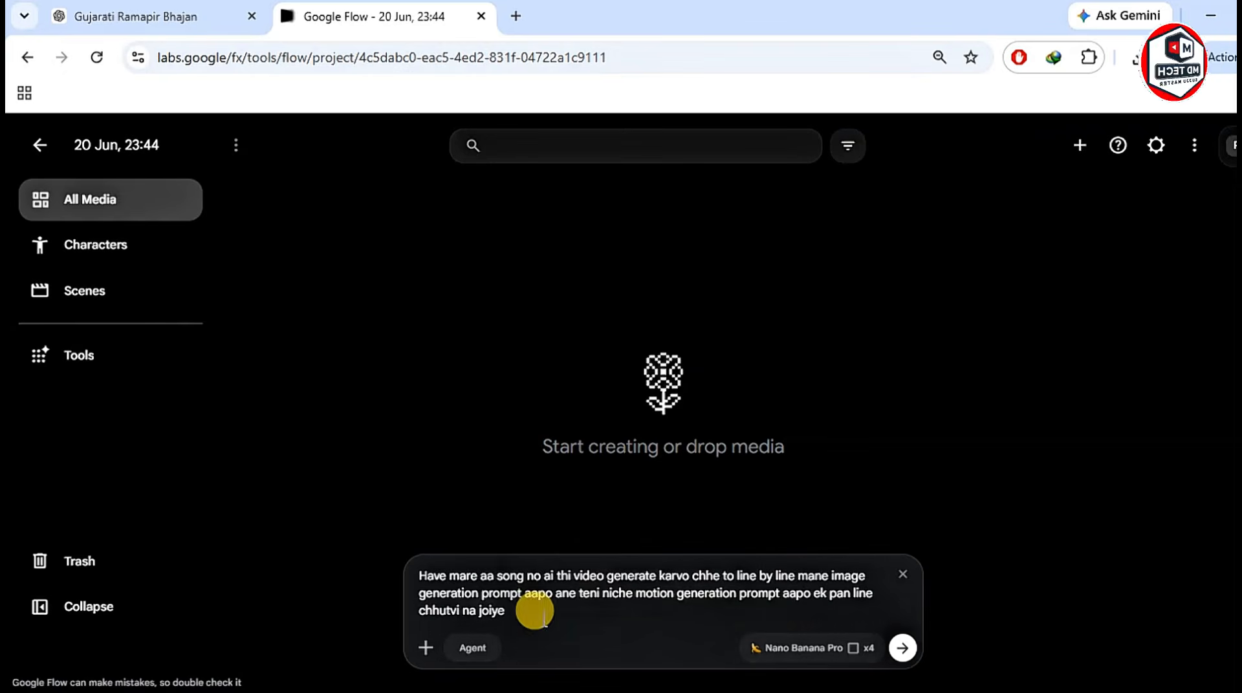
drag(534, 612, 415, 576)
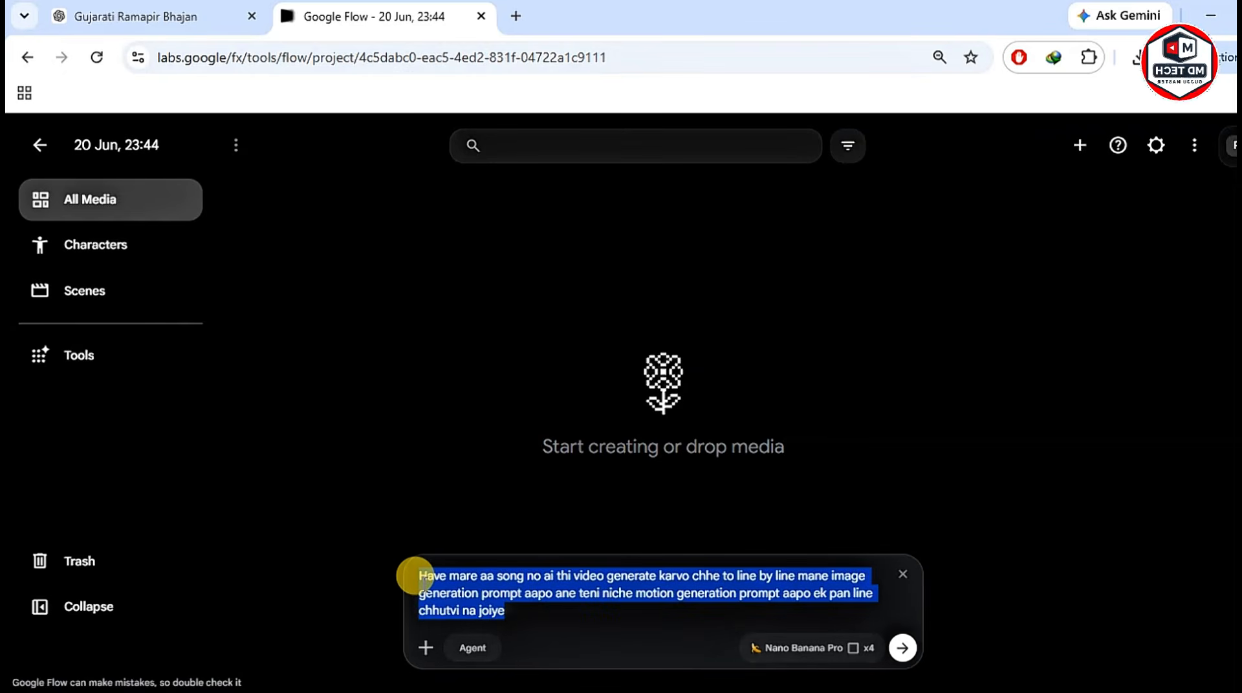
key(BackSpace)
Copy section 1's image prompt from the ChatGPT conversation and paste it into the Google Flow project's prompt field
click(86, 14)
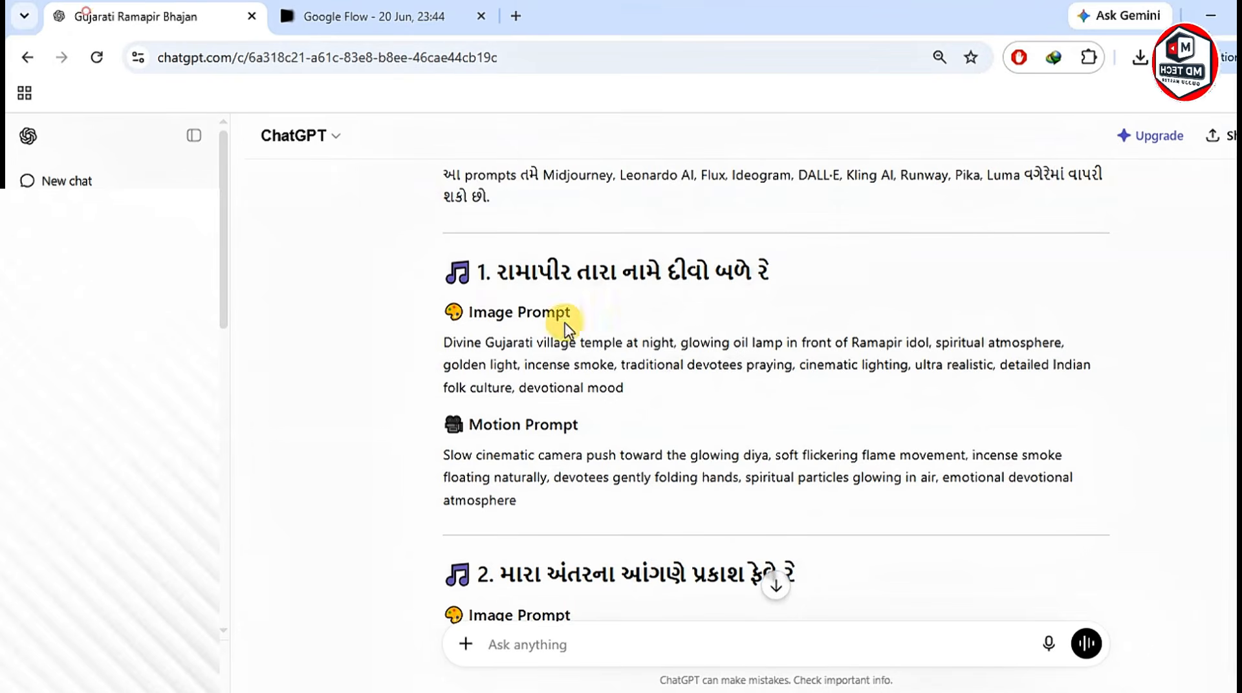
drag(428, 342, 625, 394)
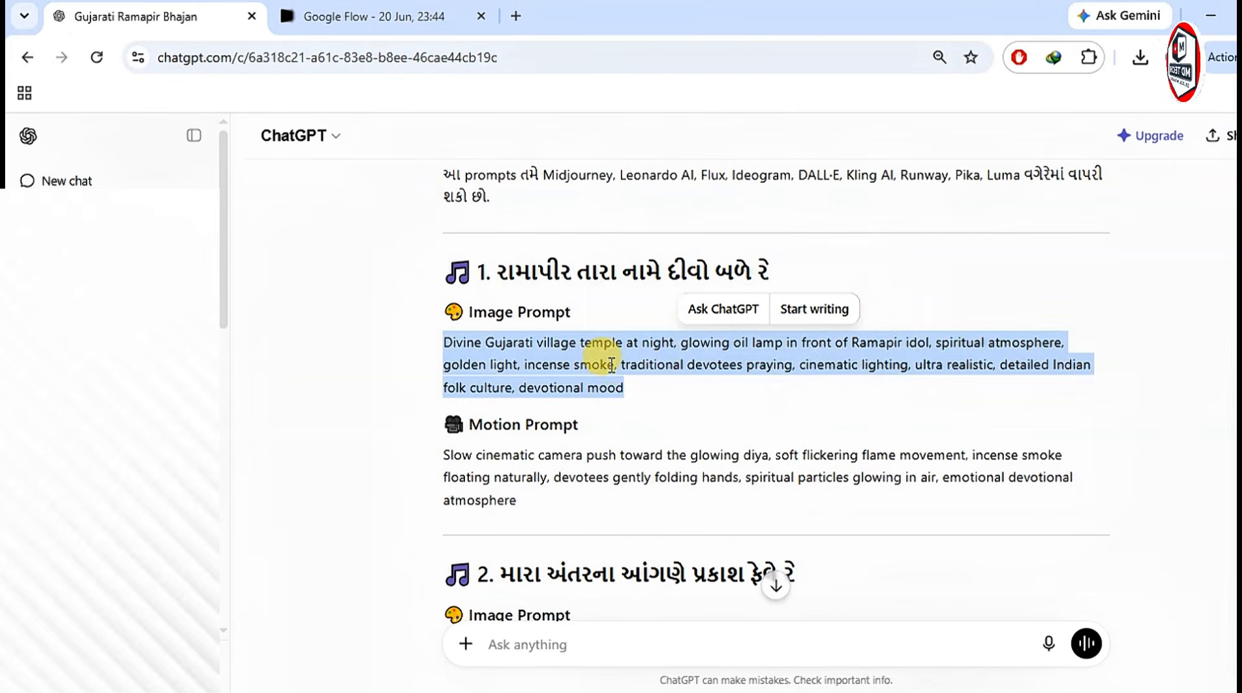
right_click(636, 369)
click(673, 385)
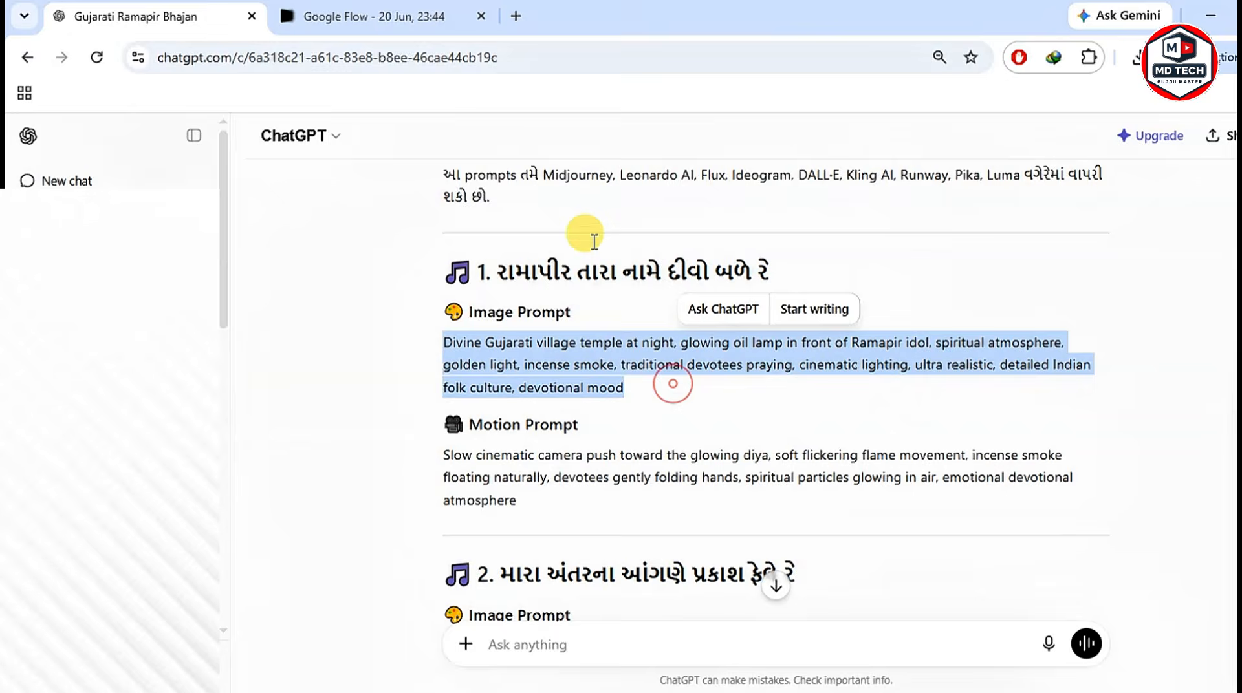
click(378, 15)
right_click(471, 602)
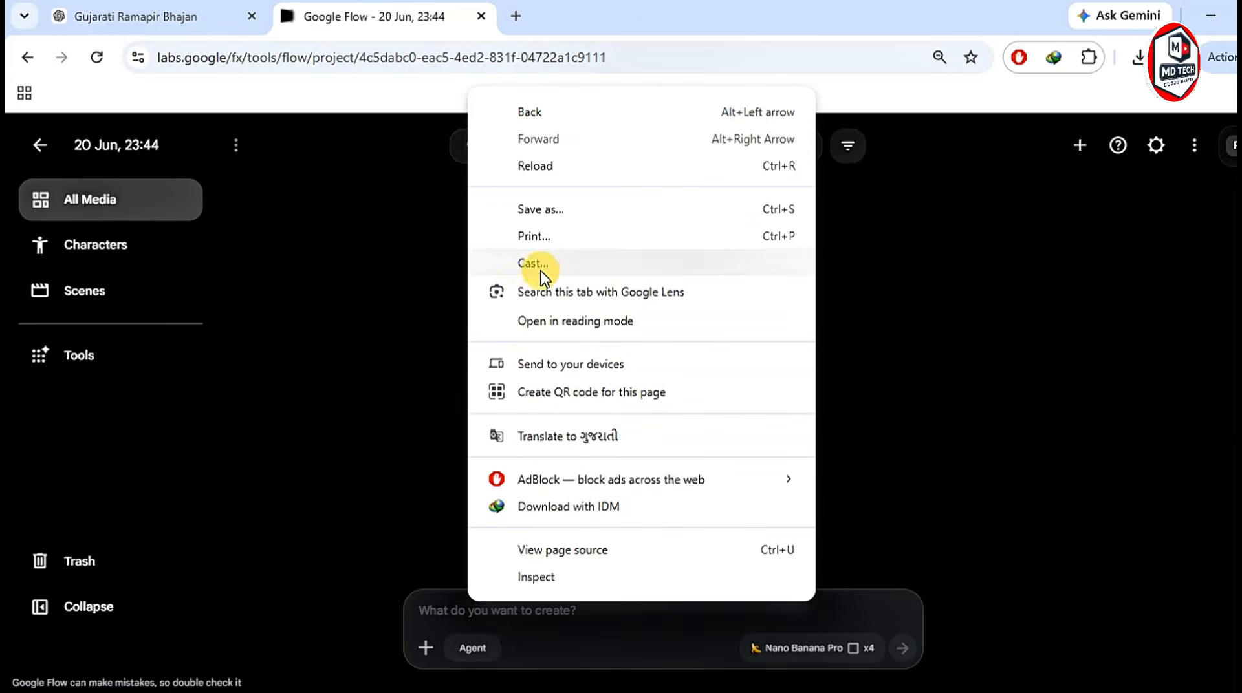
click(431, 618)
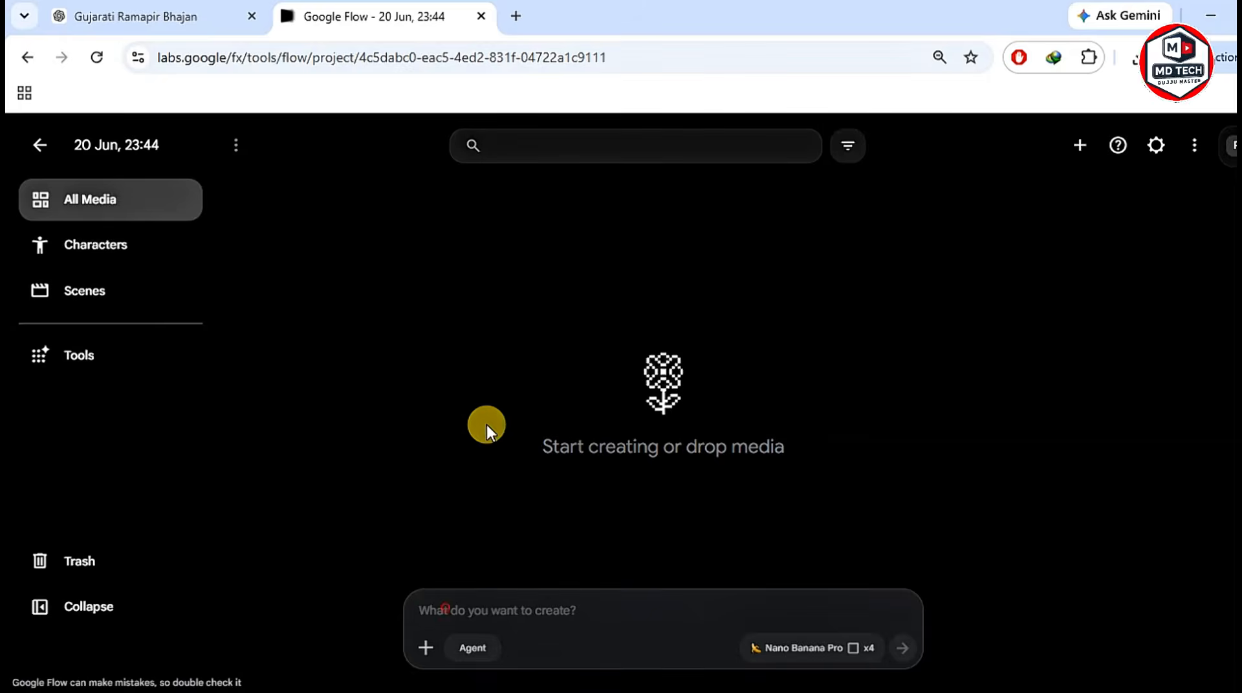
right_click(452, 610)
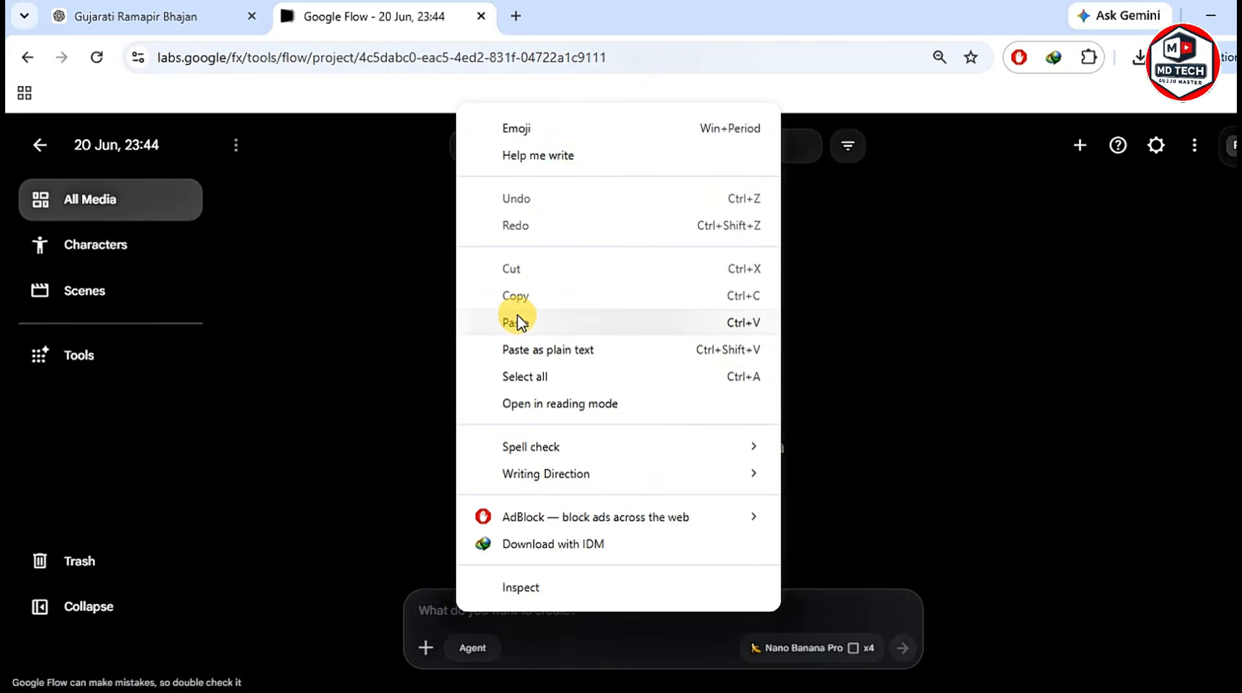
click(518, 323)
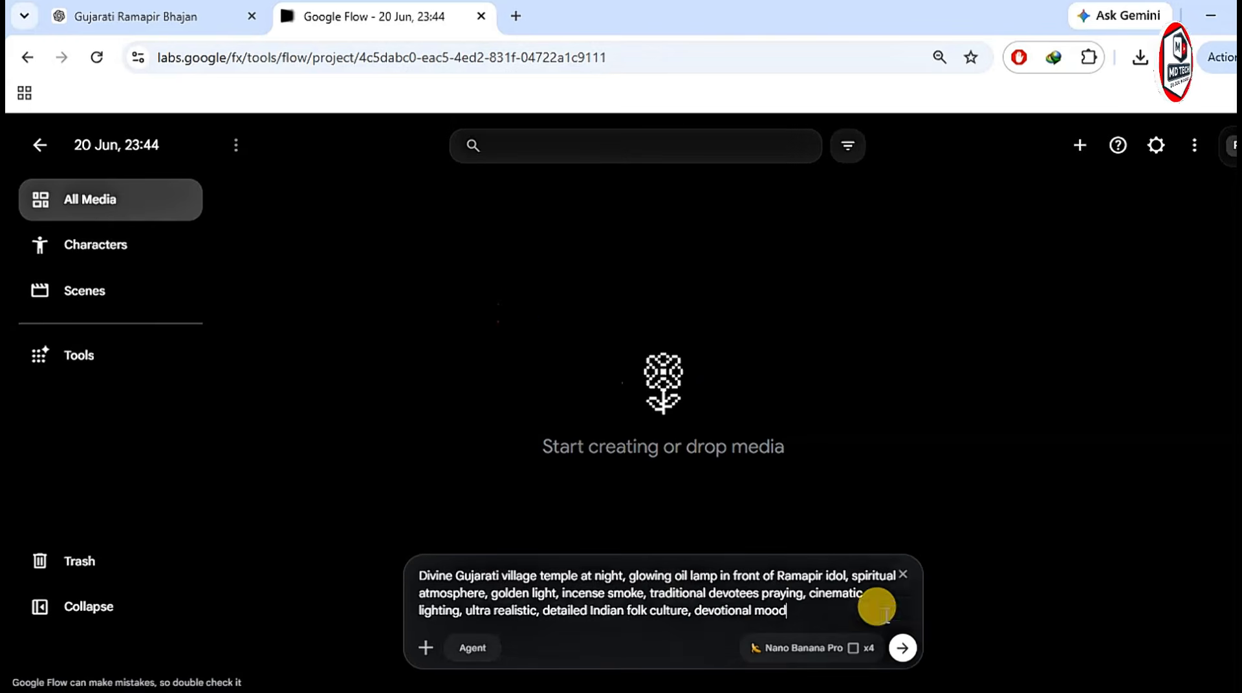
Set the generation type to Image with a 16:9 aspect ratio
click(776, 653)
click(799, 445)
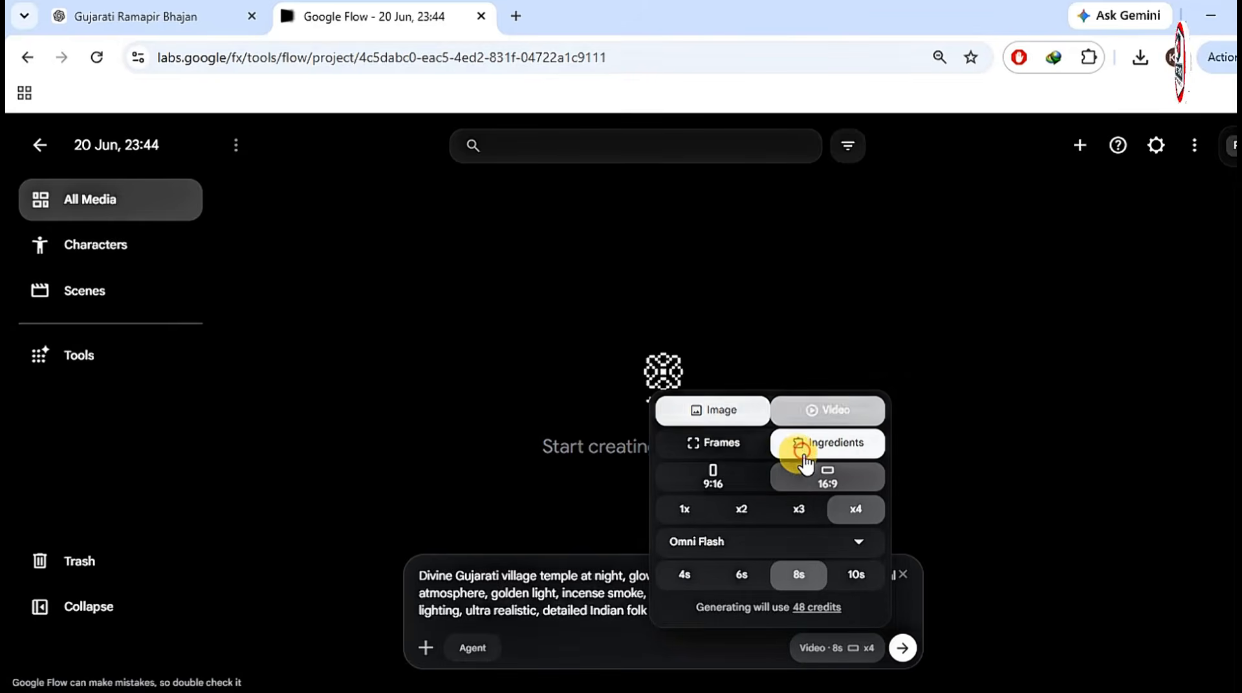
click(705, 414)
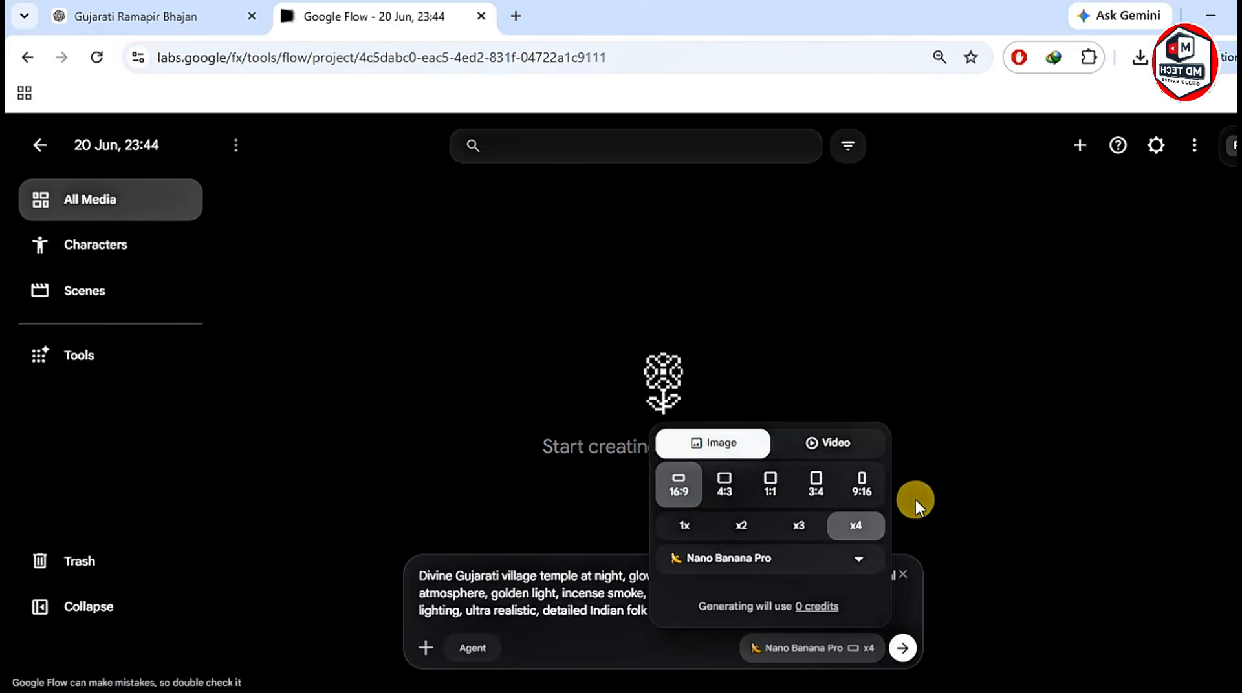
click(862, 488)
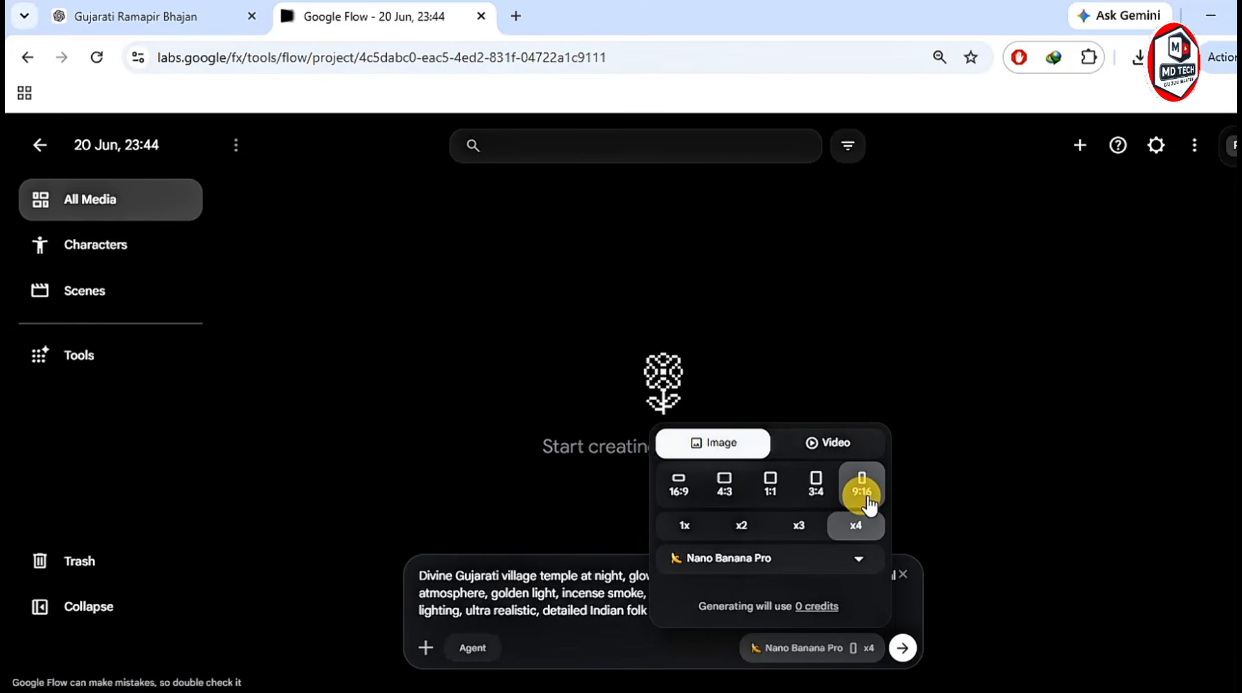
click(677, 485)
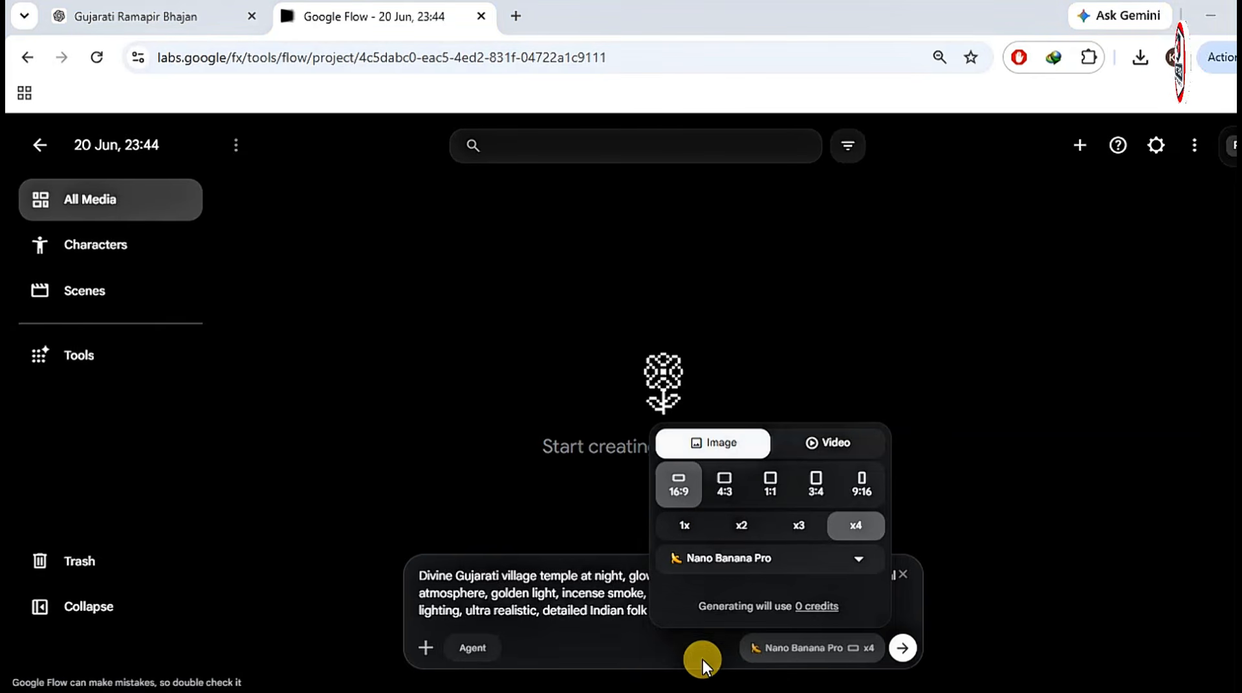
Set the output count to x4 and generate the temple images with Nano Banana Pro
click(686, 526)
click(766, 532)
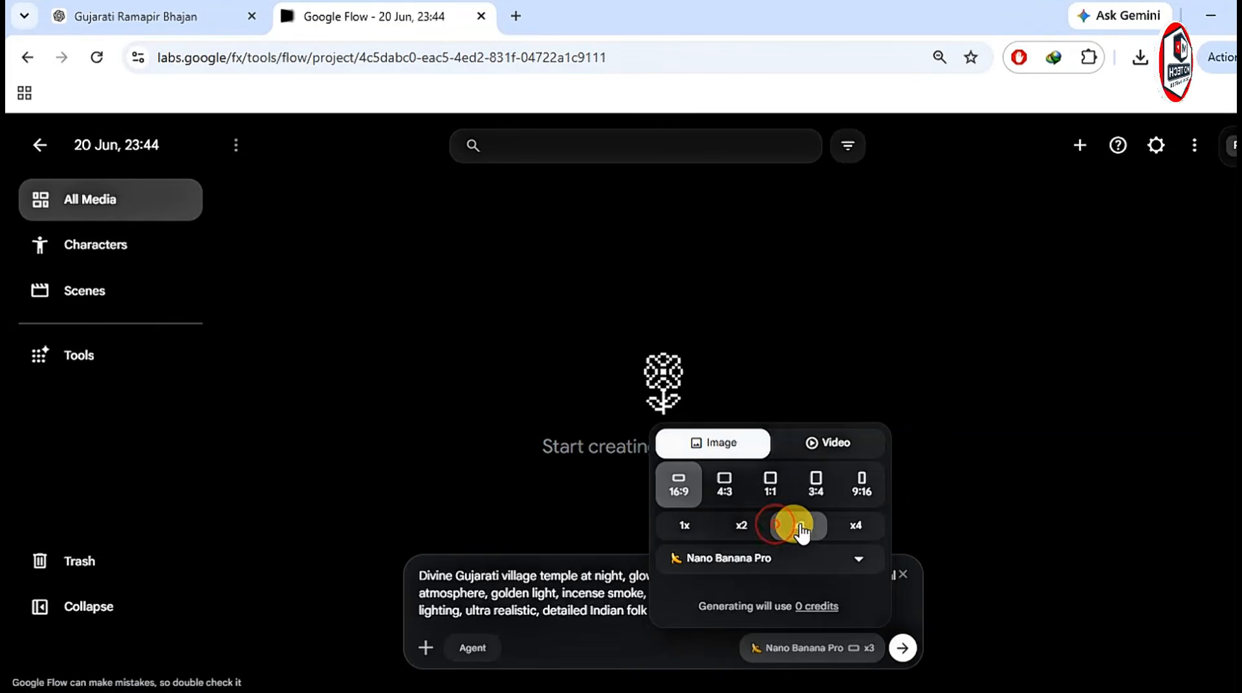
click(797, 524)
click(856, 530)
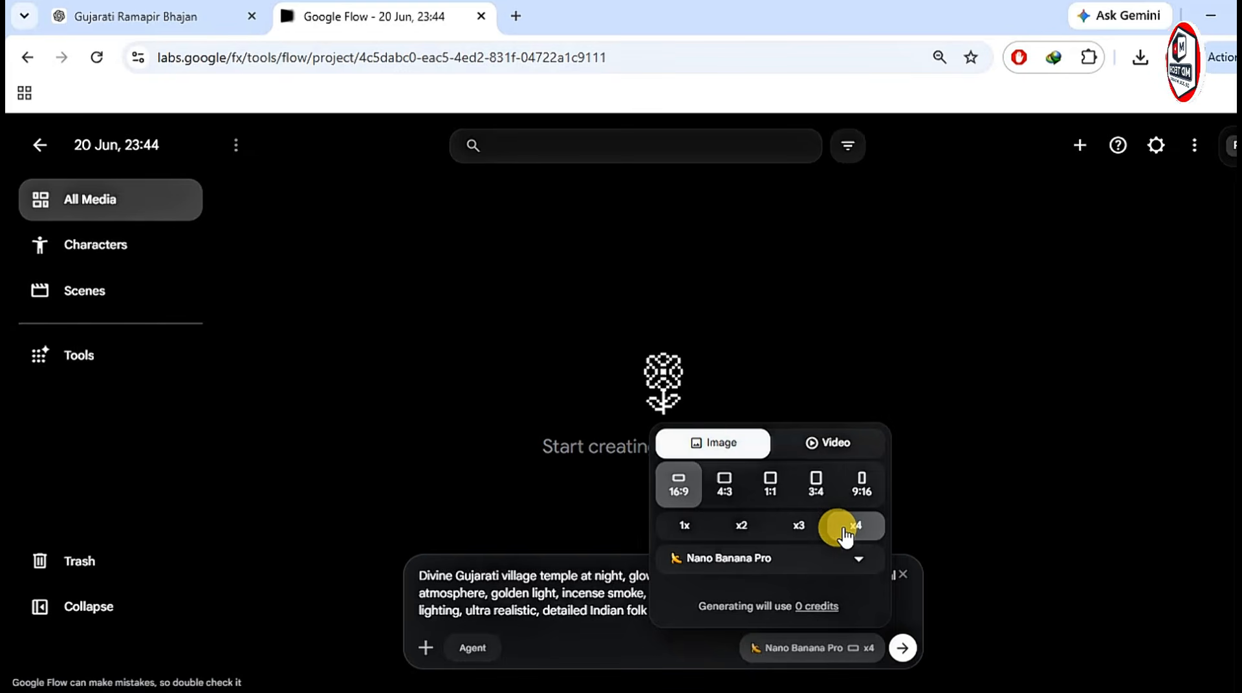
click(906, 651)
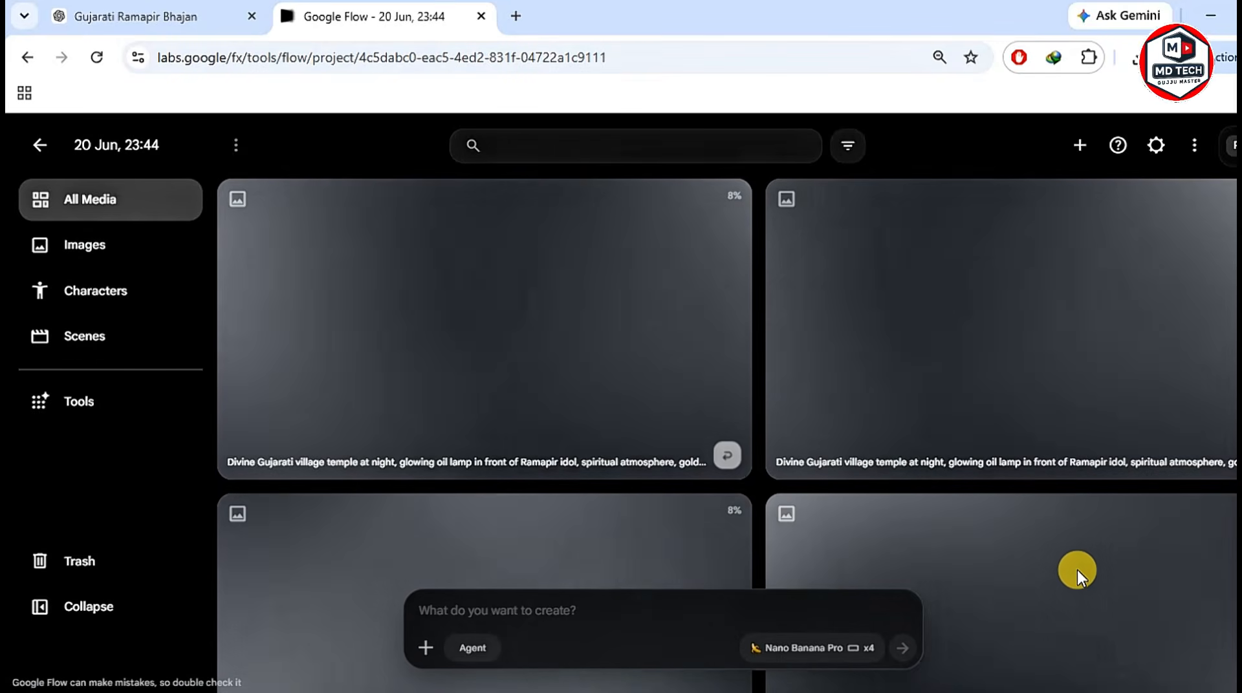
Zoom the page out to 67% and set the media grid size to M
key(ctrl+minus)
key(ctrl+minus)
key(ctrl+minus)
key(ctrl+minus)
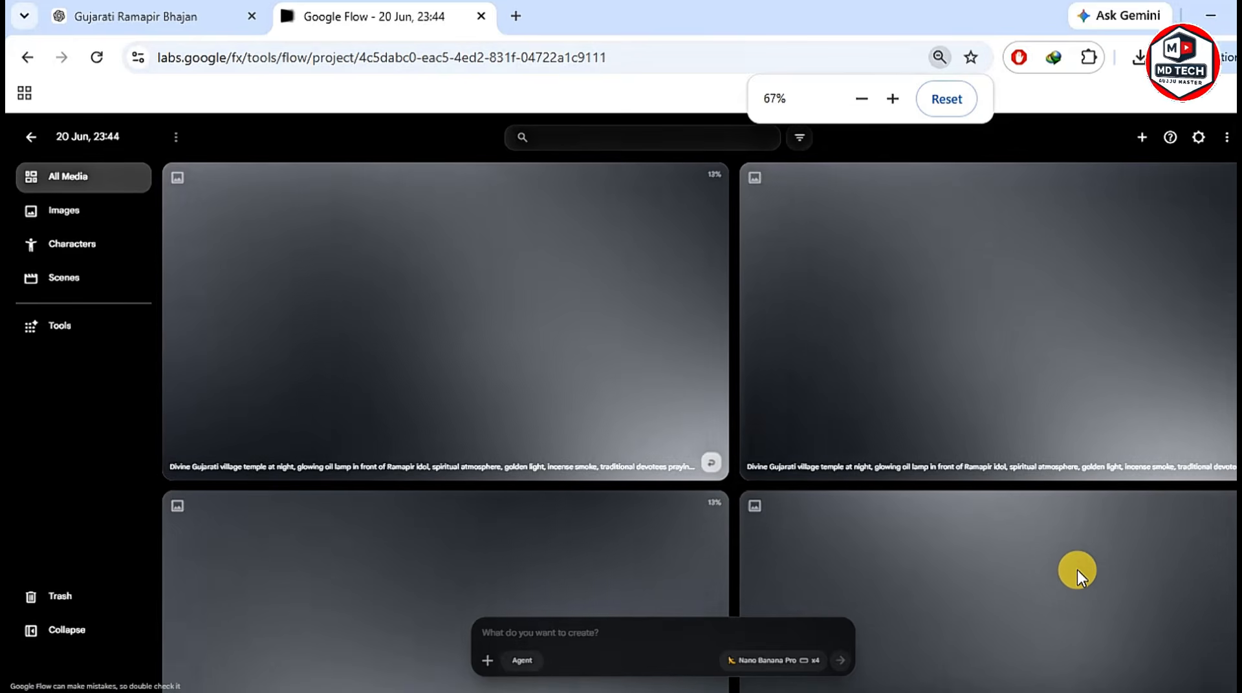
key(ctrl+minus)
key(ctrl+plus)
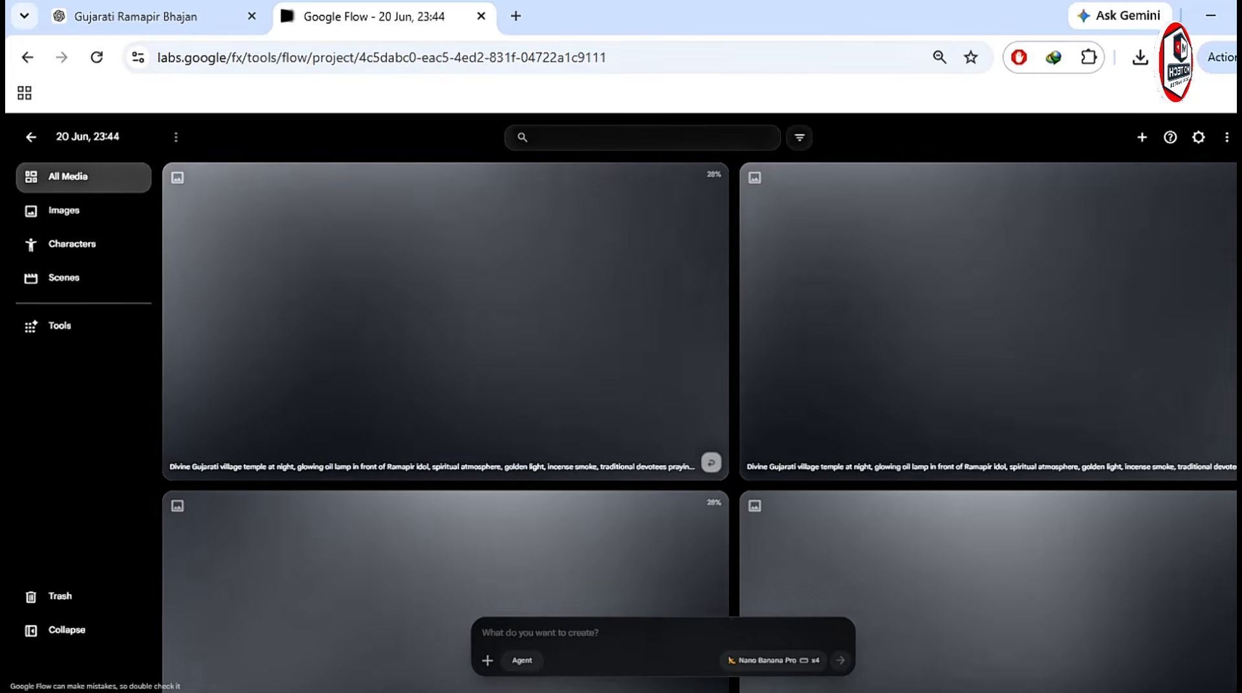
click(1198, 138)
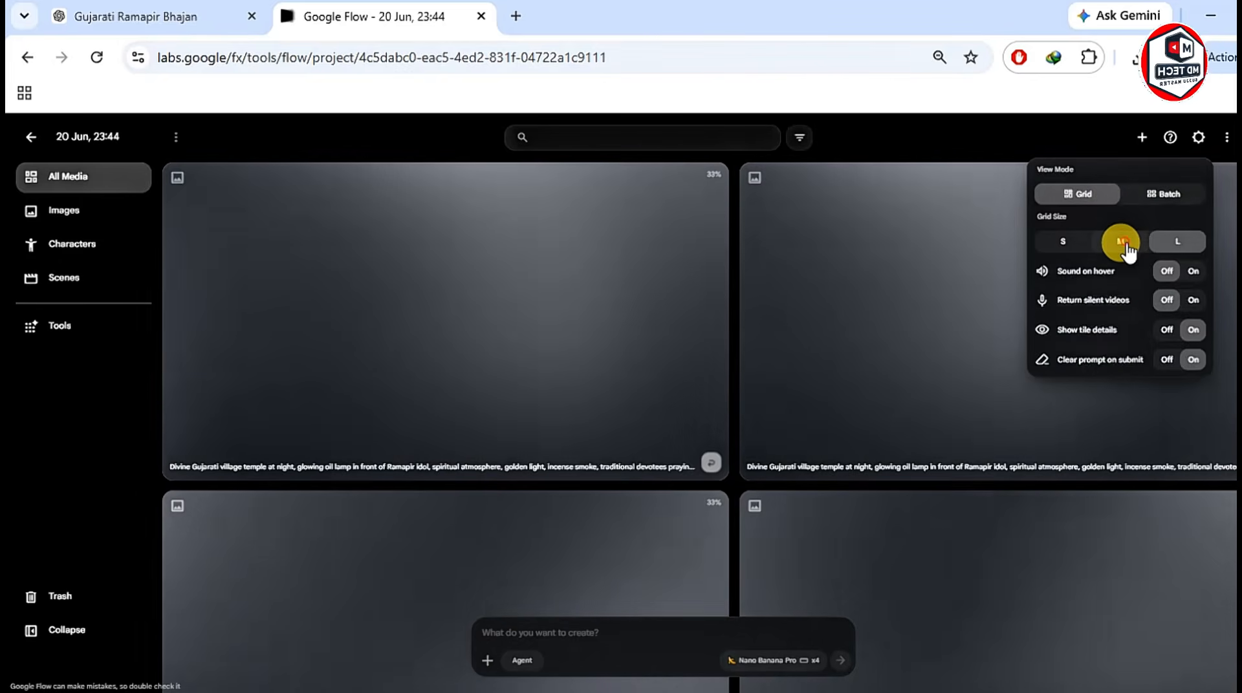
click(1123, 243)
click(963, 464)
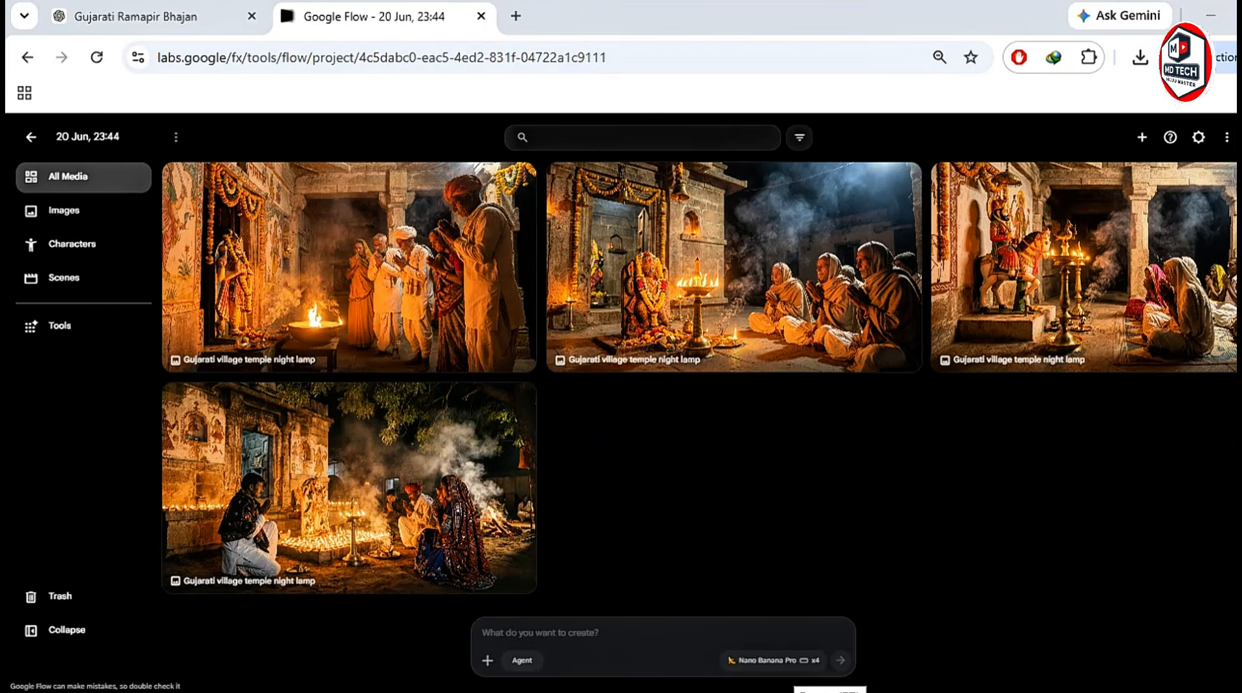
Compare the four generated temple images at full size, circling the idol in the first and third, and return to the media grid
click(320, 370)
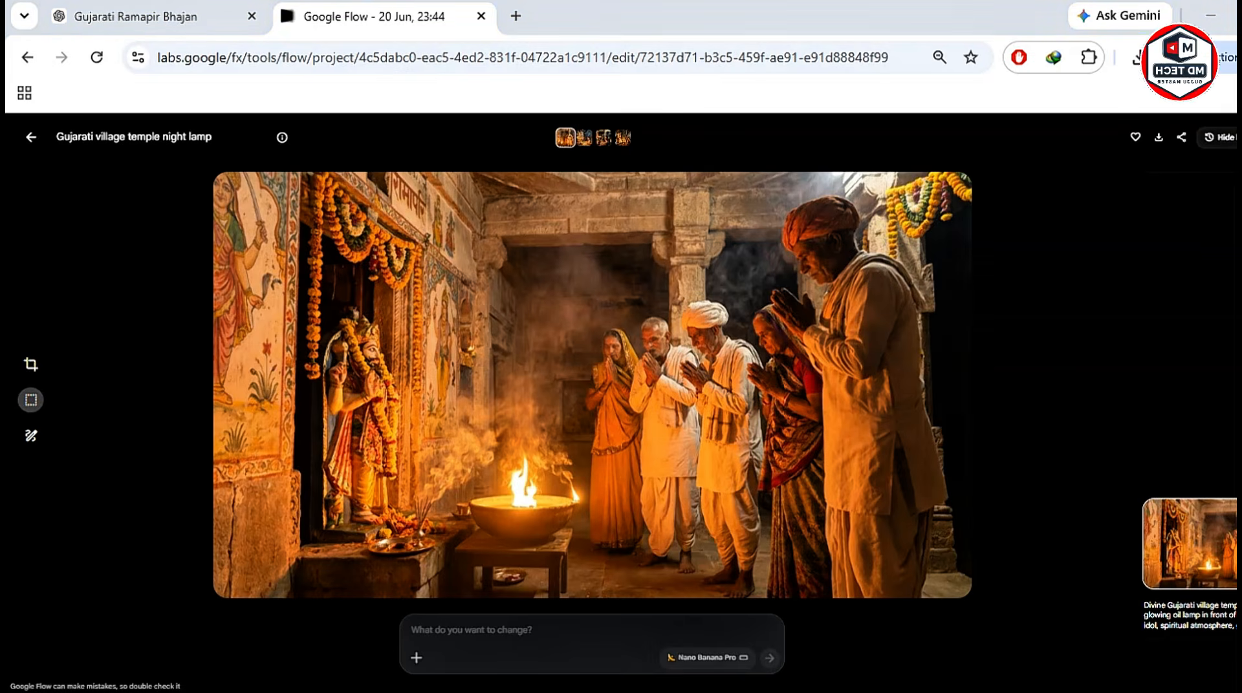
mouse_move(336, 322)
mouse_down()
mouse_move(394, 511)
mouse_move(317, 388)
mouse_move(453, 322)
mouse_up()
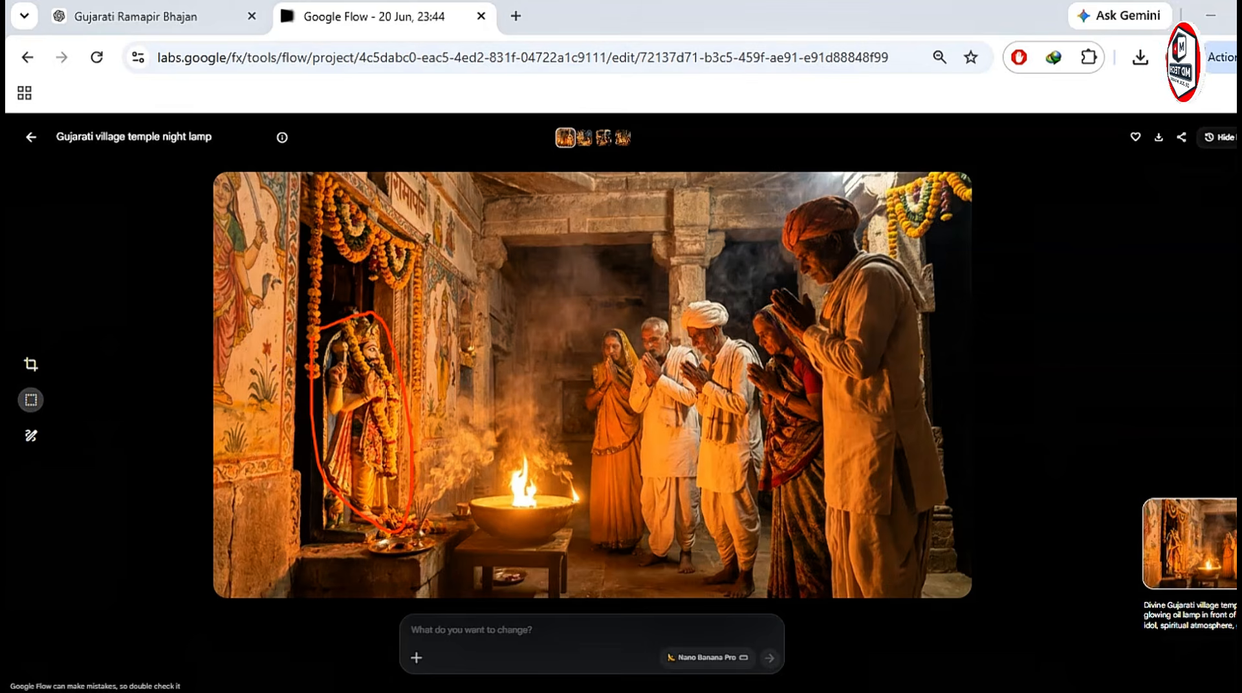
click(594, 139)
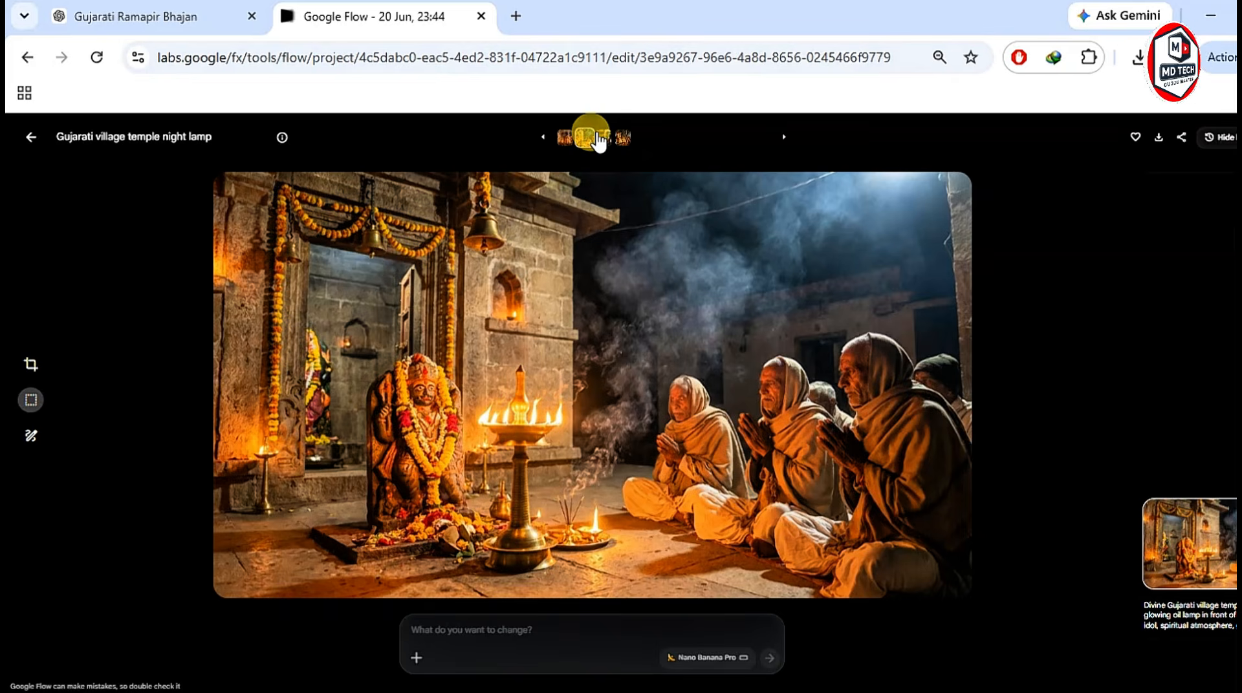
click(606, 139)
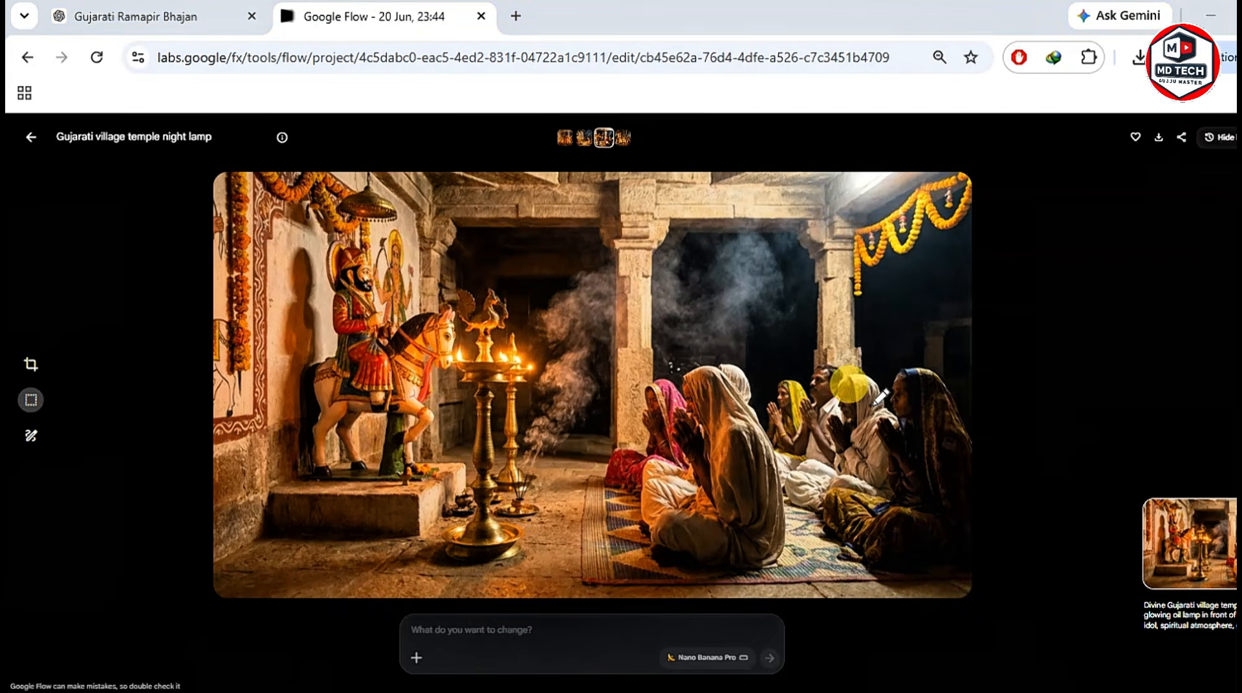
mouse_move(400, 491)
mouse_down()
mouse_move(281, 395)
mouse_move(311, 207)
mouse_move(422, 219)
mouse_up()
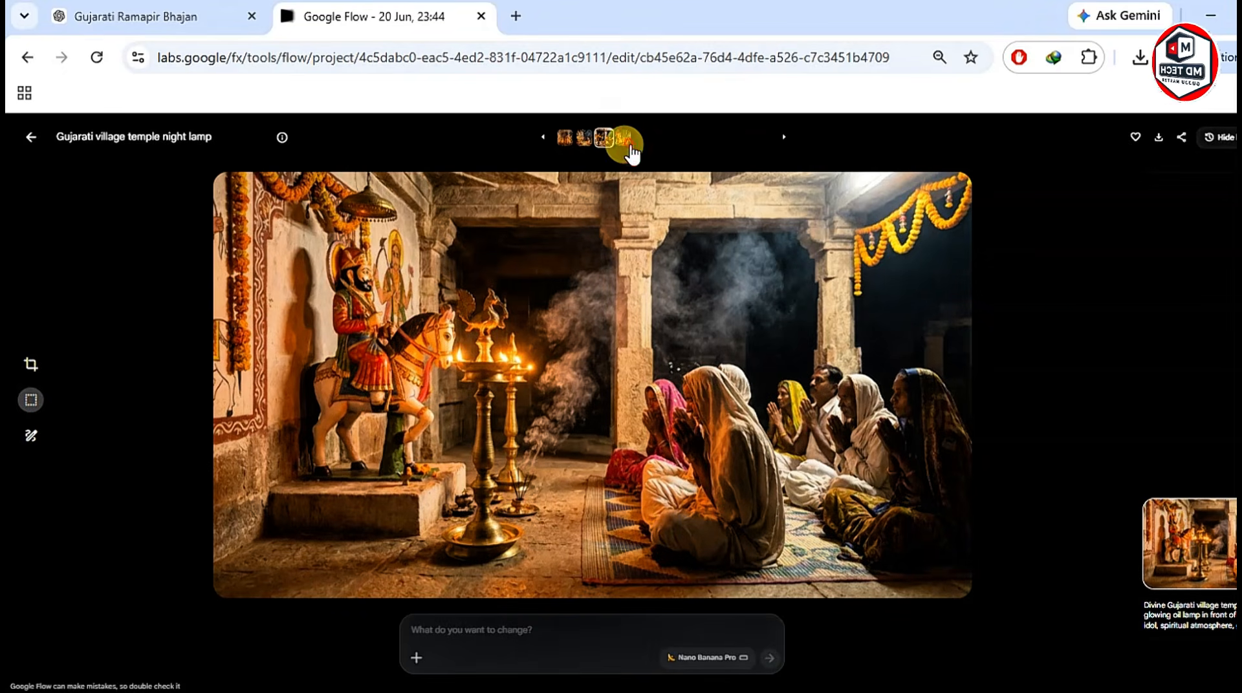
click(626, 142)
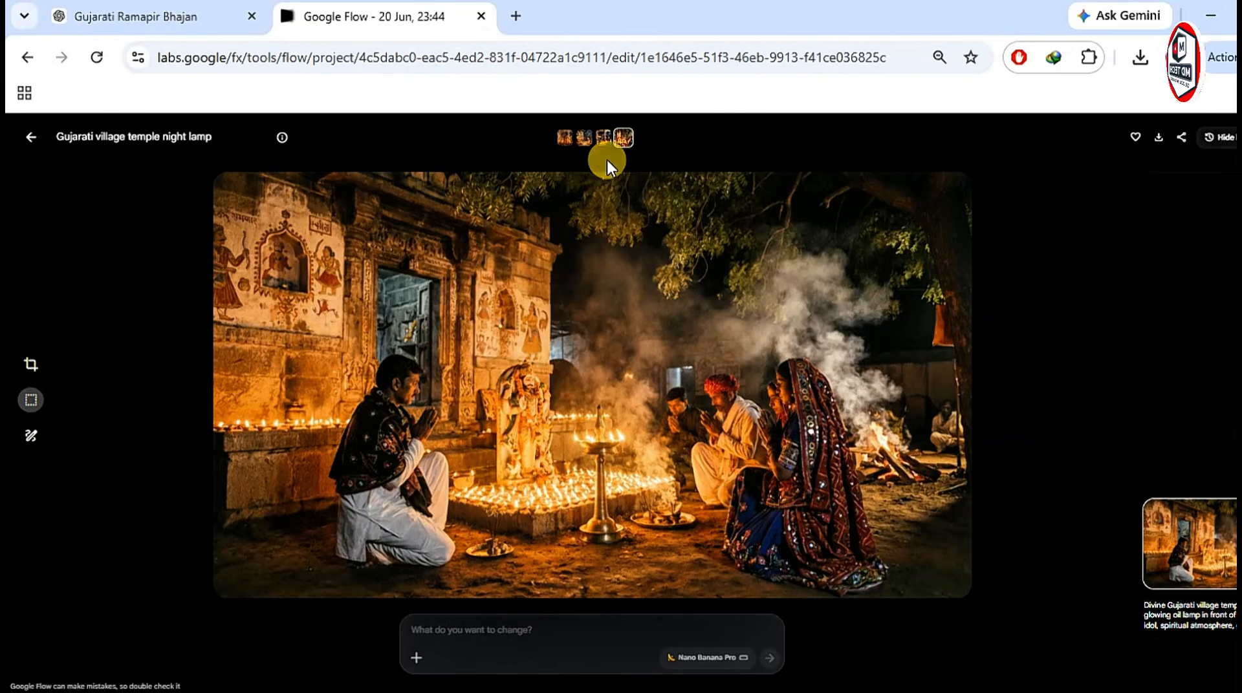
click(603, 139)
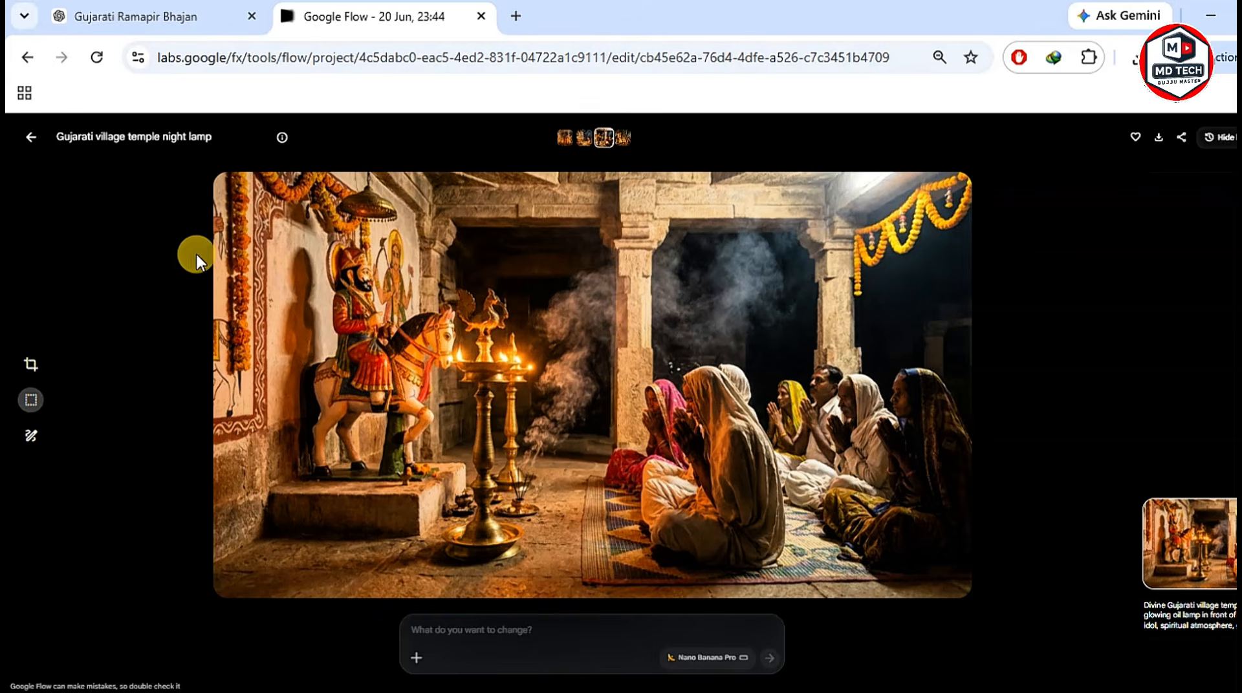
click(37, 151)
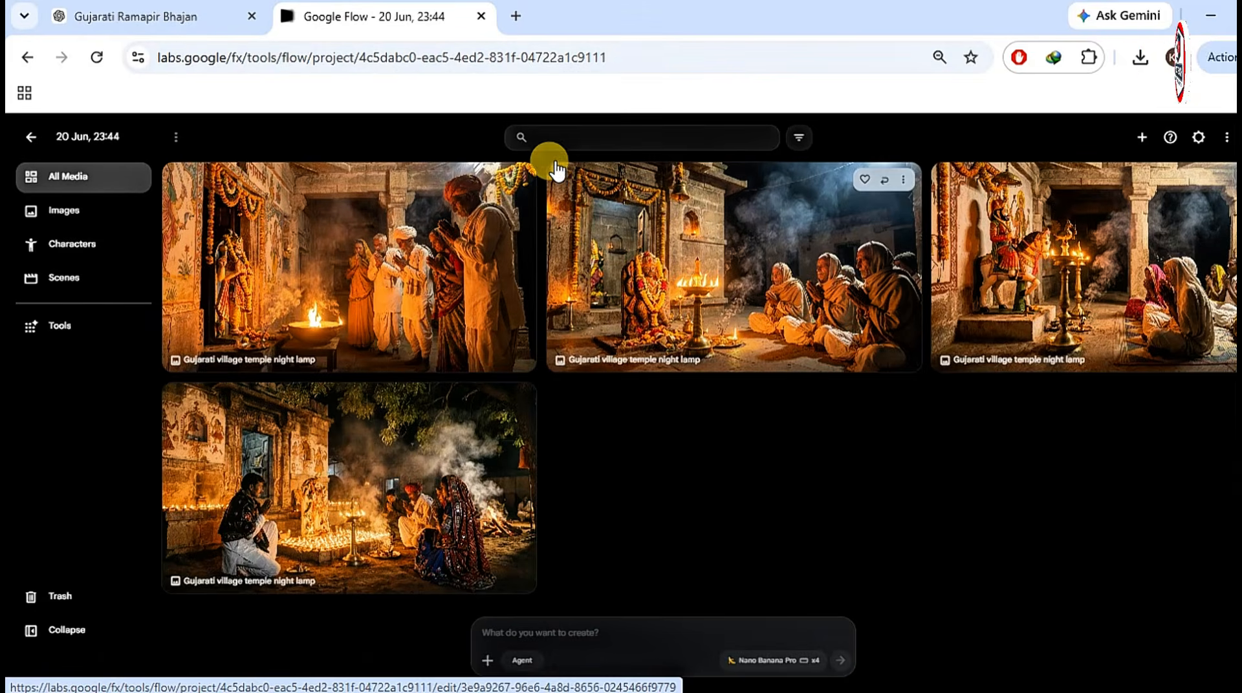
Move three of the temple images to trash, keeping only the one with the idol on horseback
ctrl+click(400, 326)
ctrl+click(801, 285)
ctrl+click(258, 529)
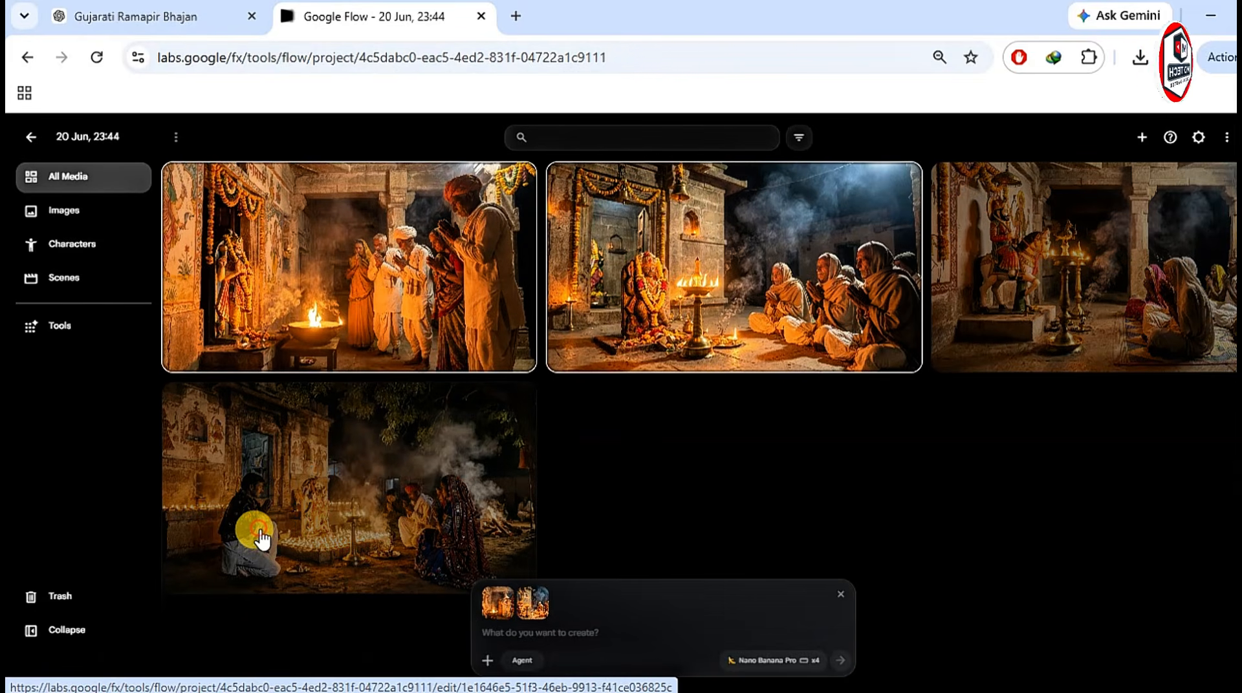
key(Delete)
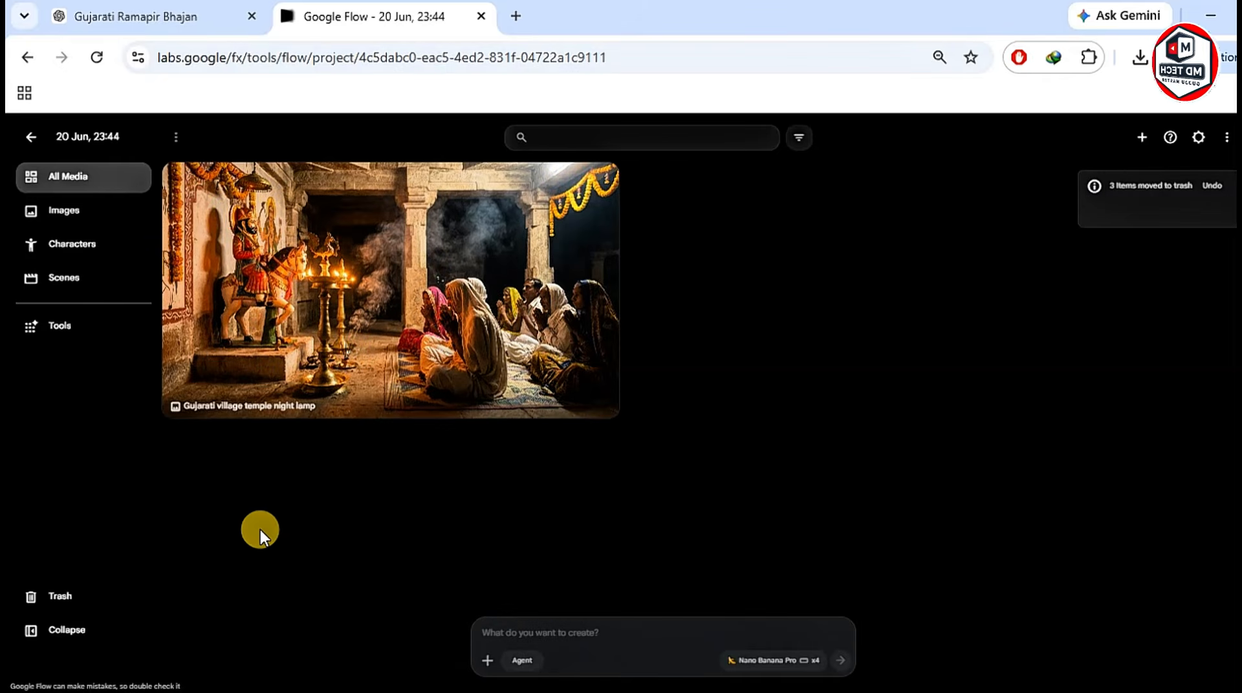
Switch to ChatGPT and copy the image prompt for lyric line 2, about spiritual light in a Gujarati home courtyard
click(178, 19)
scroll(538, 345, down, 5)
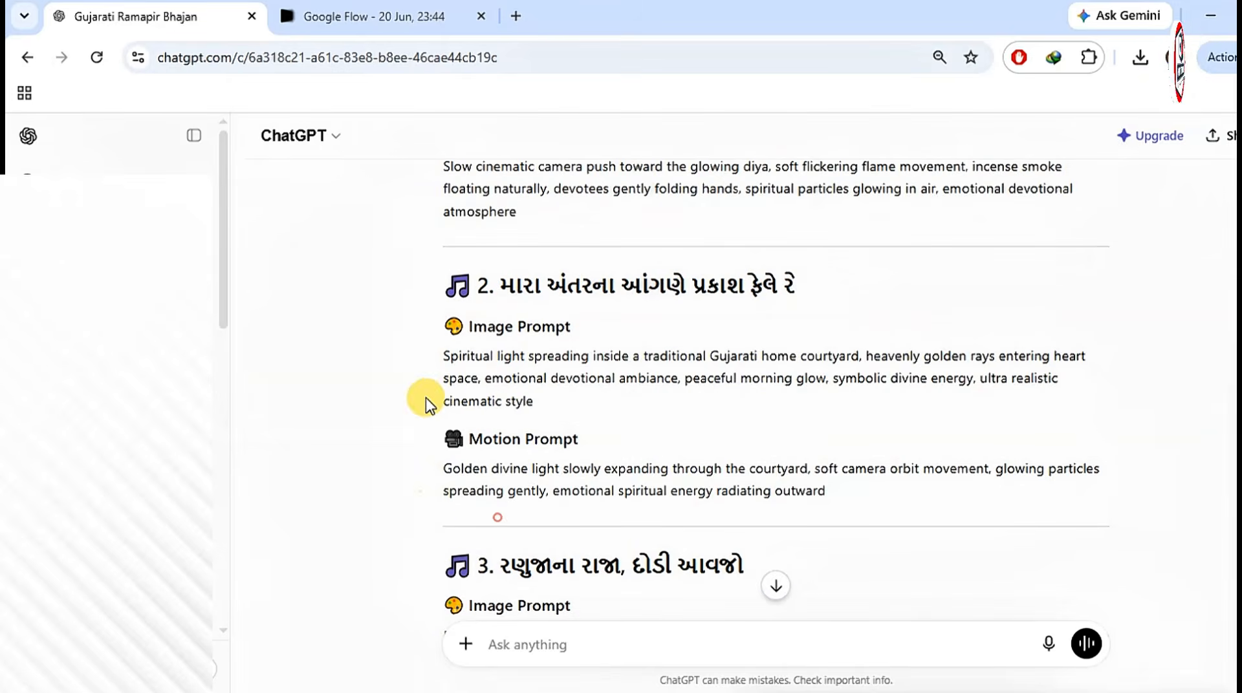
drag(442, 360, 542, 394)
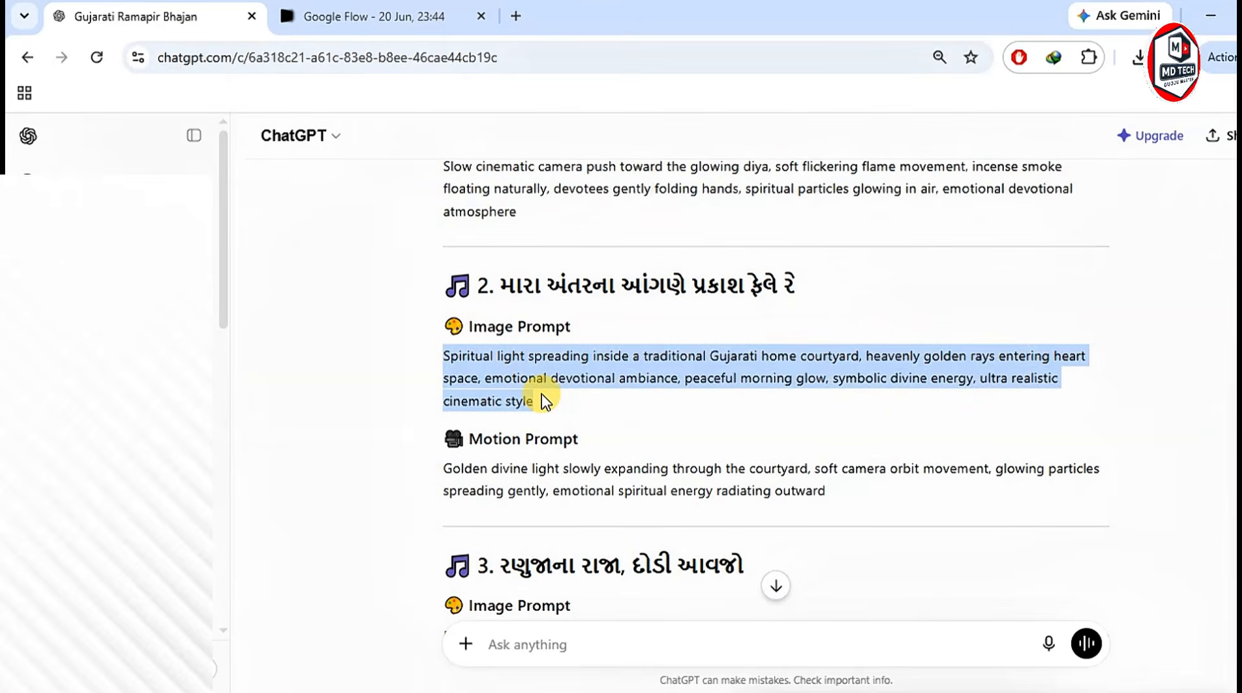
right_click(554, 396)
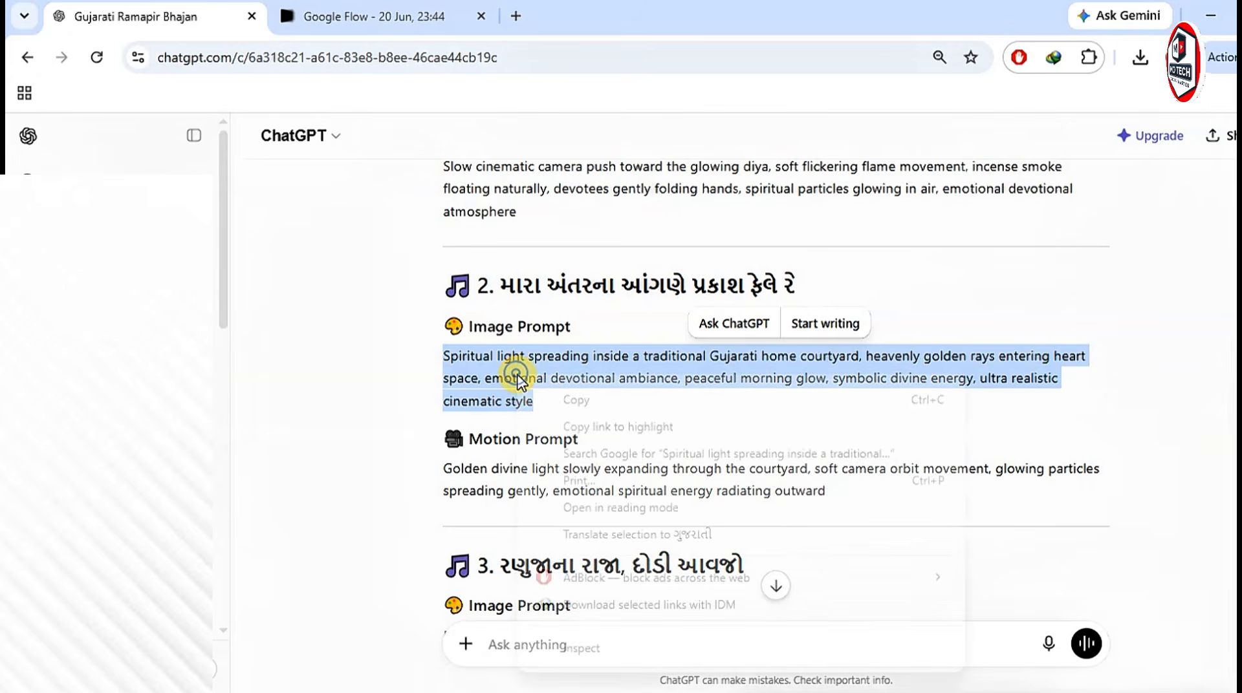
click(578, 397)
Switch to Google Flow and generate four Nano Banana Pro images from the copied courtyard prompt
click(326, 15)
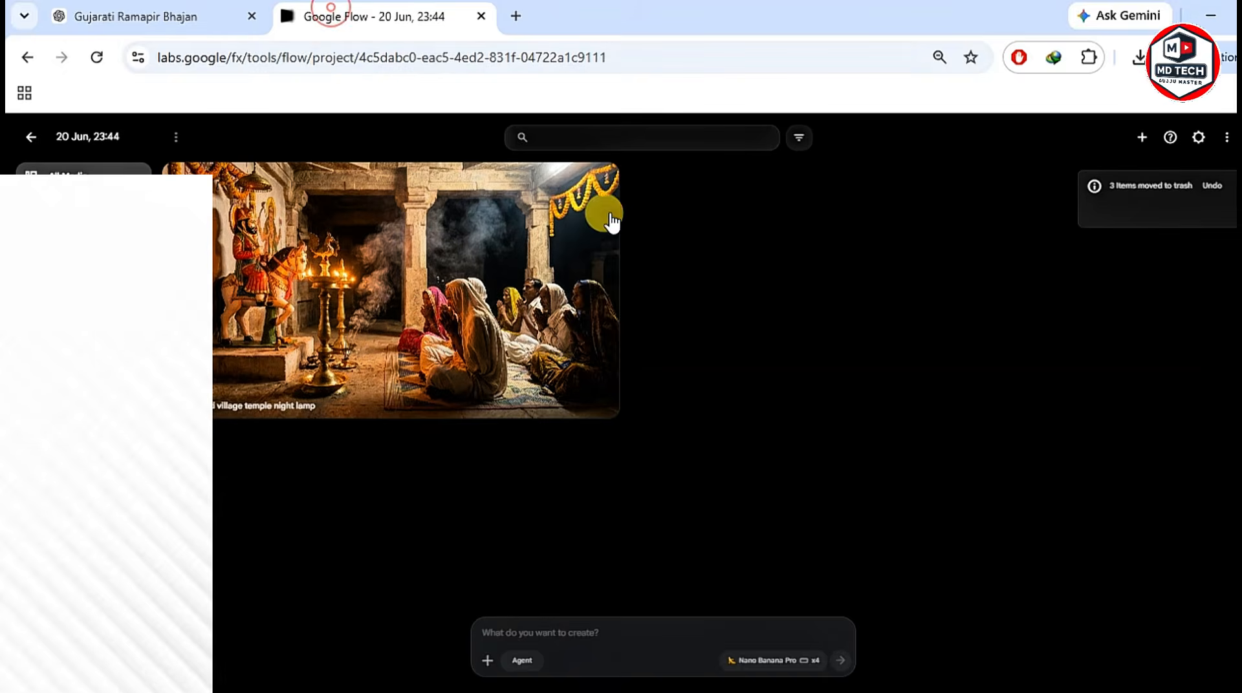
right_click(547, 629)
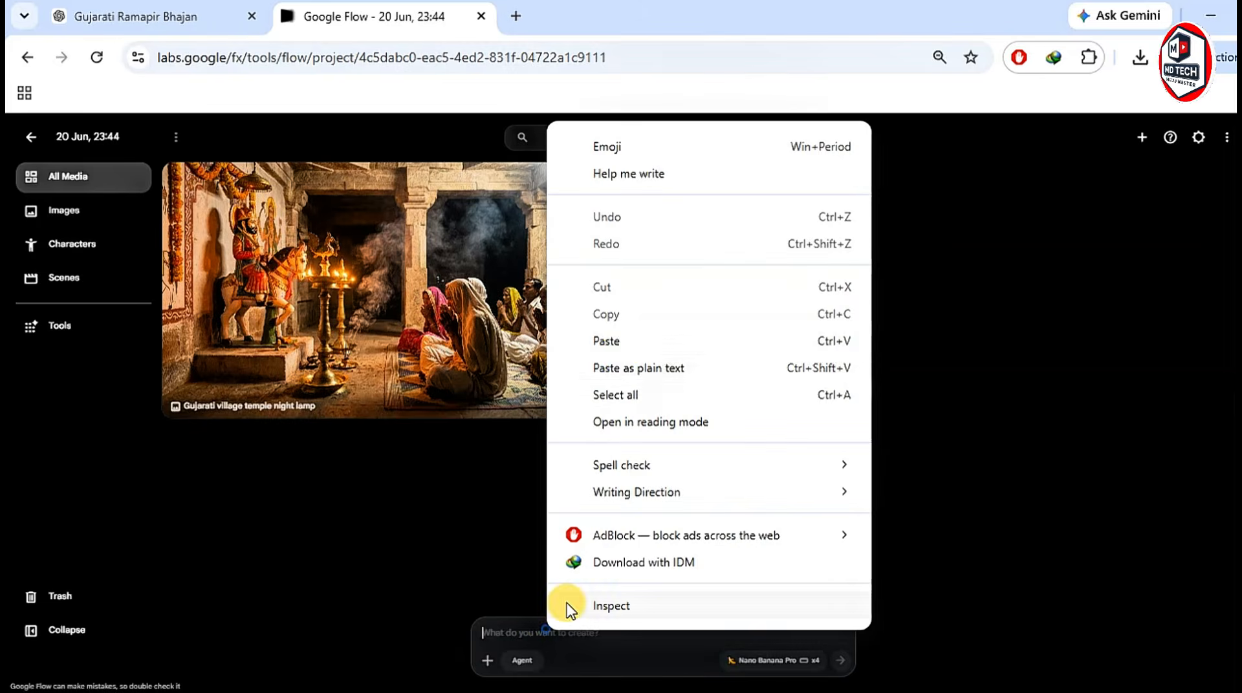
click(565, 287)
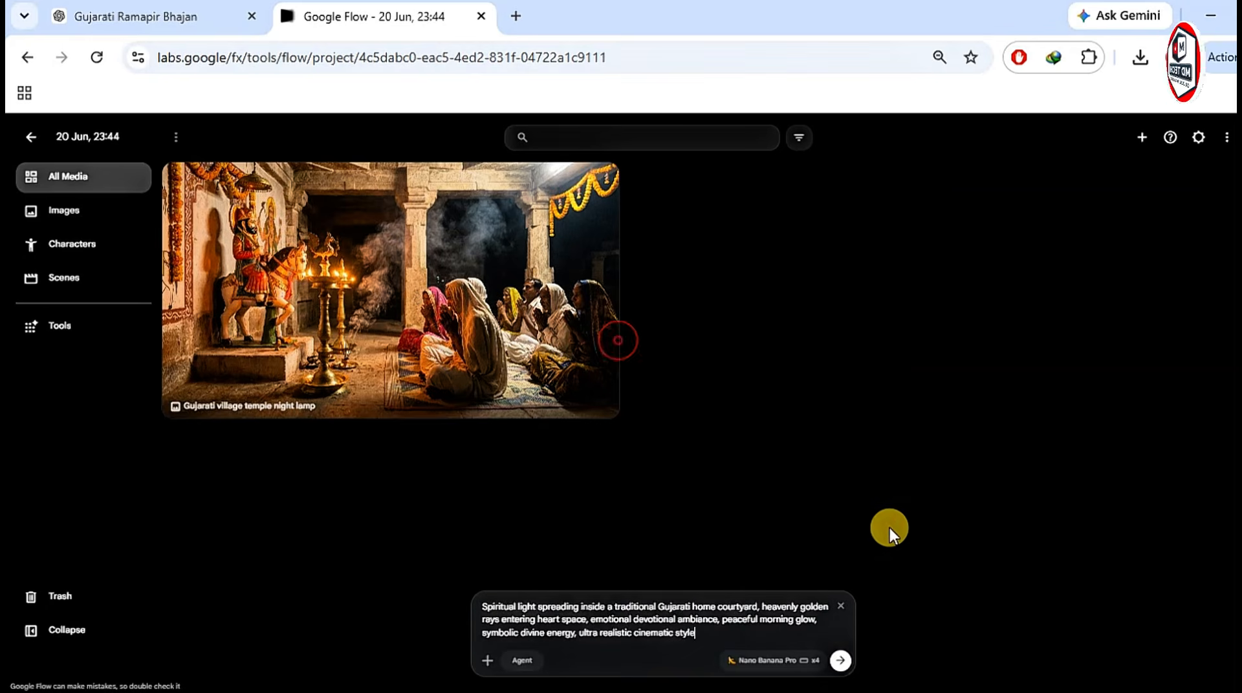
click(840, 661)
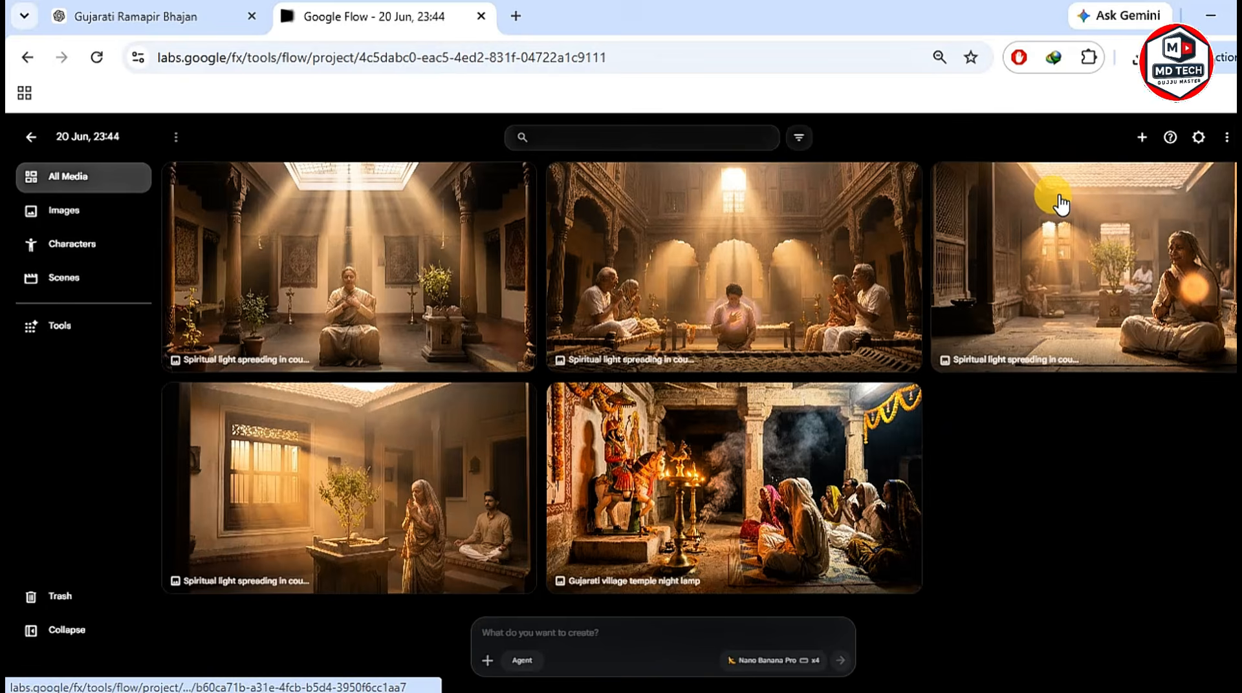
Check the courtyard image of the seated woman with the glowing orb at full size and move the other three courtyard images to trash
click(1087, 295)
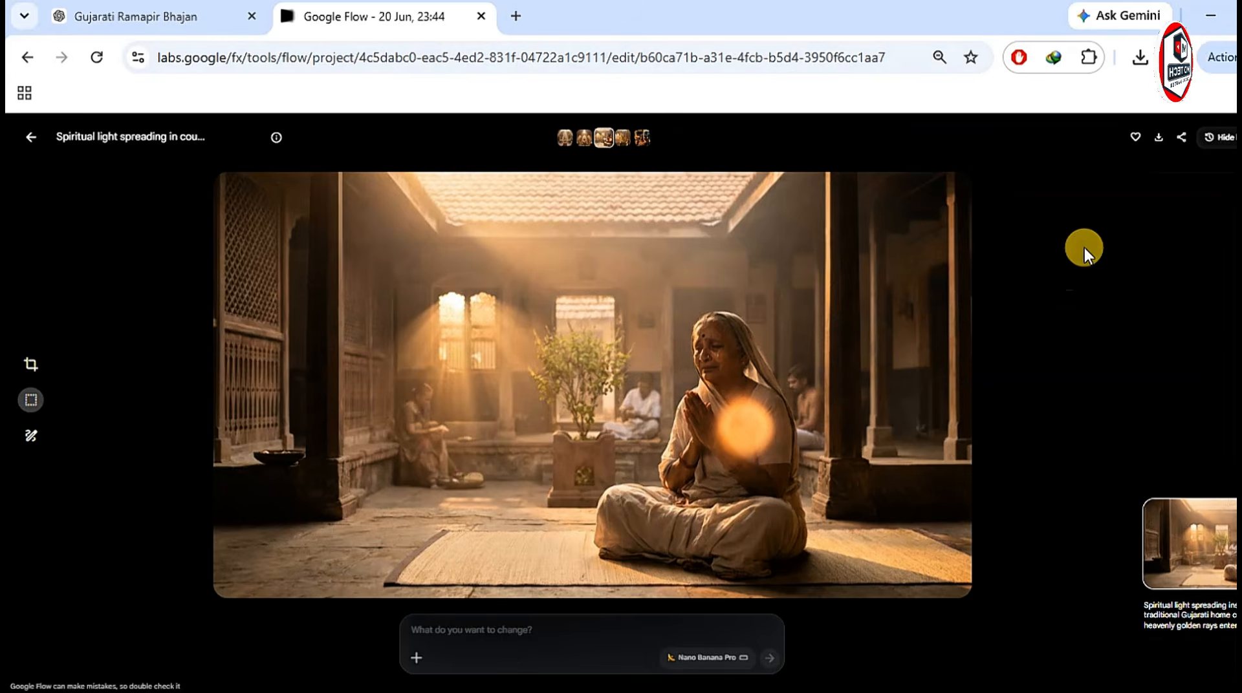
click(31, 137)
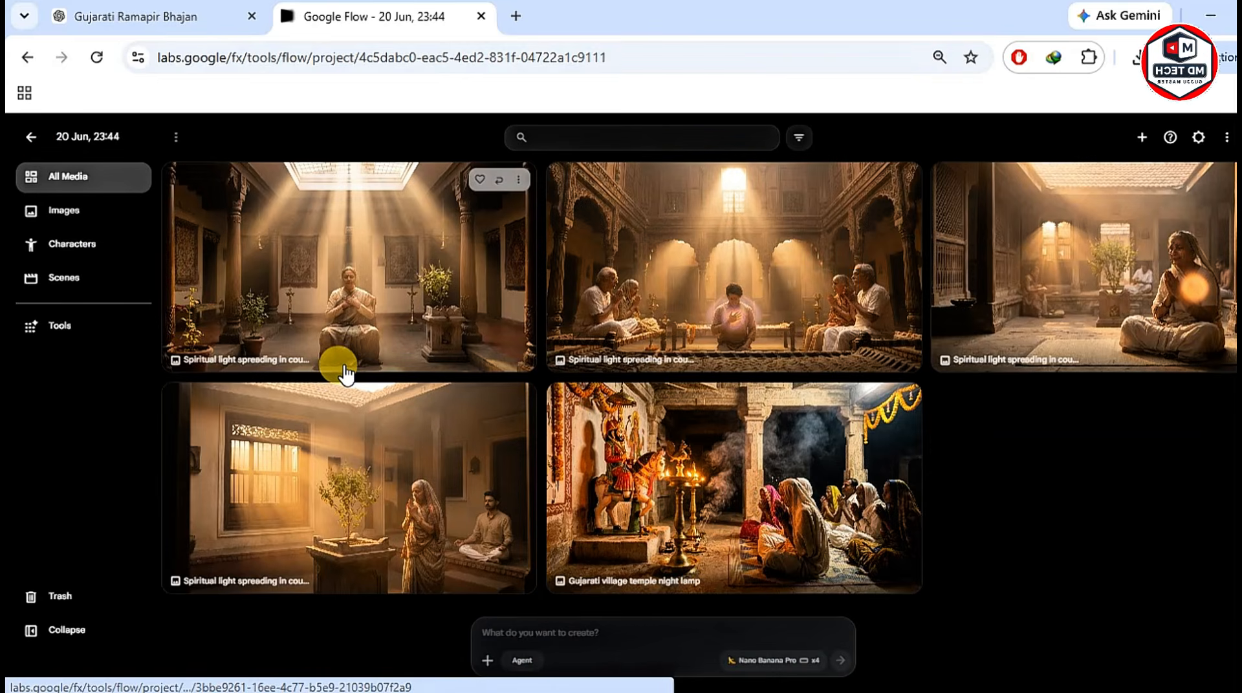
scroll(346, 375, up, 1)
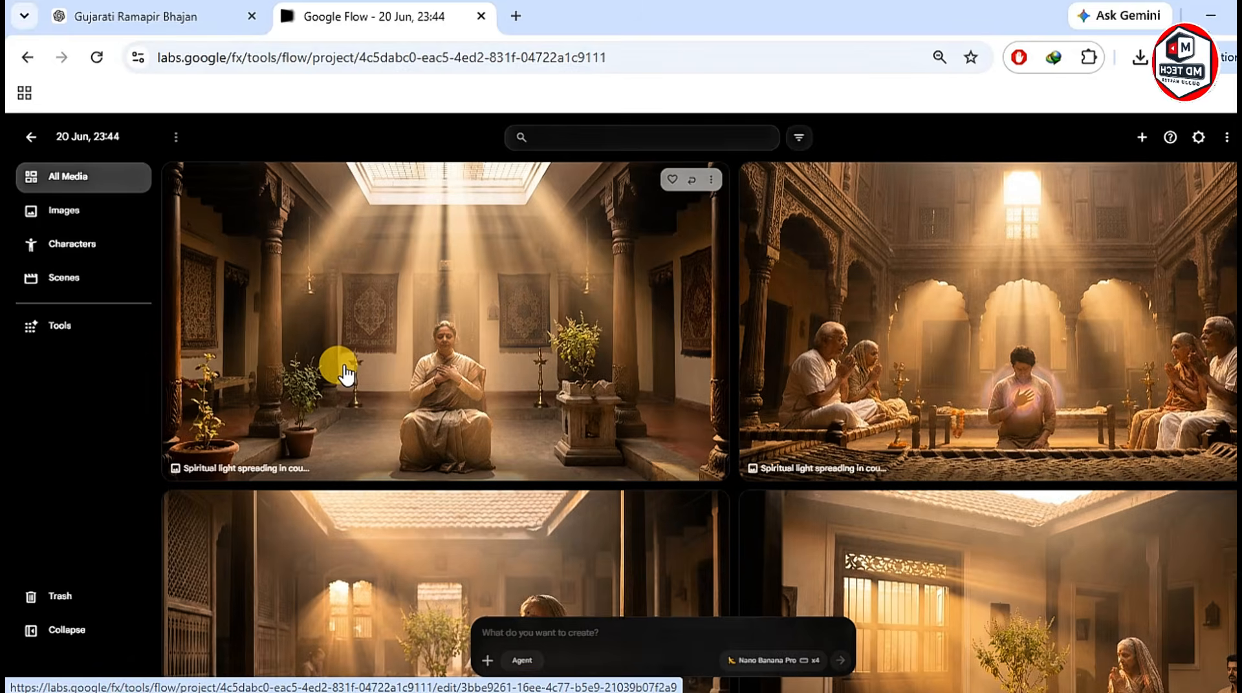
scroll(1087, 388, down, 3)
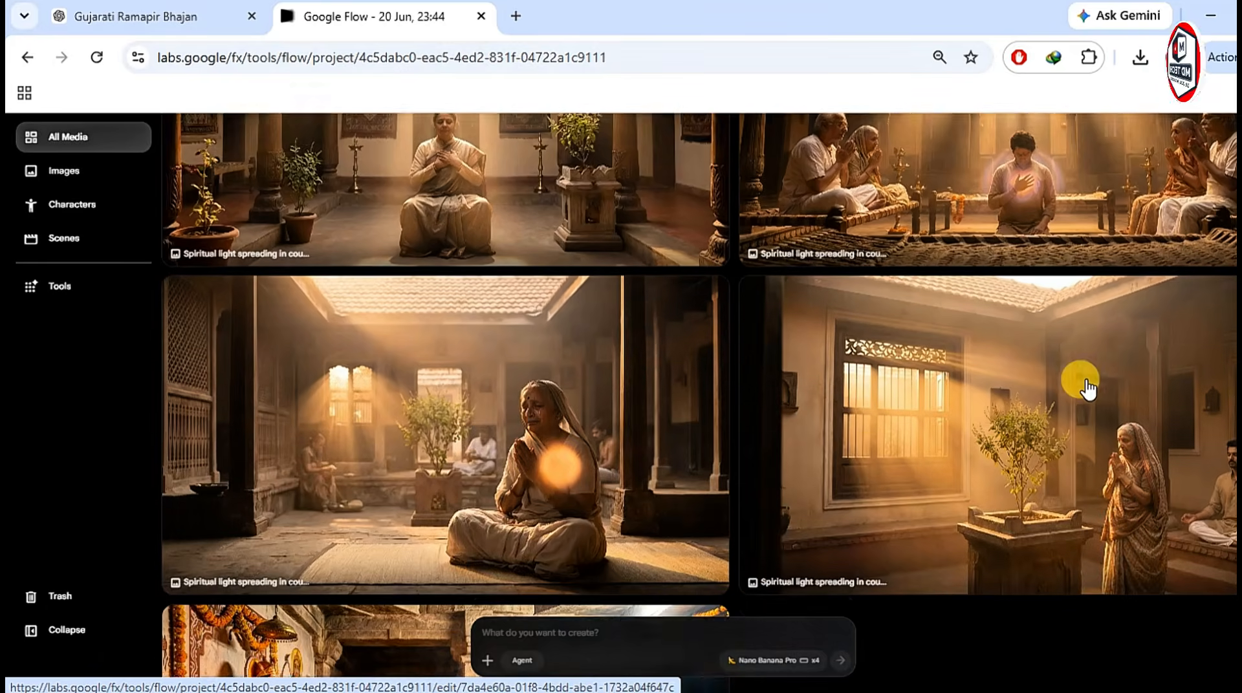
scroll(1085, 382, down, 1)
ctrl+click(910, 366)
ctrl+click(878, 188)
ctrl+click(670, 196)
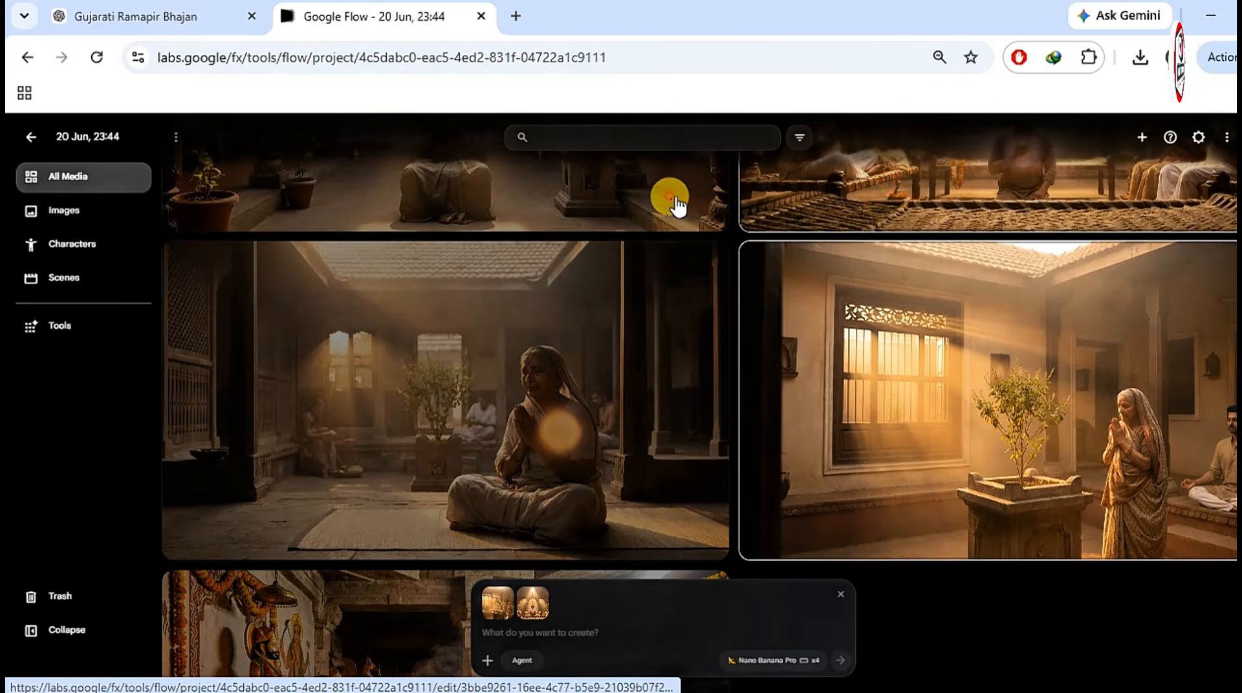
scroll(670, 205, down, 4)
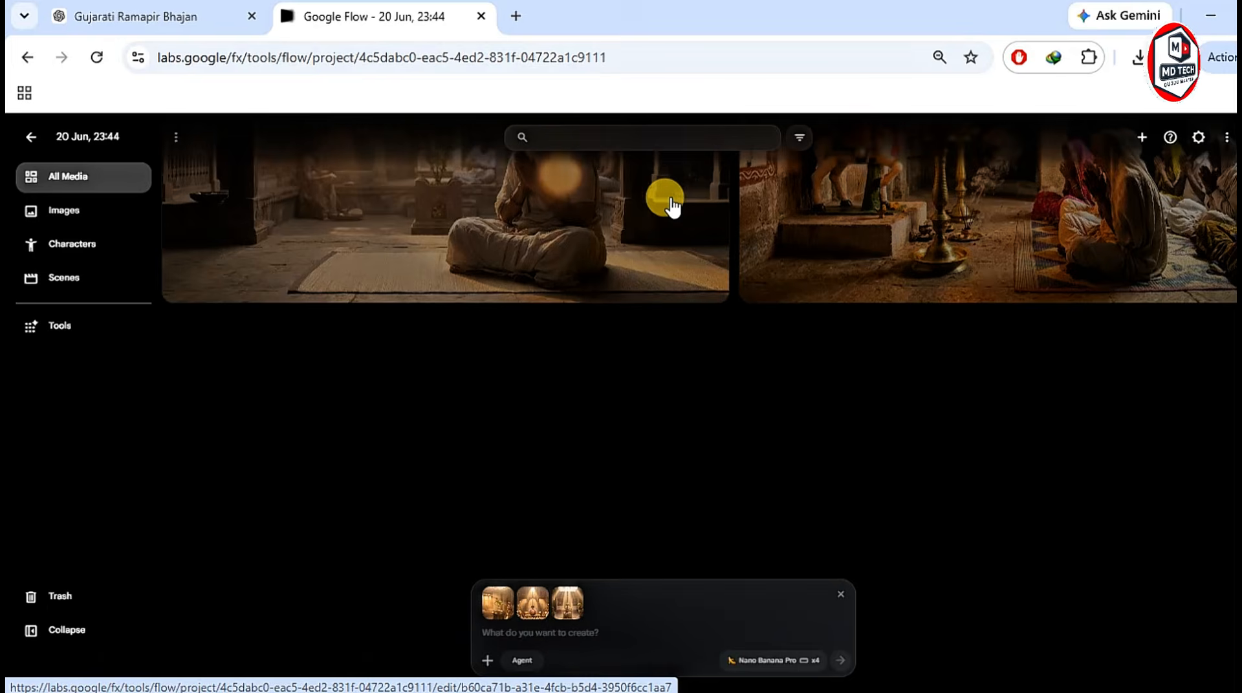
key(Delete)
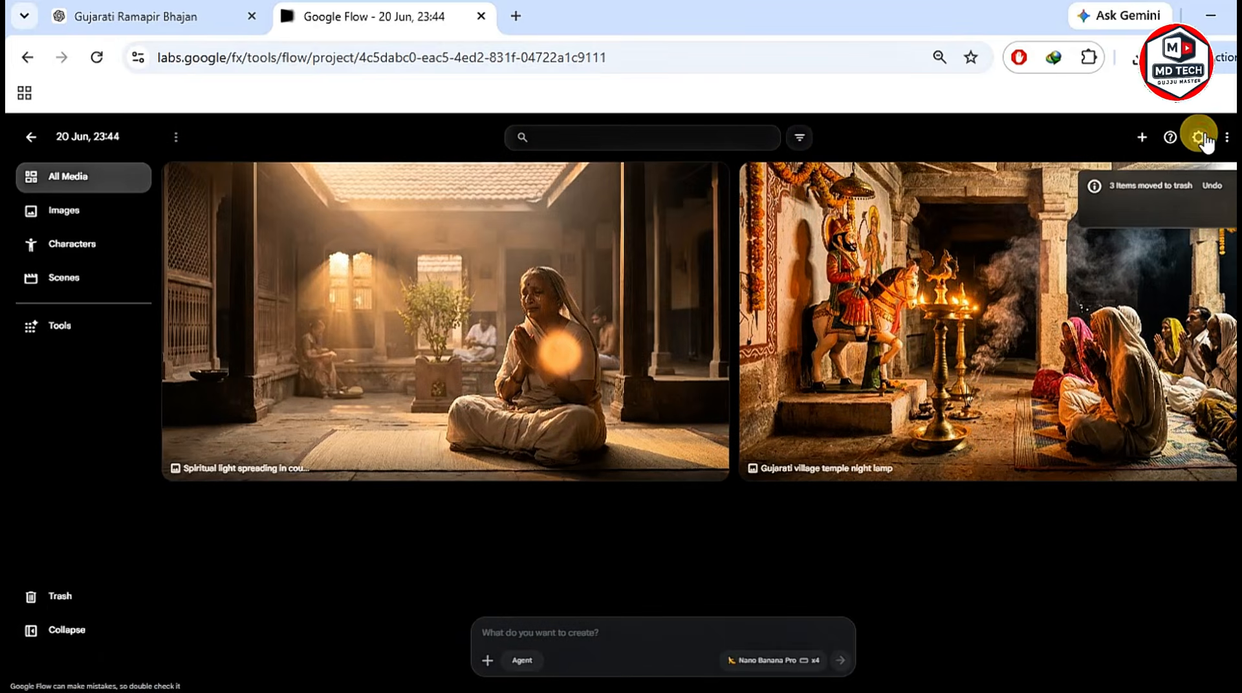
Set the media grid size to M
click(1200, 138)
click(1119, 244)
click(404, 439)
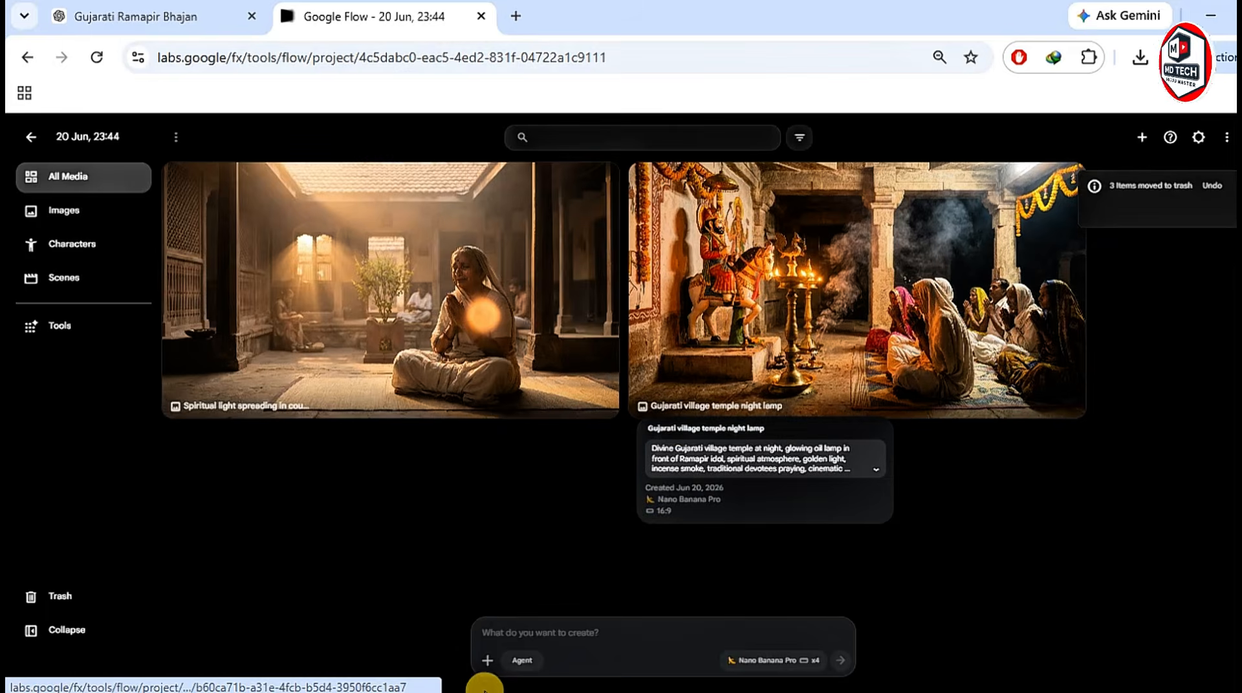
mouse_move(495, 690)
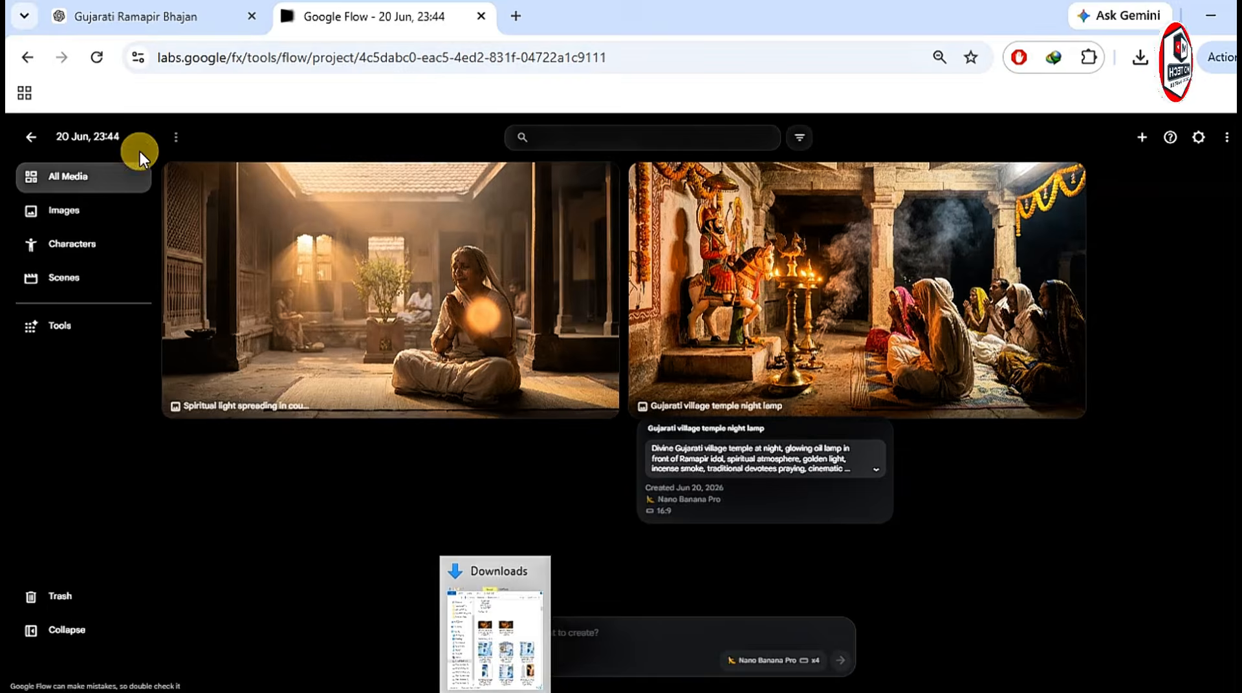
Switch to ChatGPT and copy the image prompt for lyric line 3, about Ramapir riding a blue horse across the desert
click(91, 11)
scroll(539, 420, down, 3)
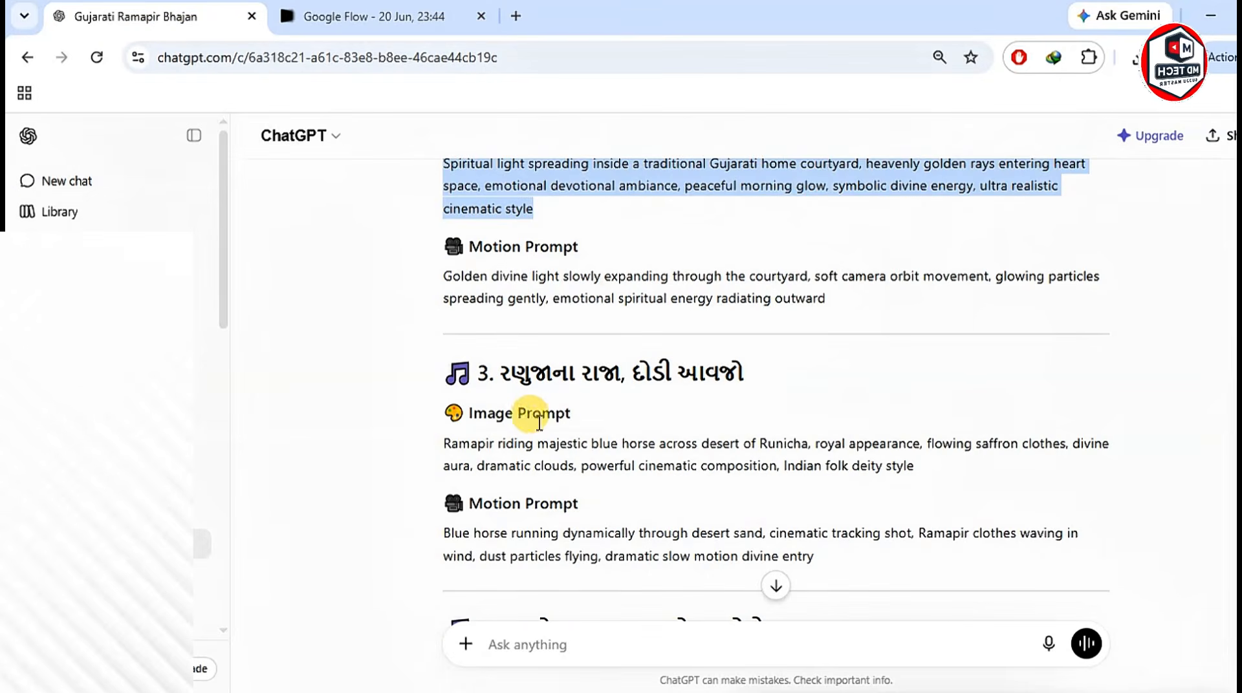
drag(440, 444, 923, 467)
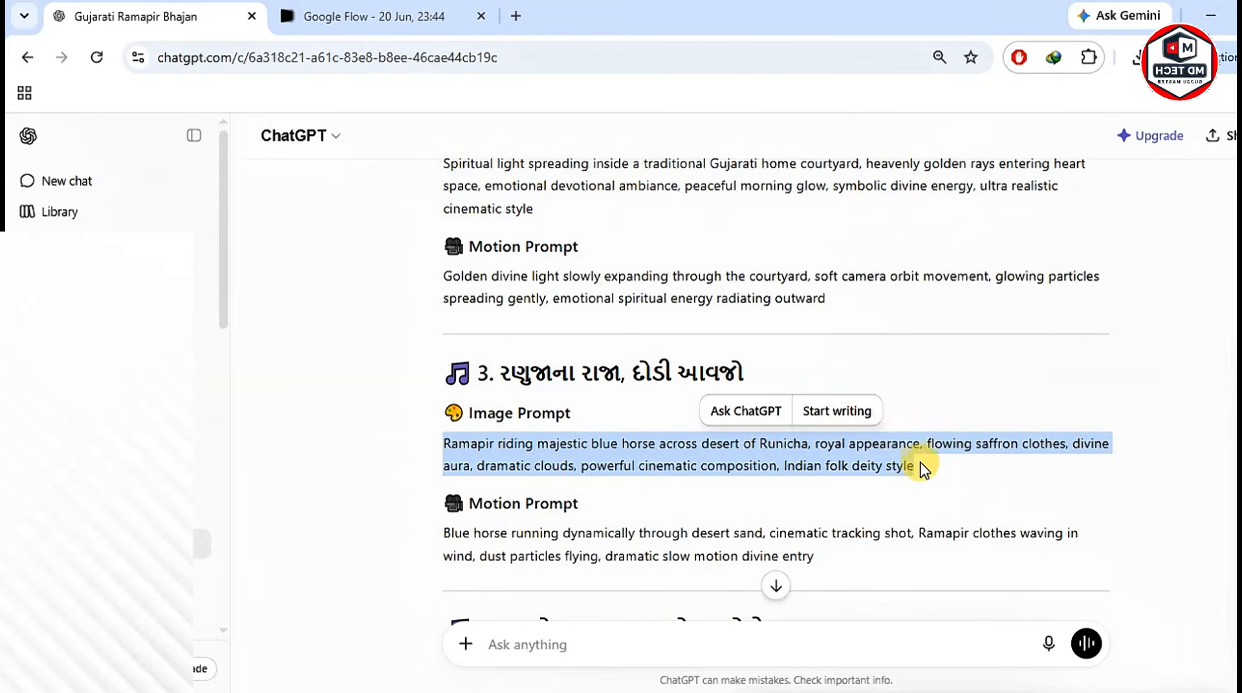
right_click(919, 466)
click(471, 184)
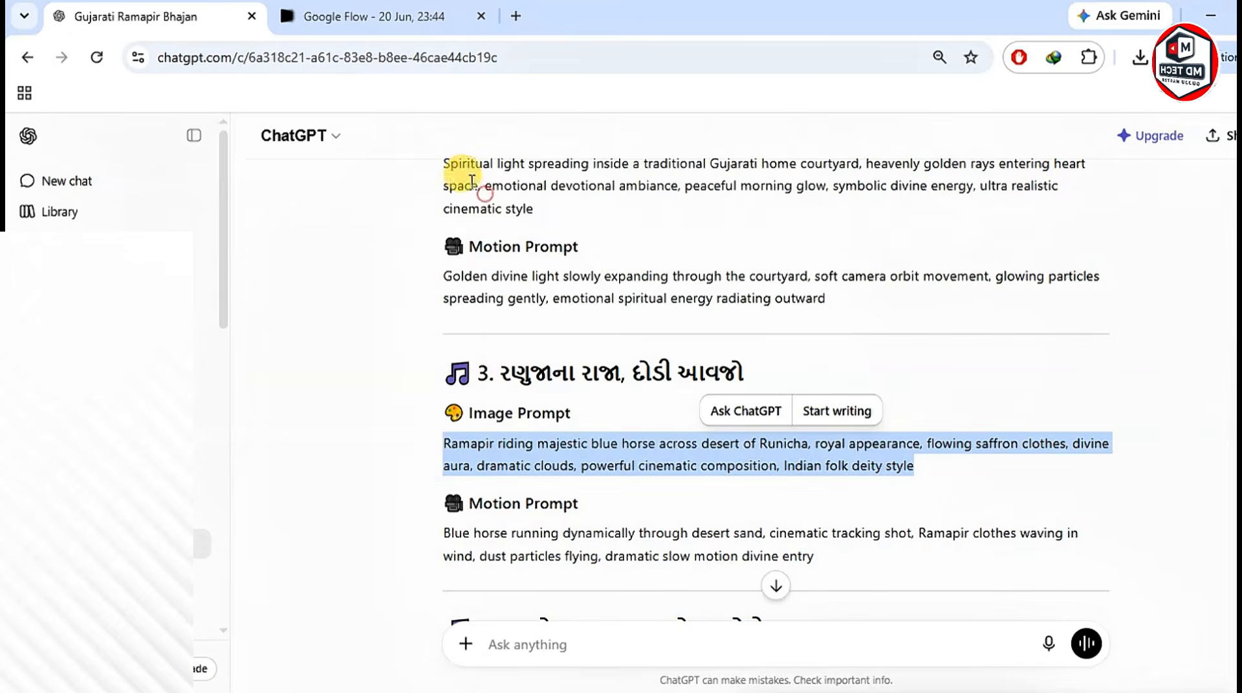
Switch to Google Flow and generate four images from the copied Ramapir blue horse prompt
click(382, 17)
click(495, 621)
right_click(495, 621)
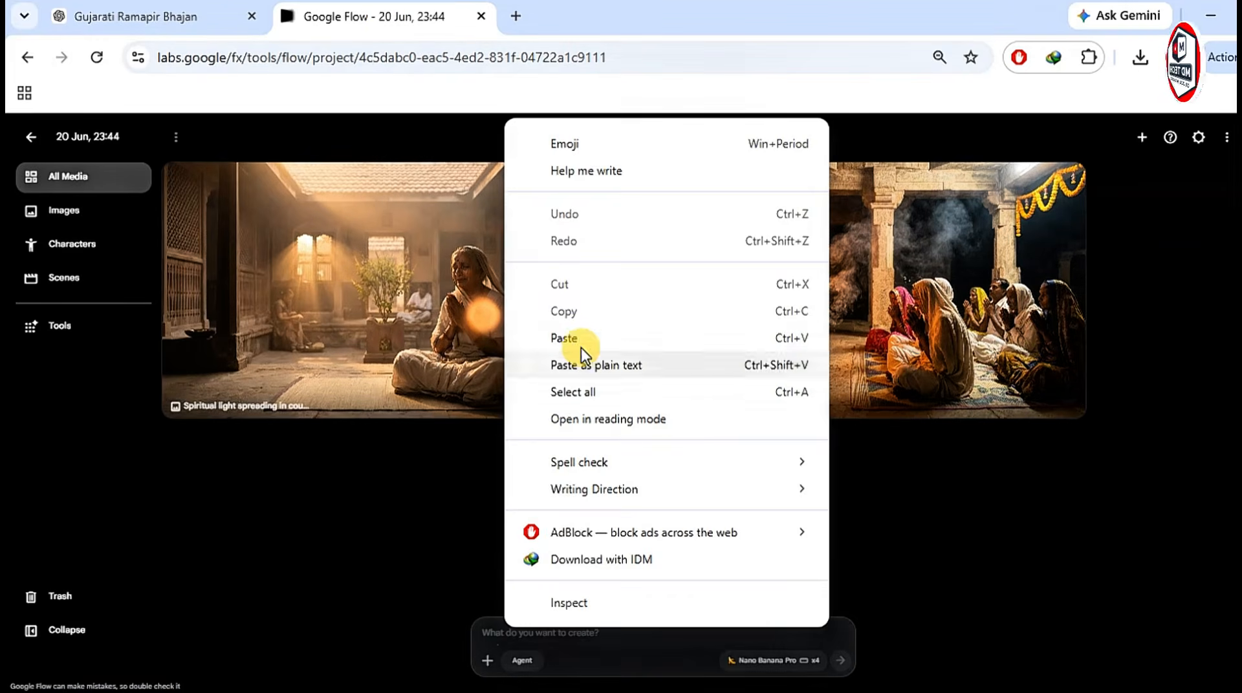
click(581, 349)
click(813, 669)
click(838, 664)
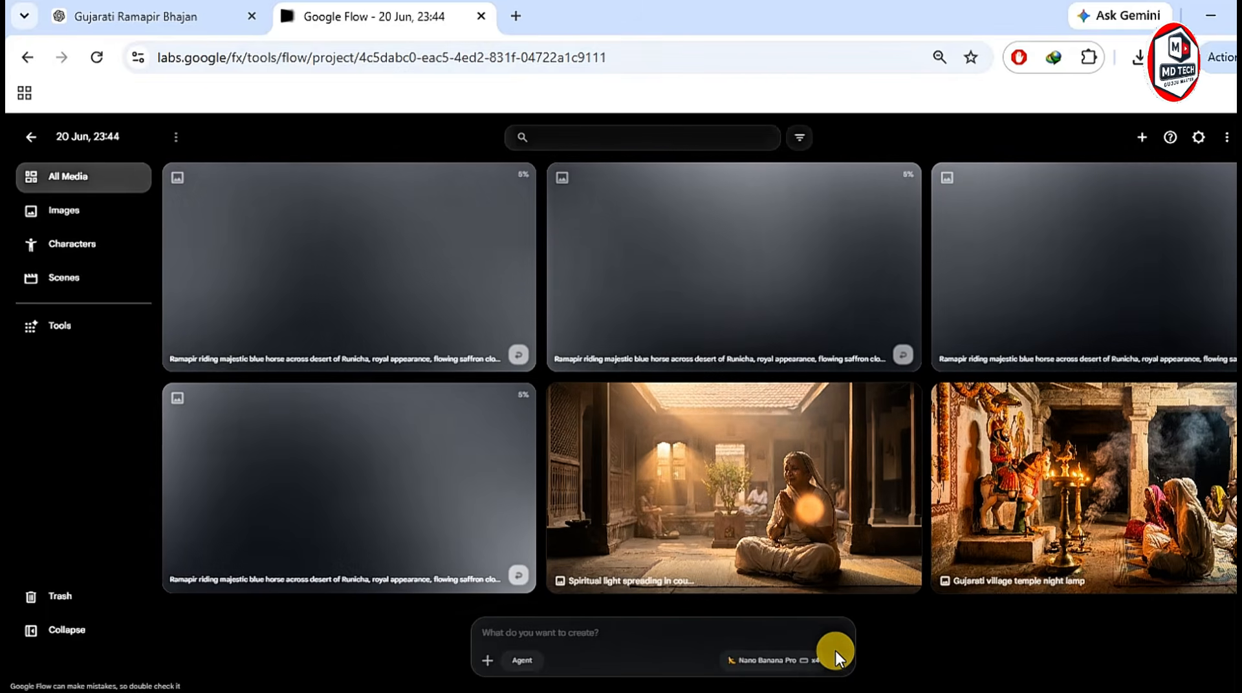
click(147, 15)
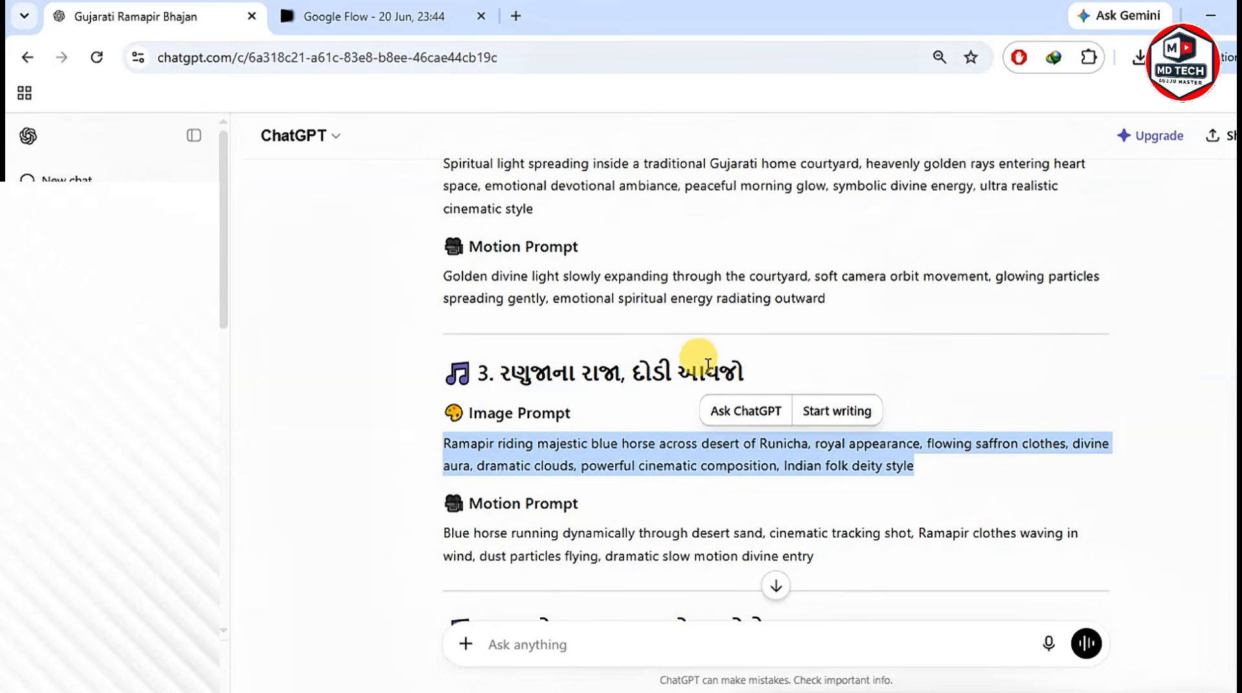
click(402, 14)
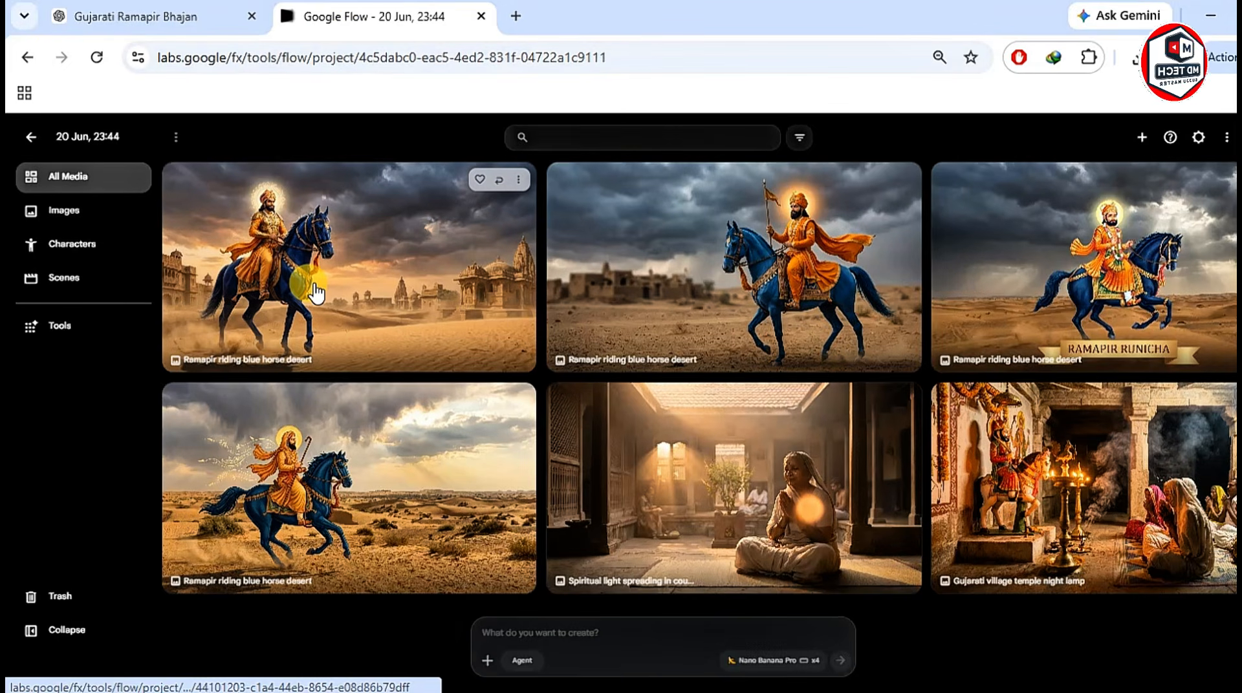
Check the blue horse image with the flag-carrying rider at full size and move the other three blue horse images to trash
click(685, 274)
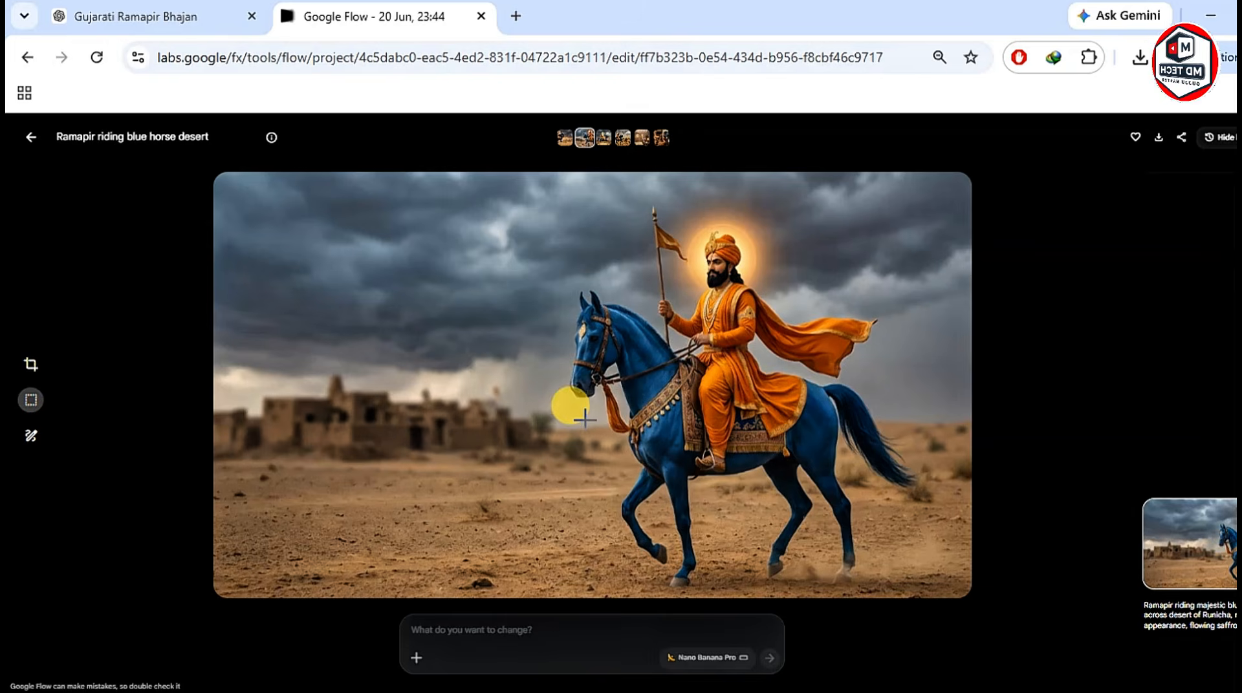
click(29, 138)
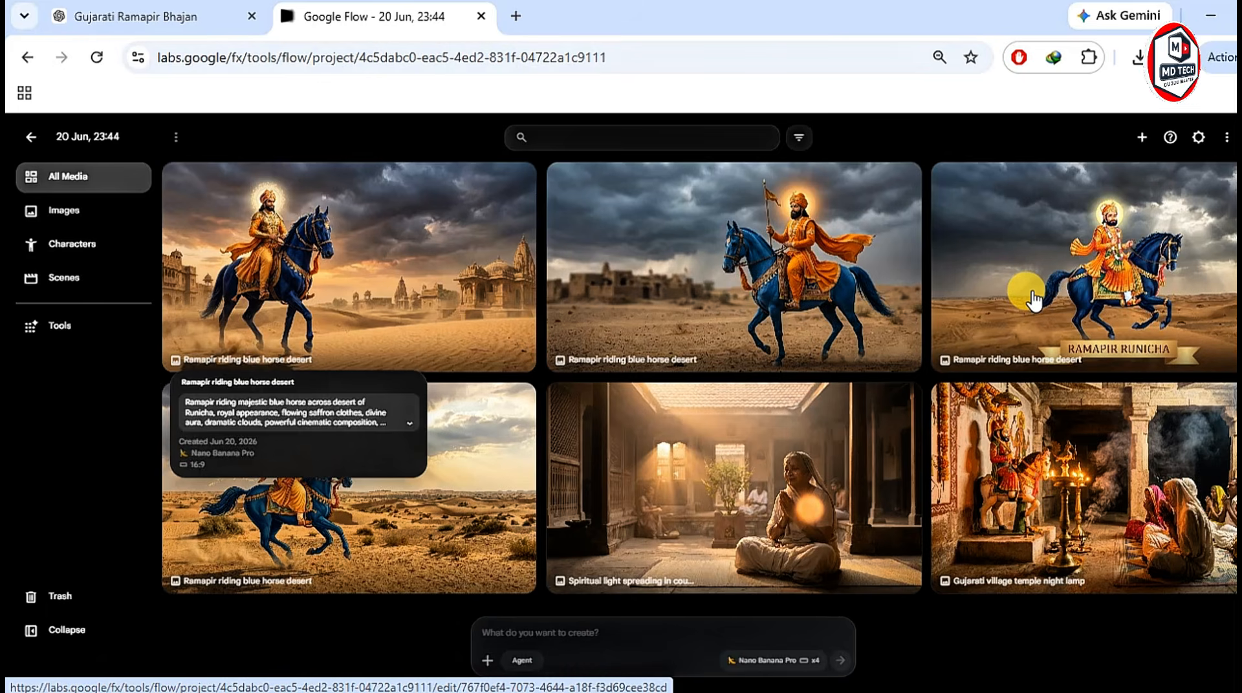
click(1071, 271)
click(477, 255)
click(374, 408)
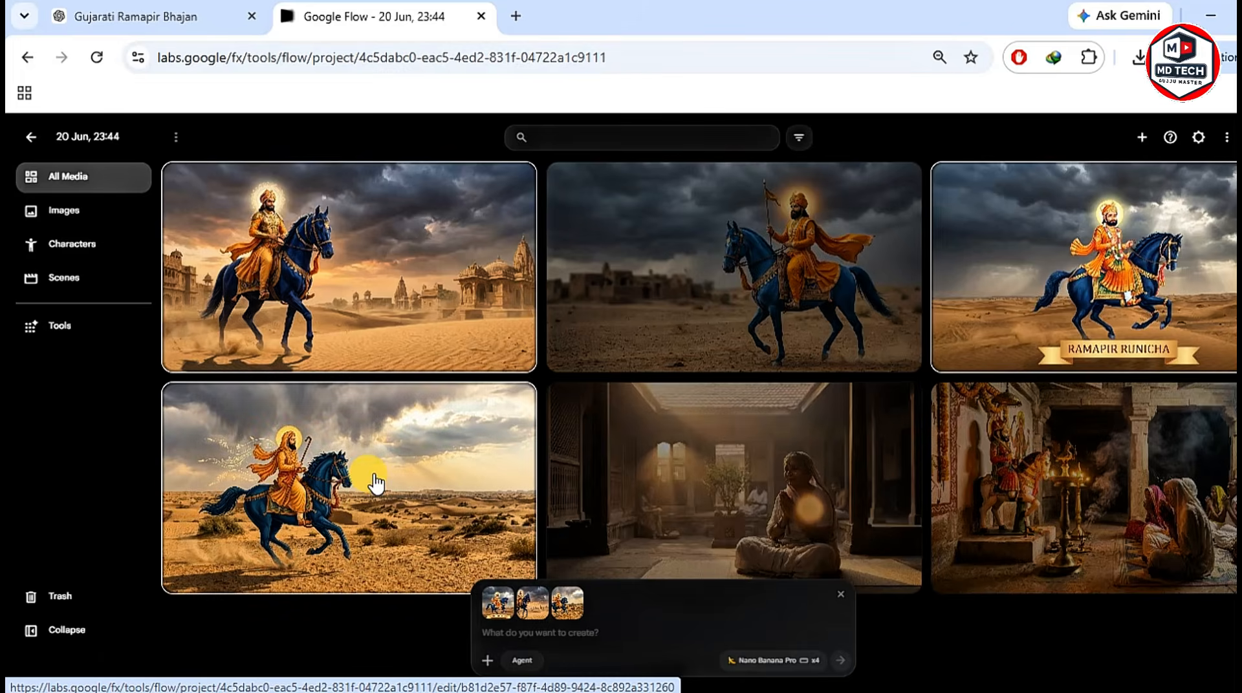
key(Delete)
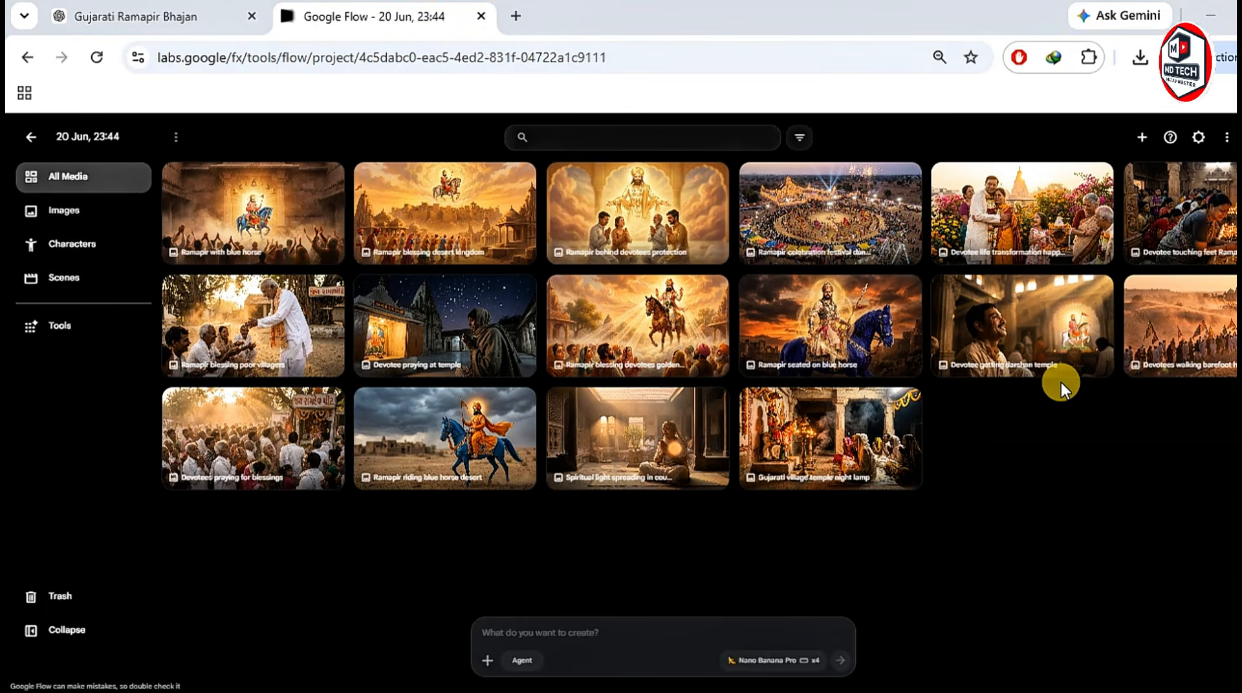
Change the media grid size to M for the full set of kept images
click(1198, 137)
click(1122, 241)
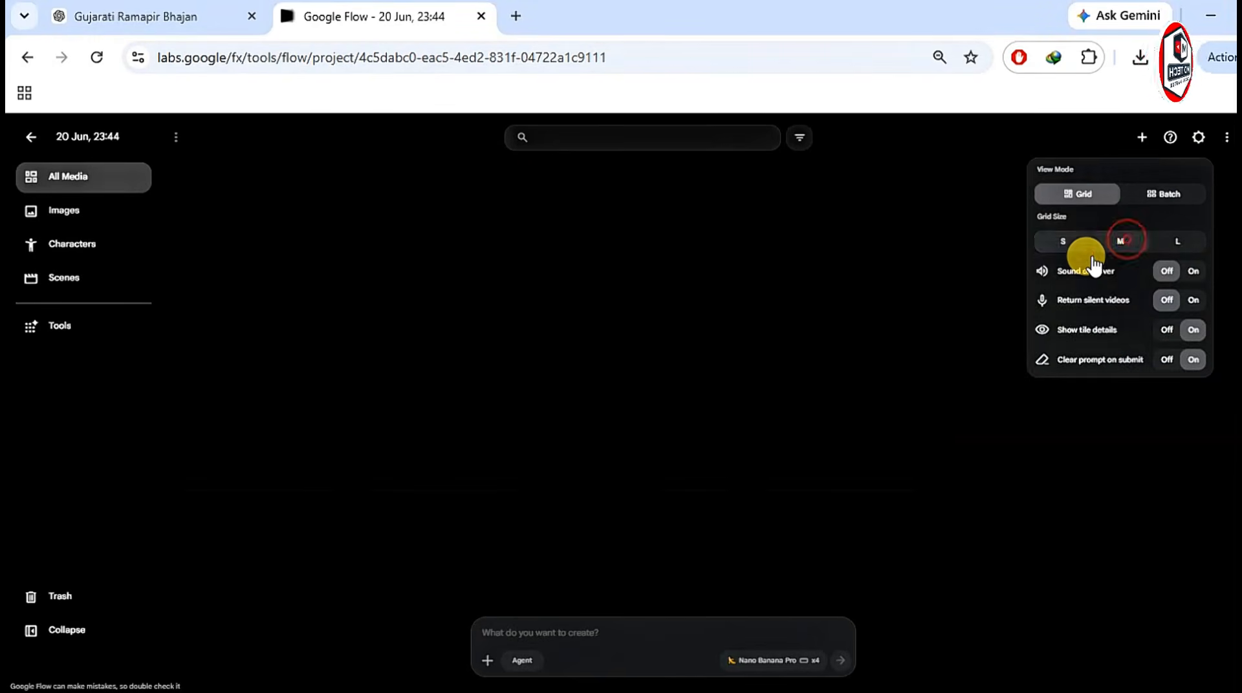
Review the kept Ramapir images one after another at full size and return to the media grid
click(436, 306)
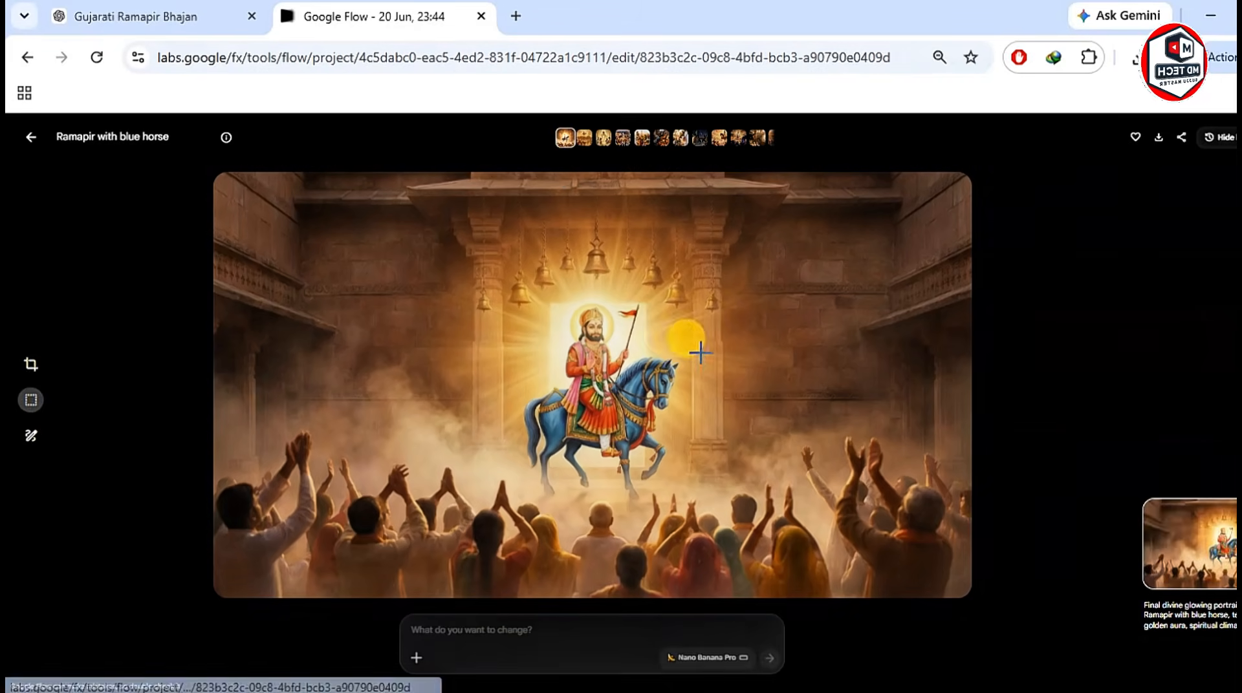
click(584, 142)
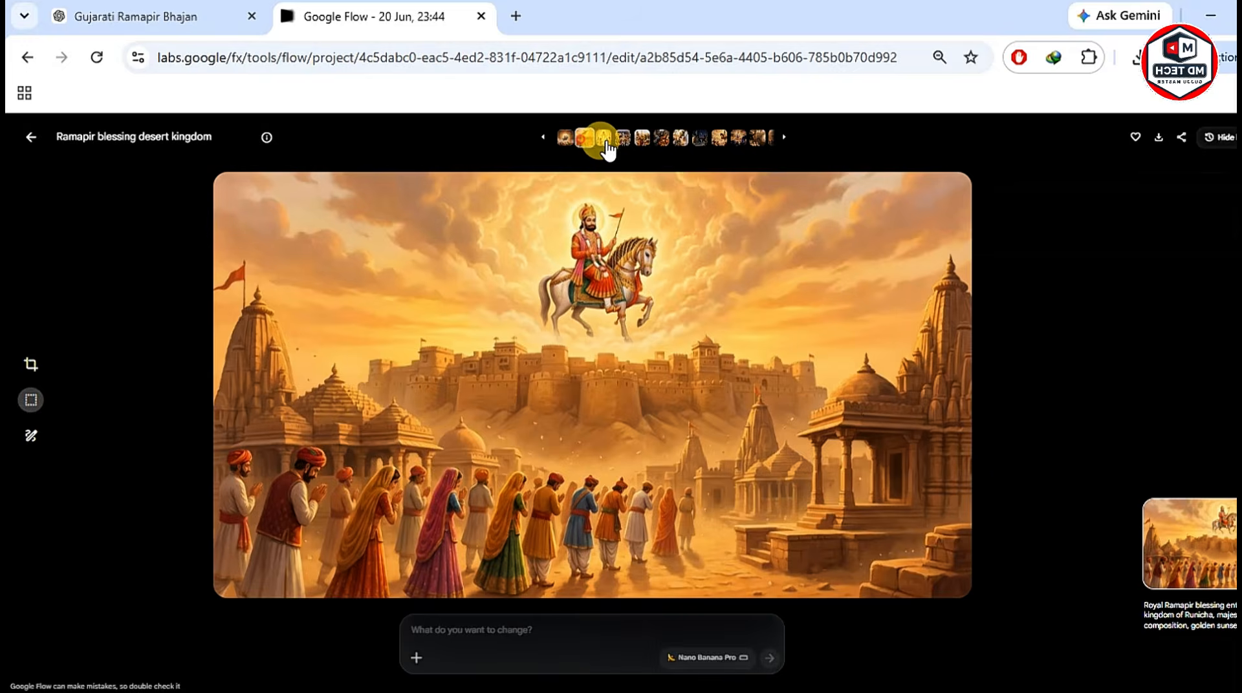
click(605, 142)
click(624, 143)
click(641, 142)
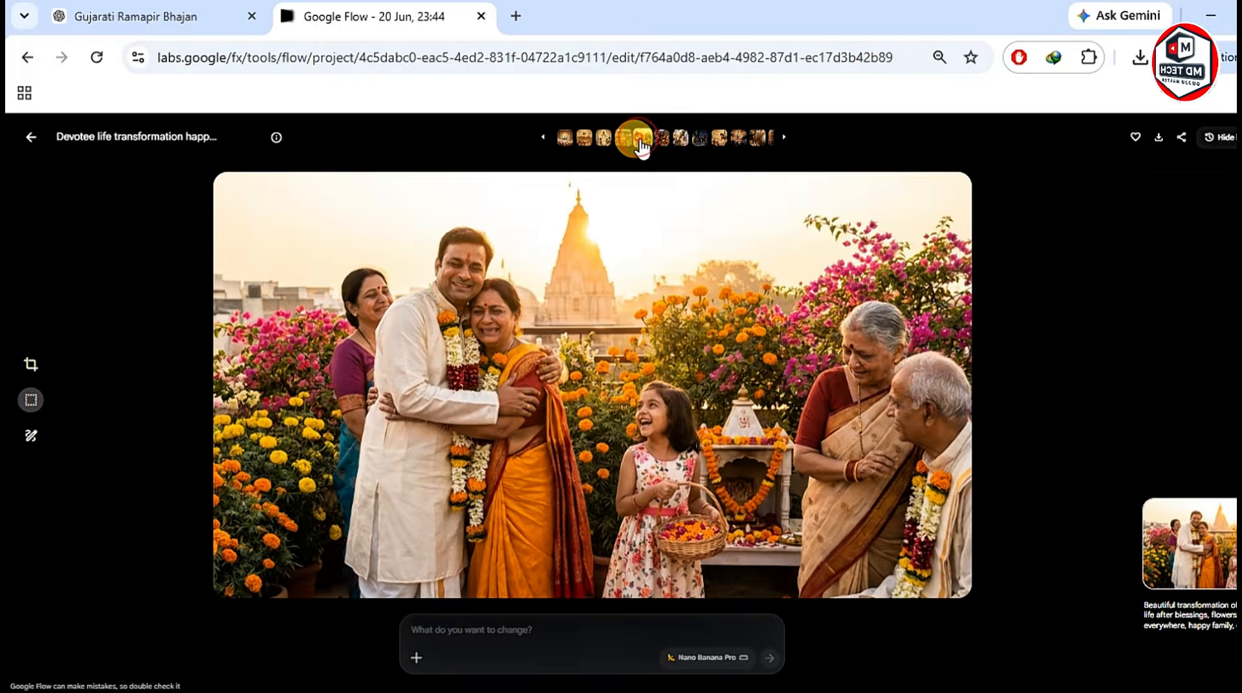
click(673, 139)
click(696, 138)
click(697, 138)
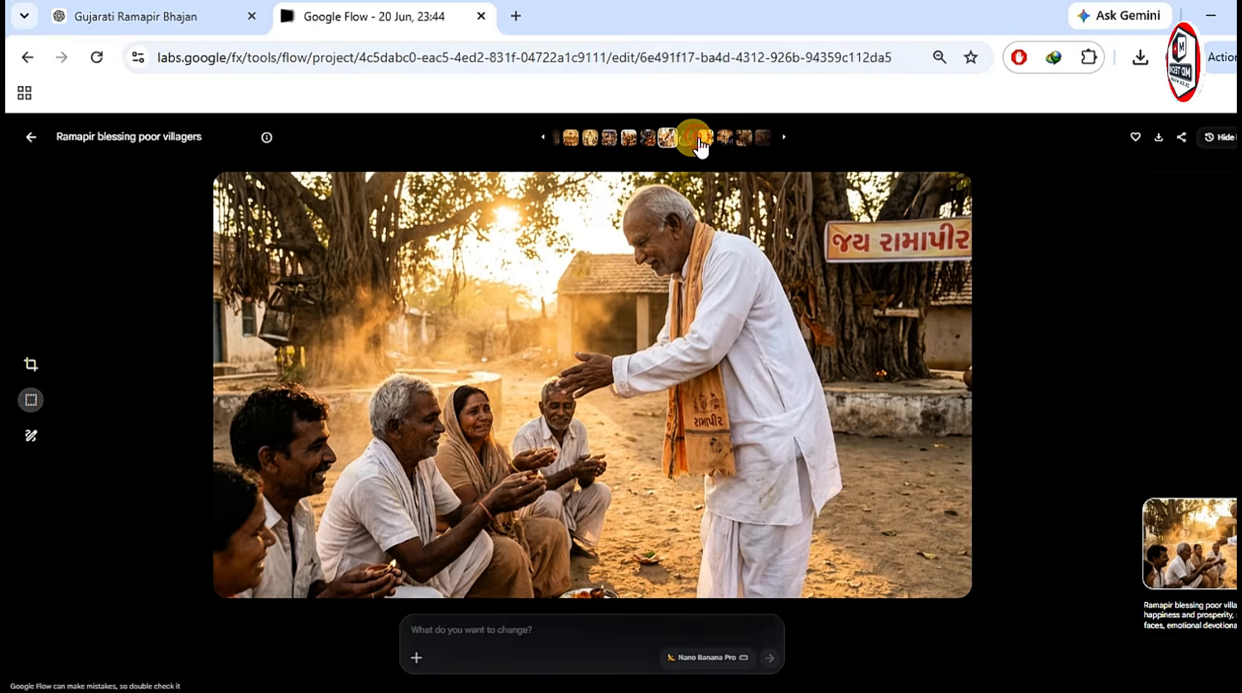
click(704, 145)
click(704, 141)
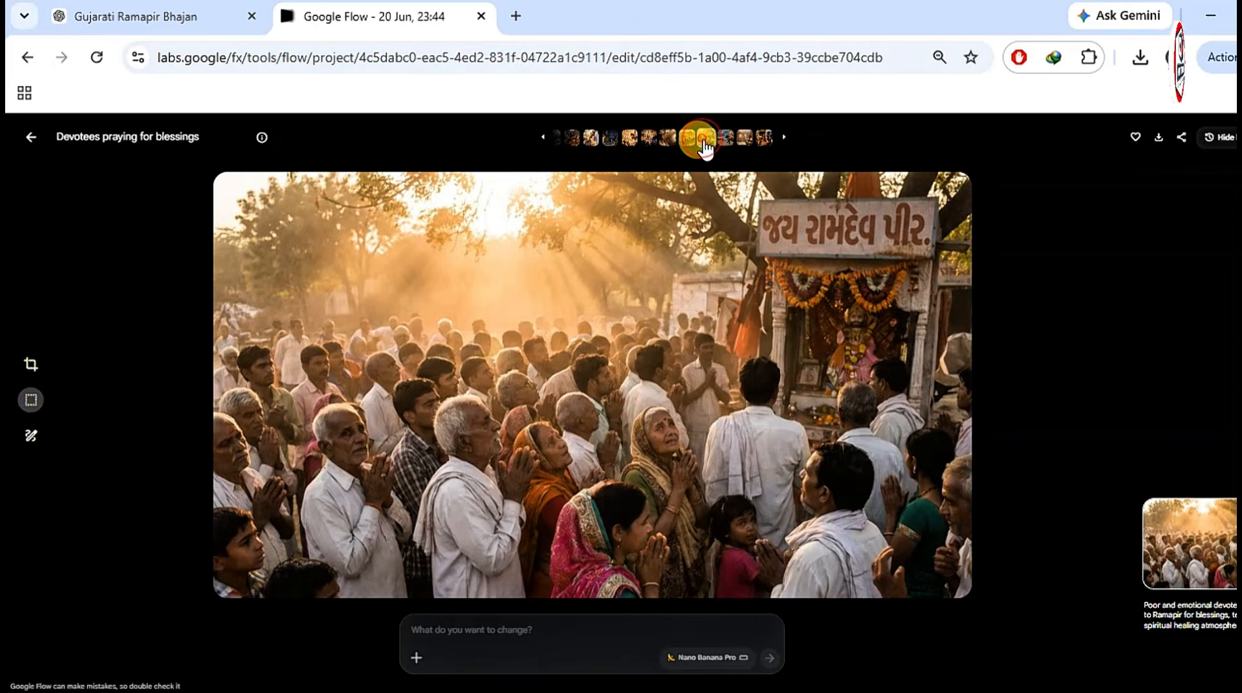
click(711, 142)
click(725, 140)
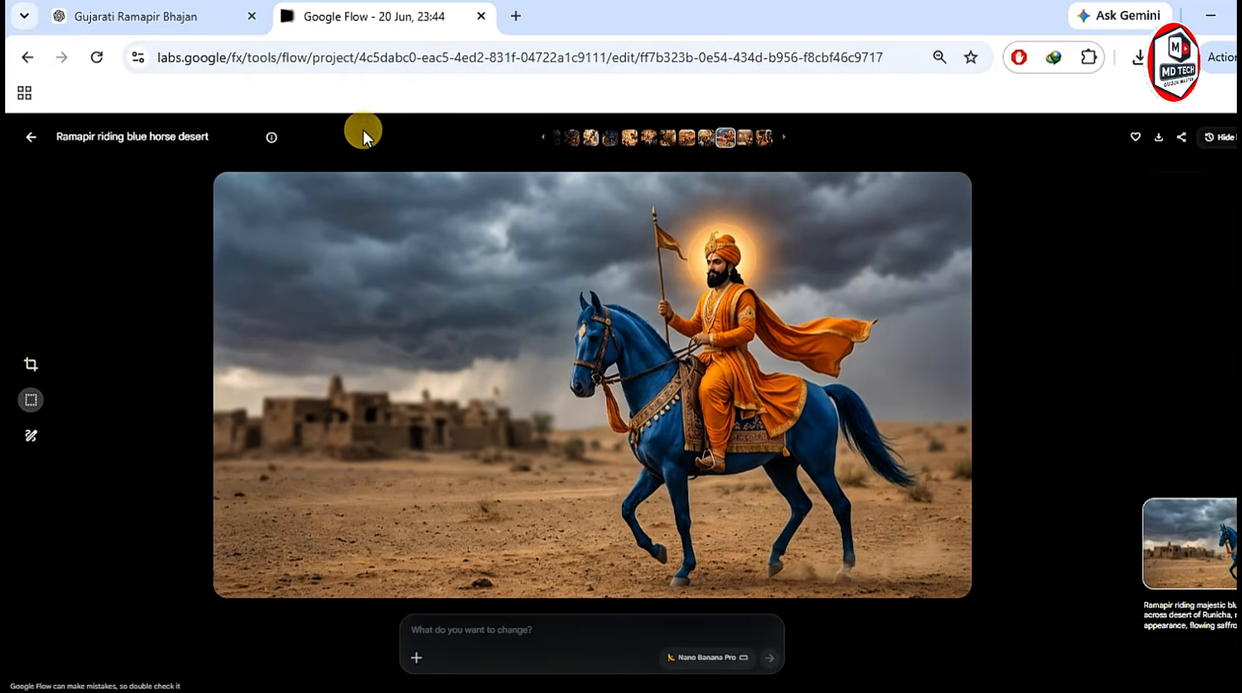
click(30, 137)
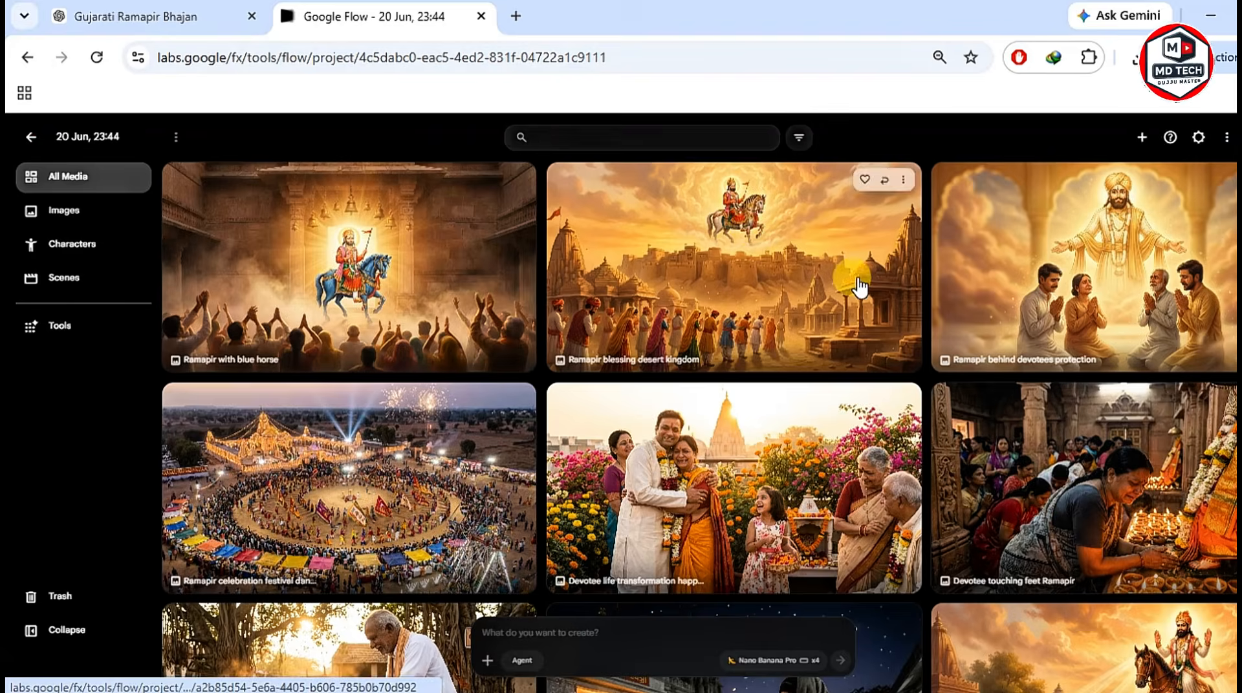
Download the whole Flow project with all the kept images
scroll(861, 288, down, 5)
scroll(862, 287, up, 5)
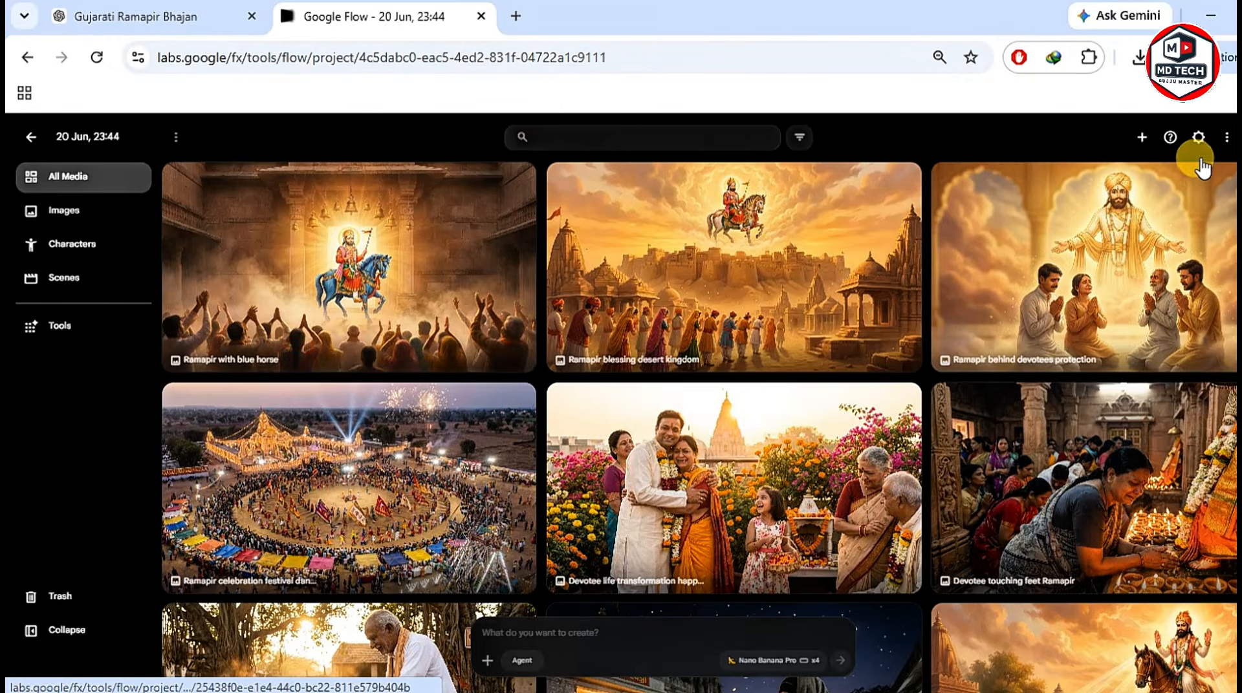
click(1225, 138)
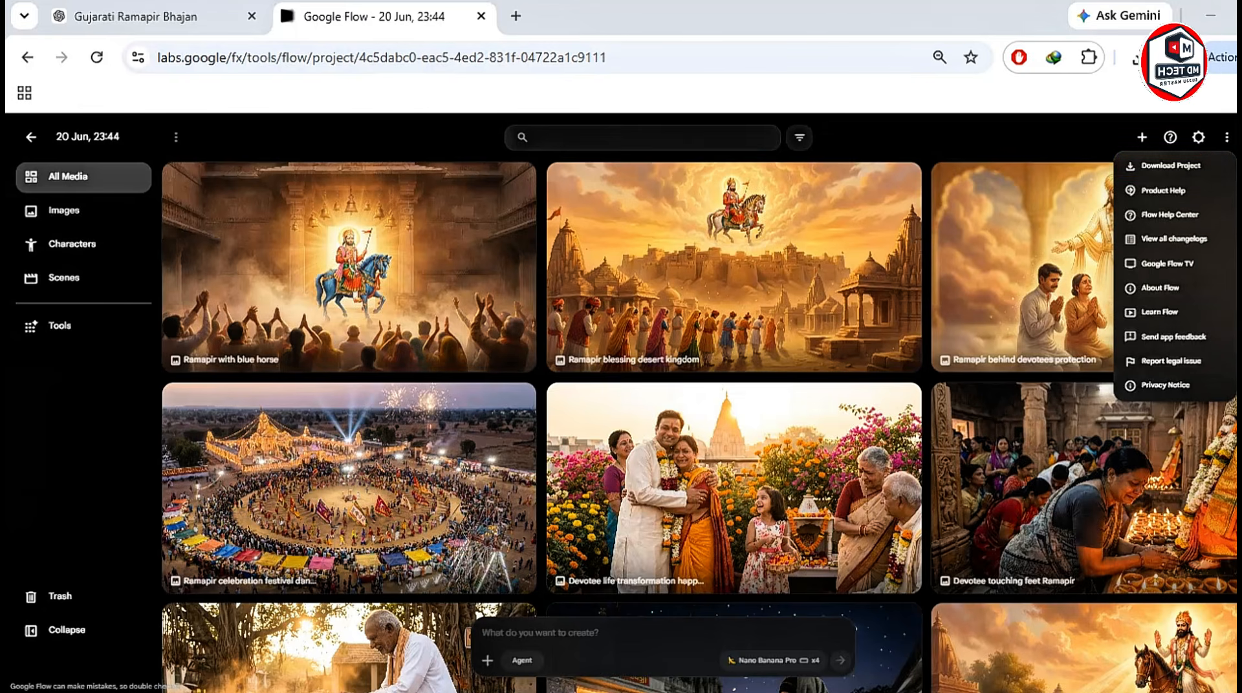
click(1174, 167)
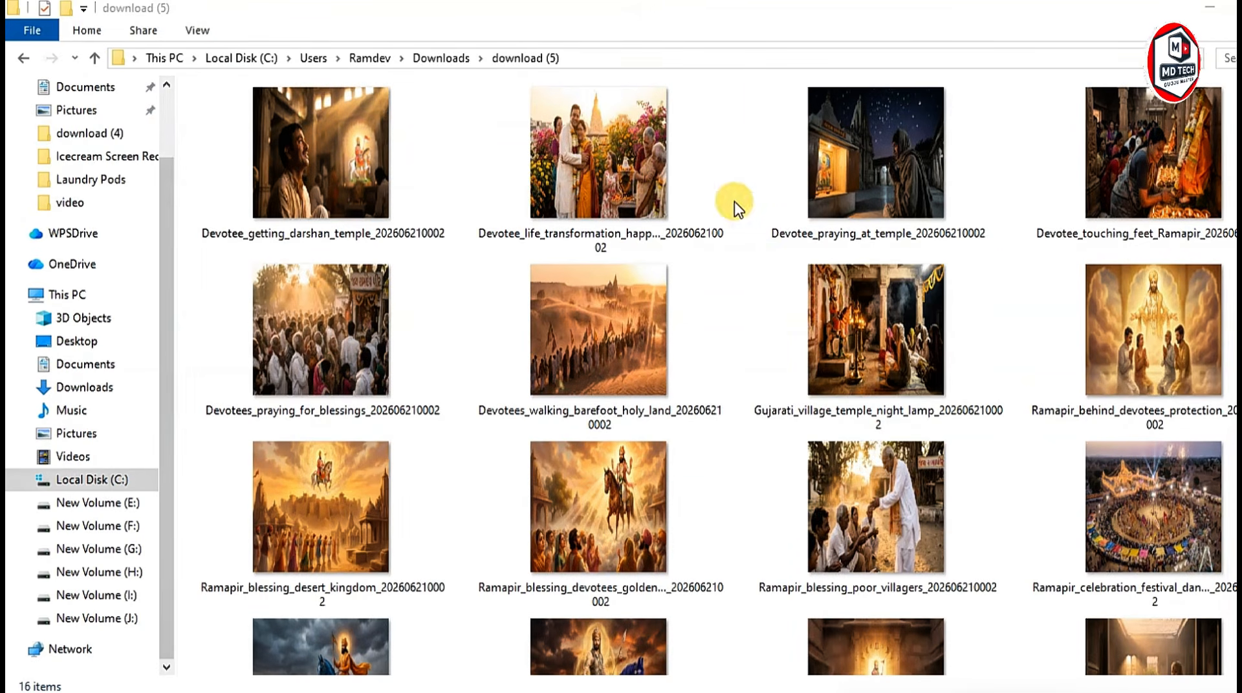
Switch to File Explorer and check the downloaded images and their numbered order in the download (5) folder
scroll(753, 239, down, 2)
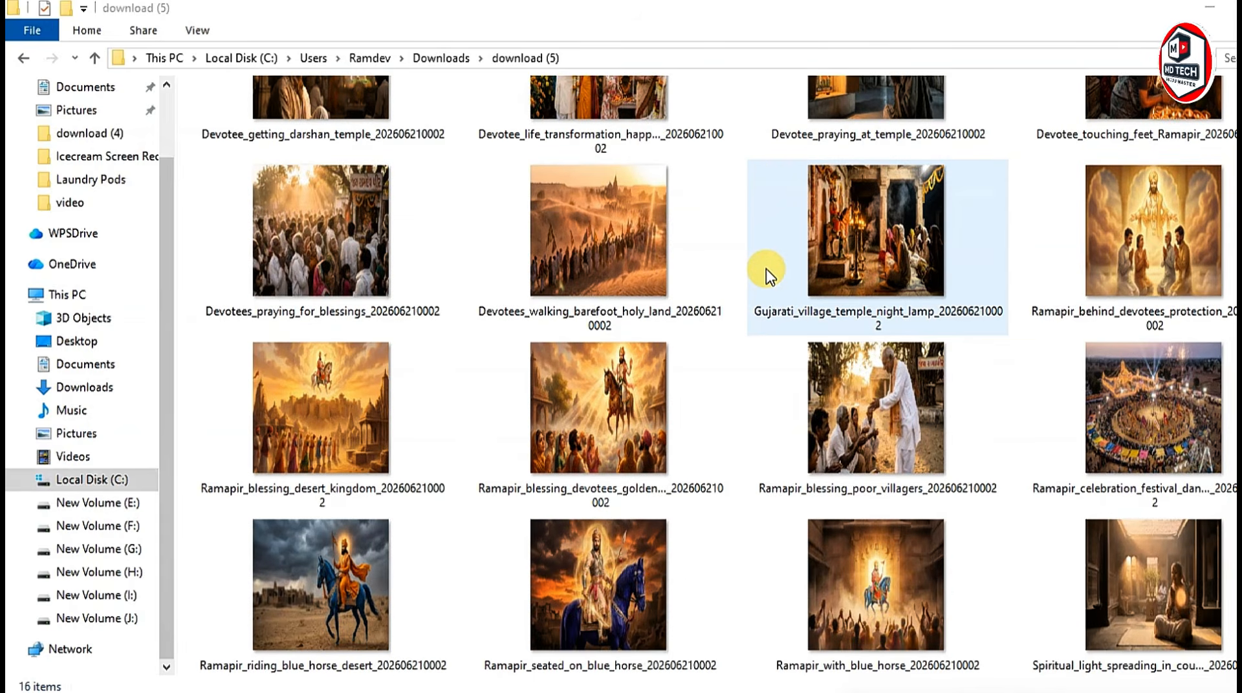
scroll(768, 276, up, 2)
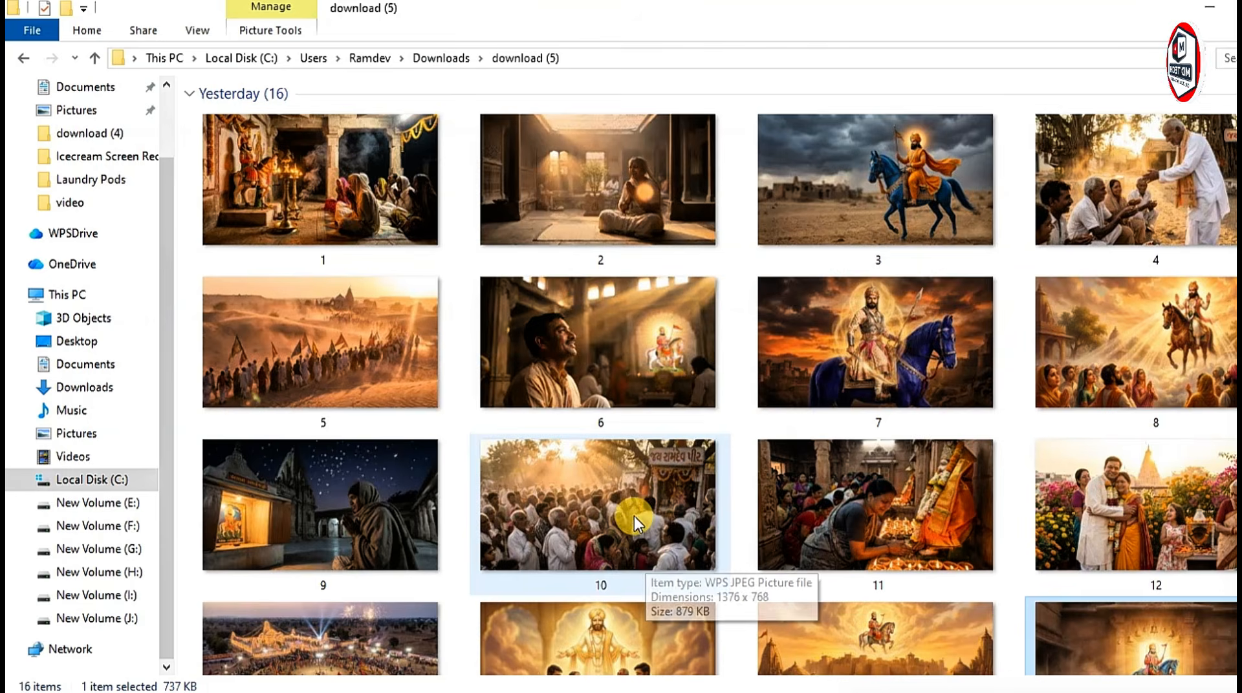
scroll(701, 386, down, 1)
scroll(700, 380, up, 1)
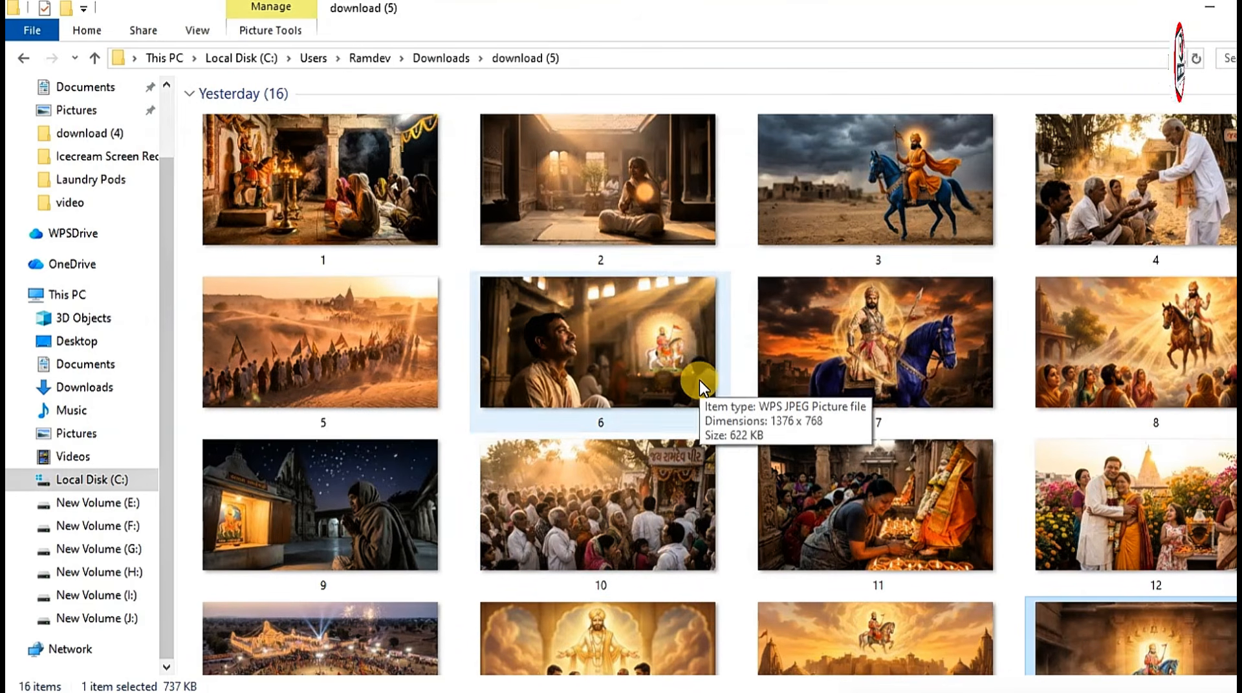
click(361, 218)
click(547, 212)
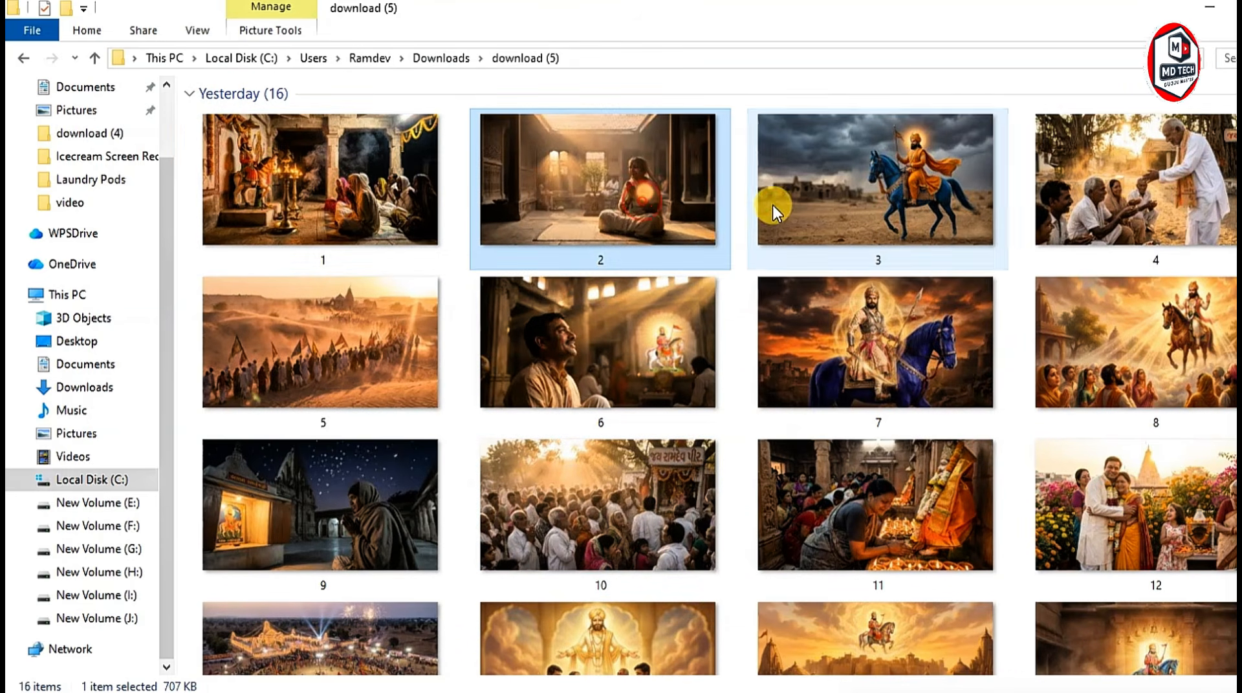
click(777, 203)
click(1039, 196)
scroll(996, 291, down, 1)
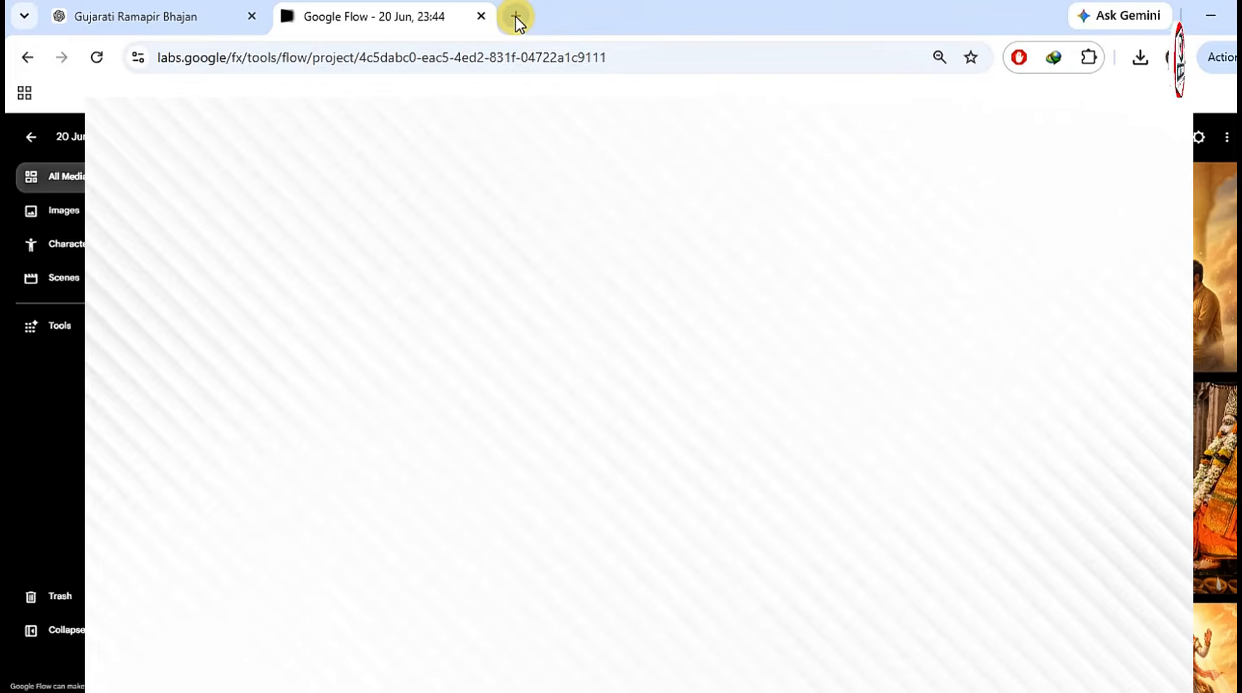
Switch to the browser, search for "meta ai" in a new tab and open the Meta AI site
click(516, 17)
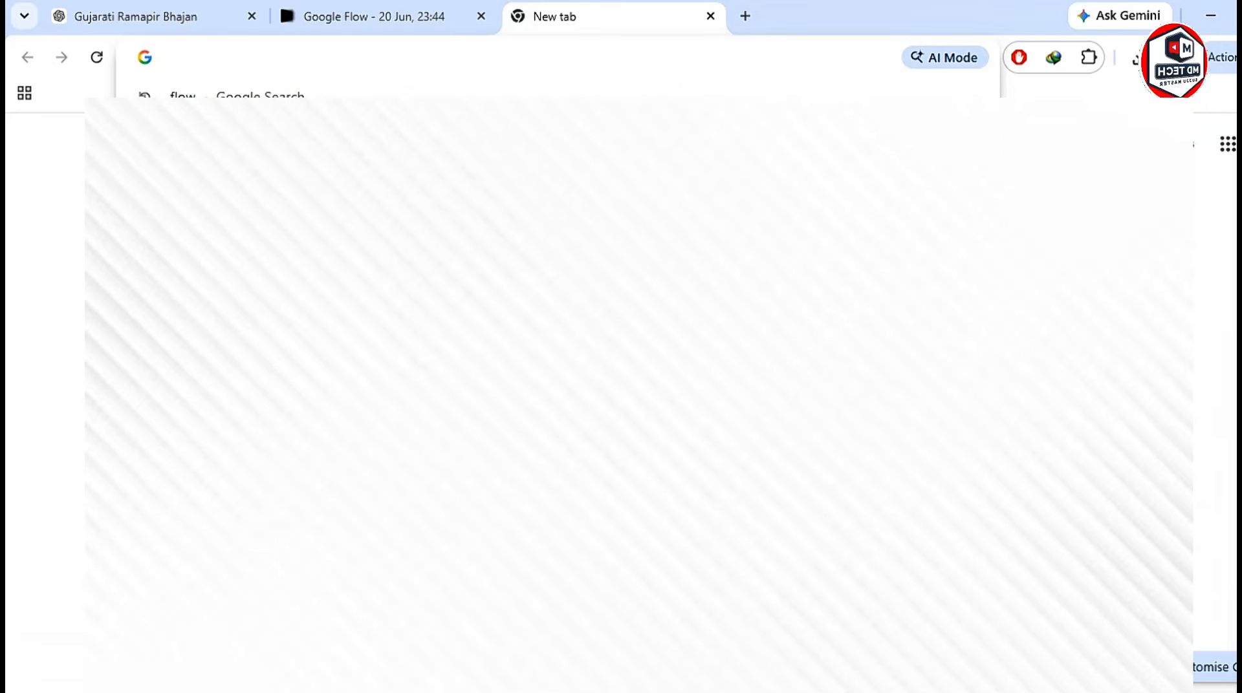
text(meta ai)
key(Return)
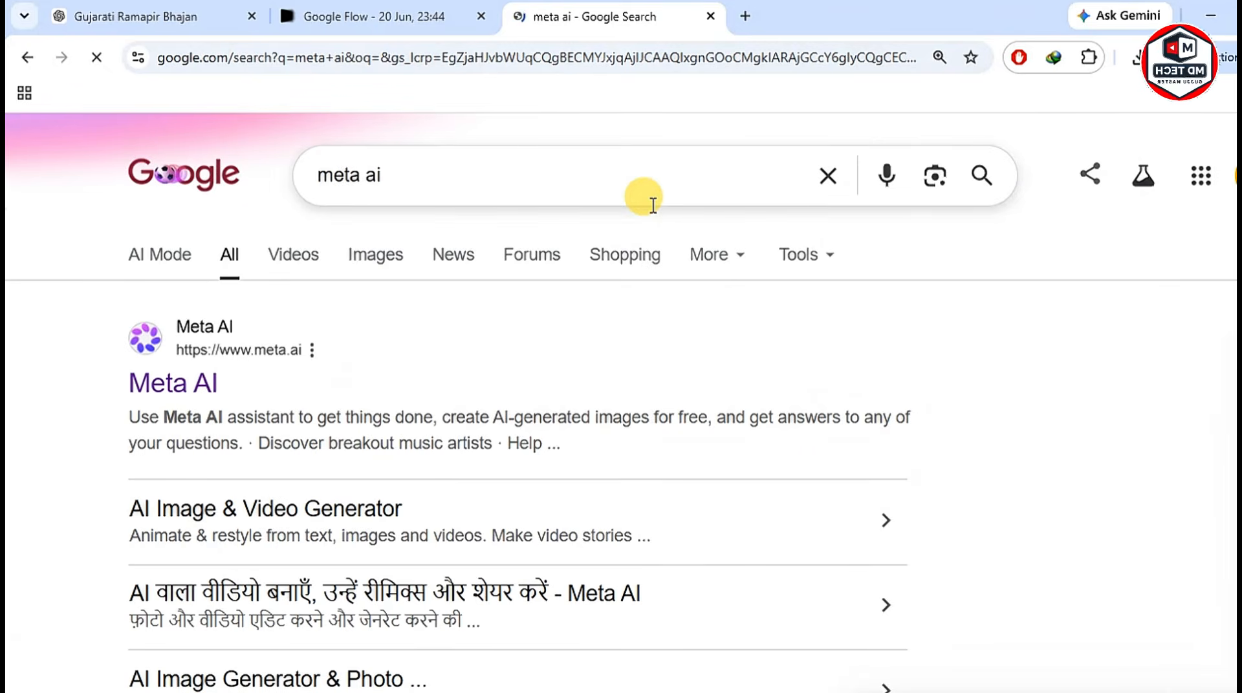
click(203, 362)
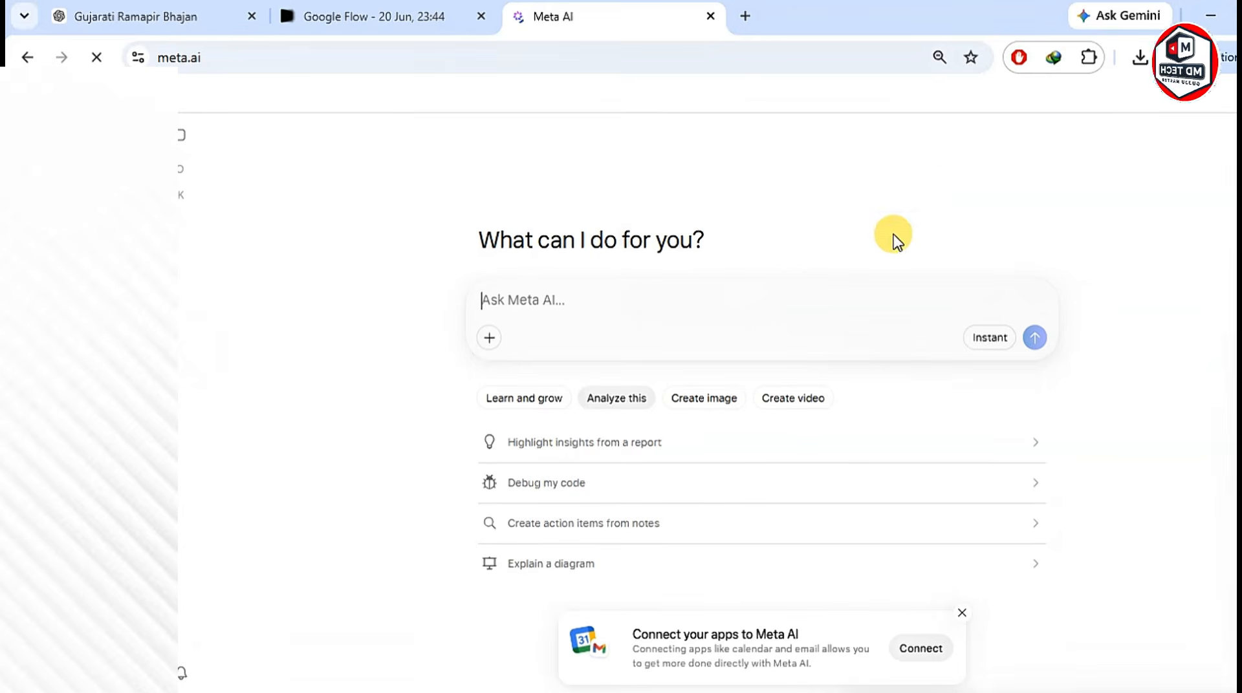
Open the Meta Automation extension on Meta AI and choose the Frame to Video mode
click(1089, 58)
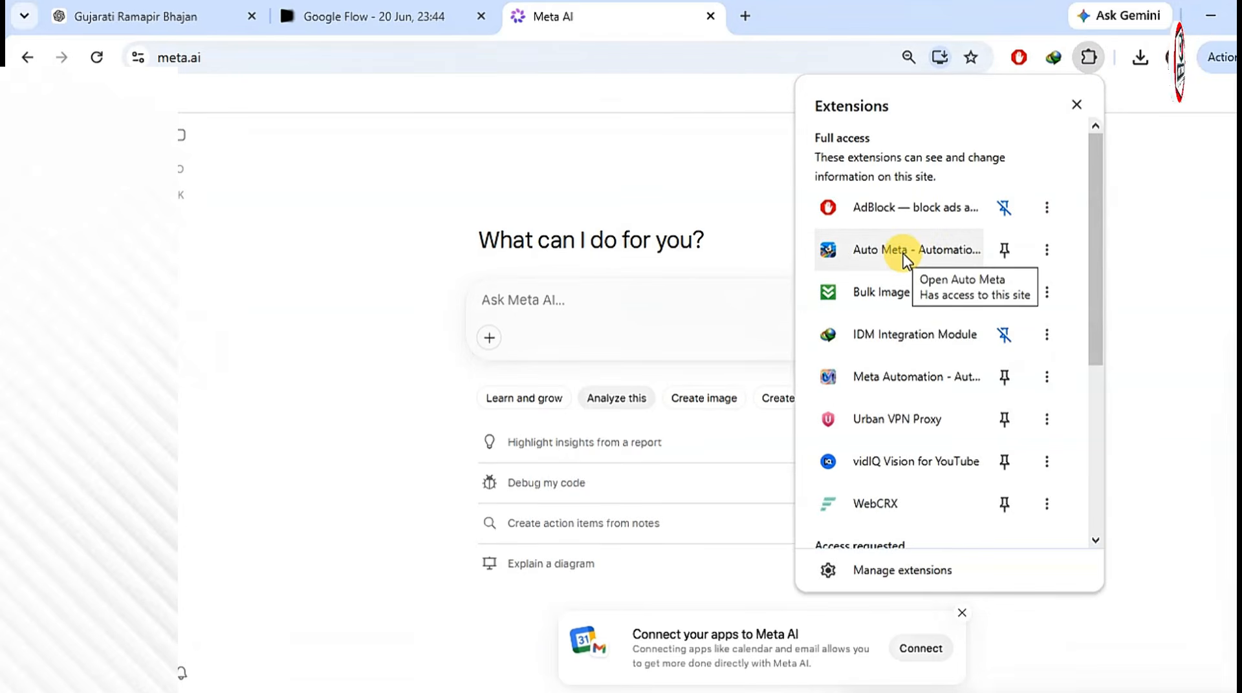
click(896, 380)
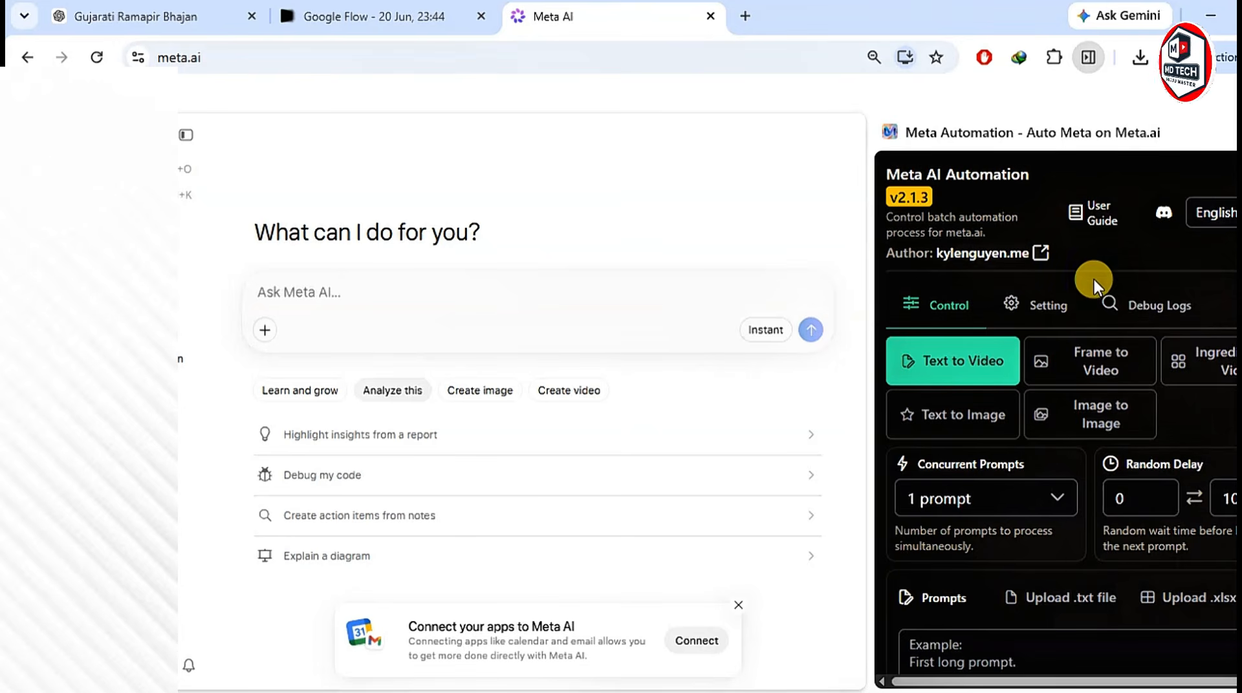
scroll(1093, 279, down, 2)
scroll(1068, 272, up, 2)
scroll(1065, 285, down, 2)
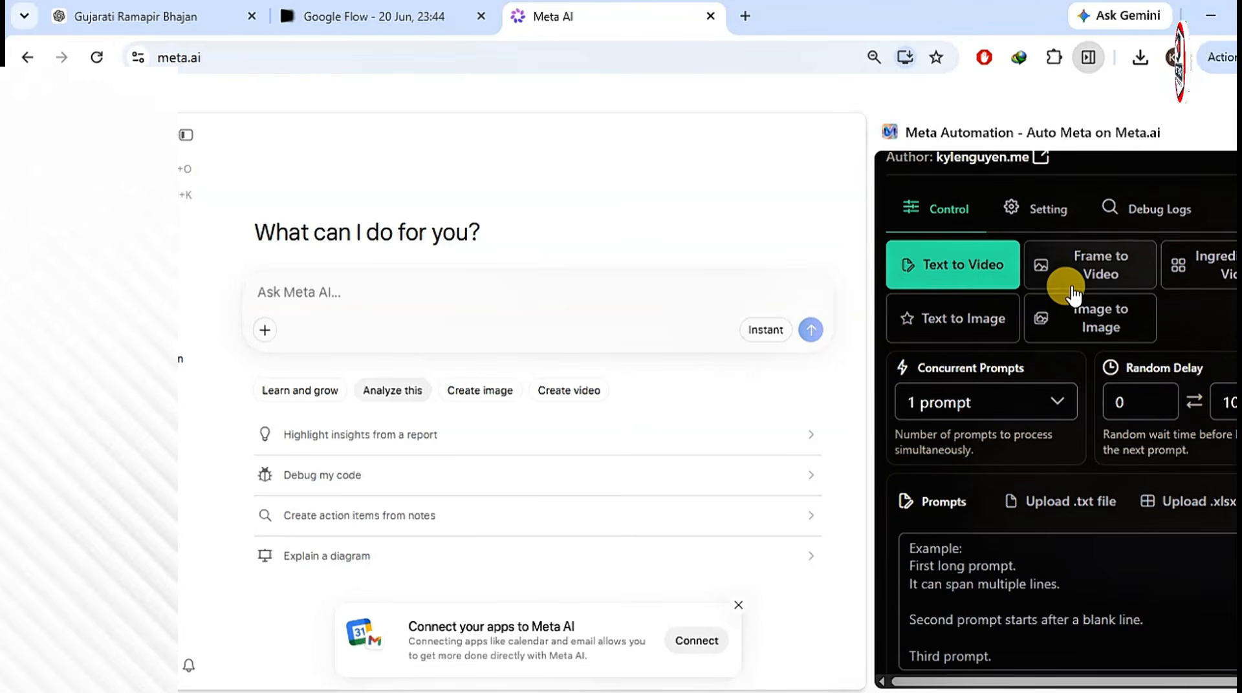
click(1116, 278)
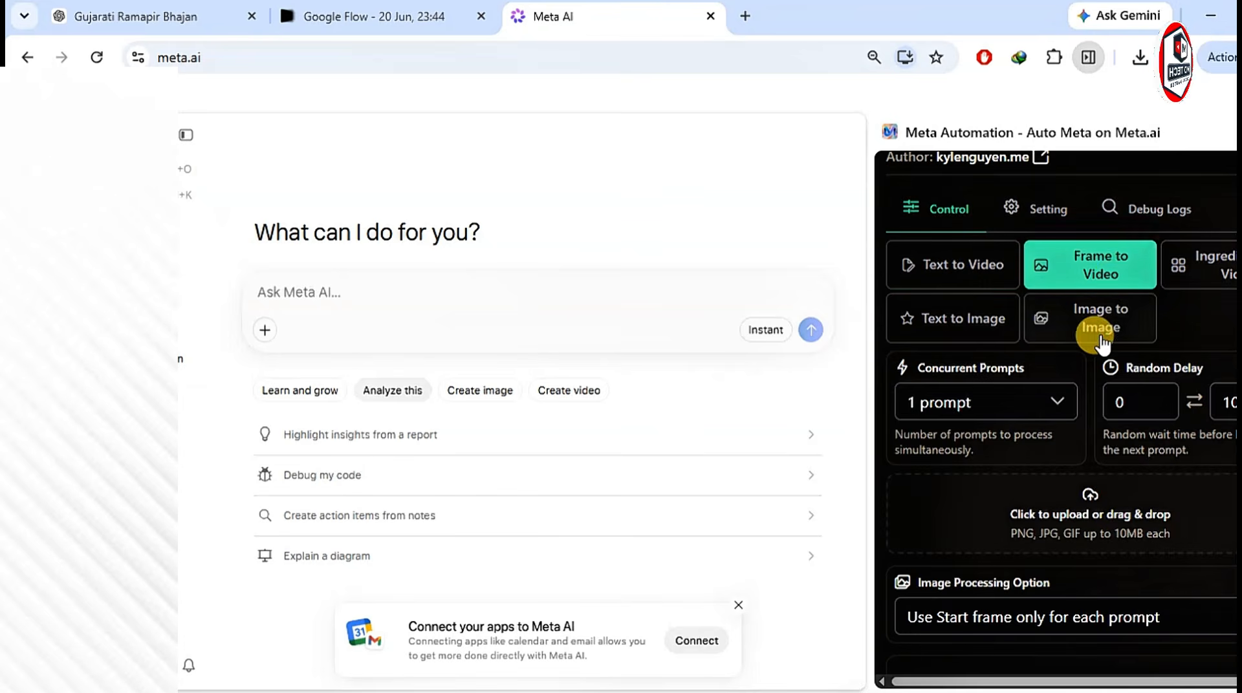
Upload images 1 to 16 from the download (5) folder to the Meta Automation extension
scroll(1093, 350, down, 3)
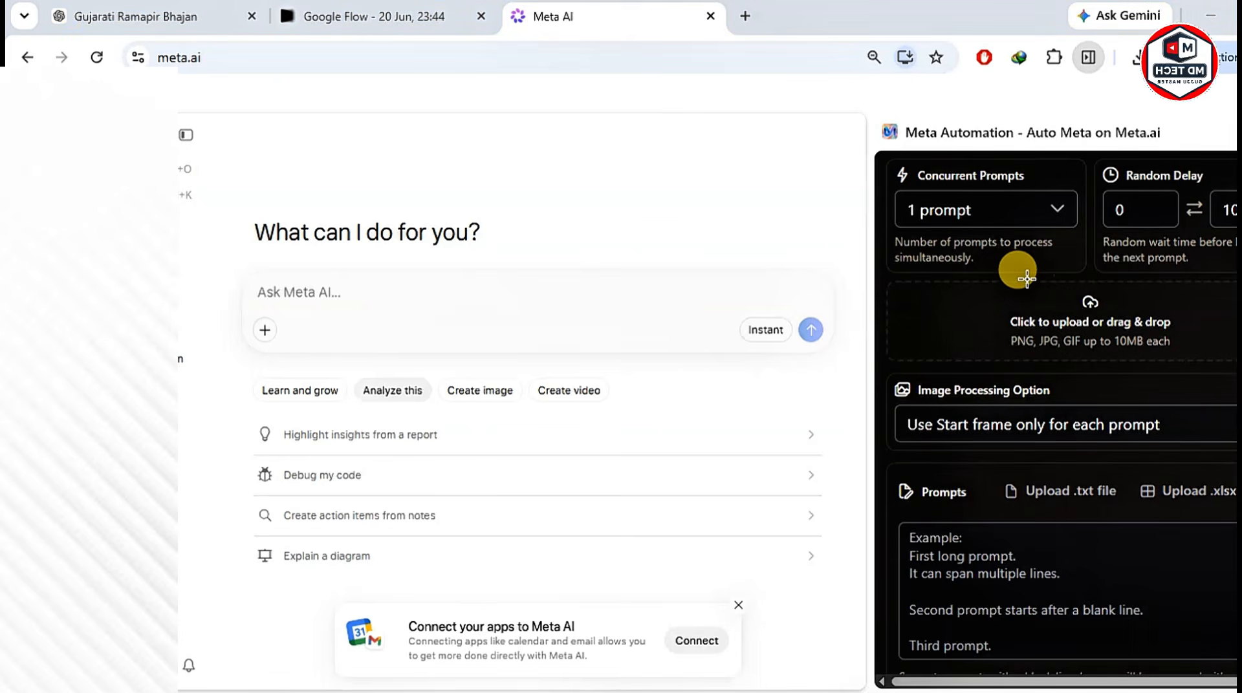
mouse_move(937, 290)
mouse_down()
mouse_move(1104, 345)
mouse_move(1186, 355)
mouse_up()
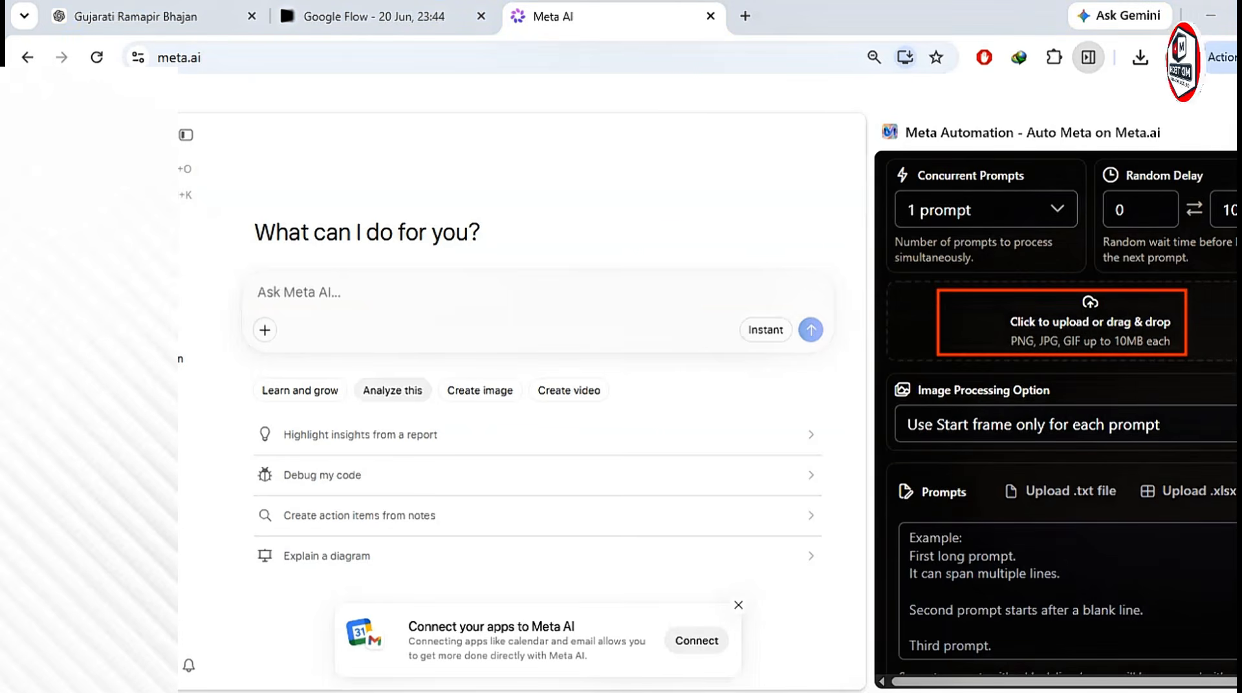
key(Escape)
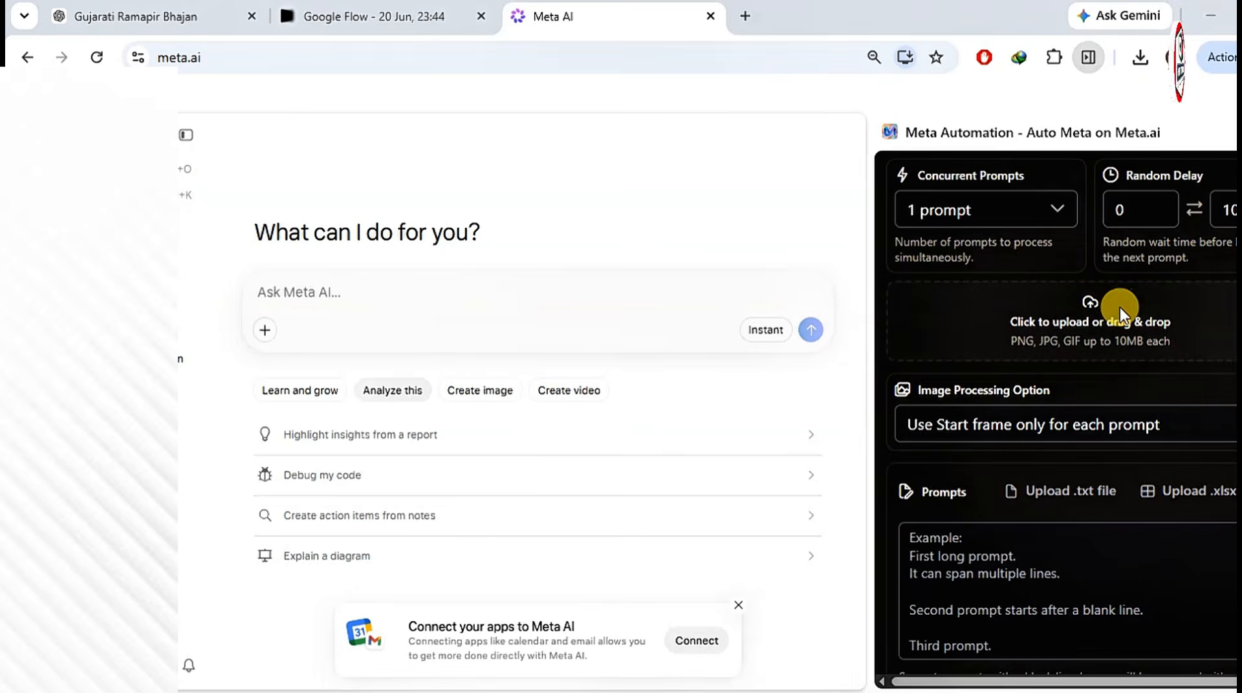
click(1120, 308)
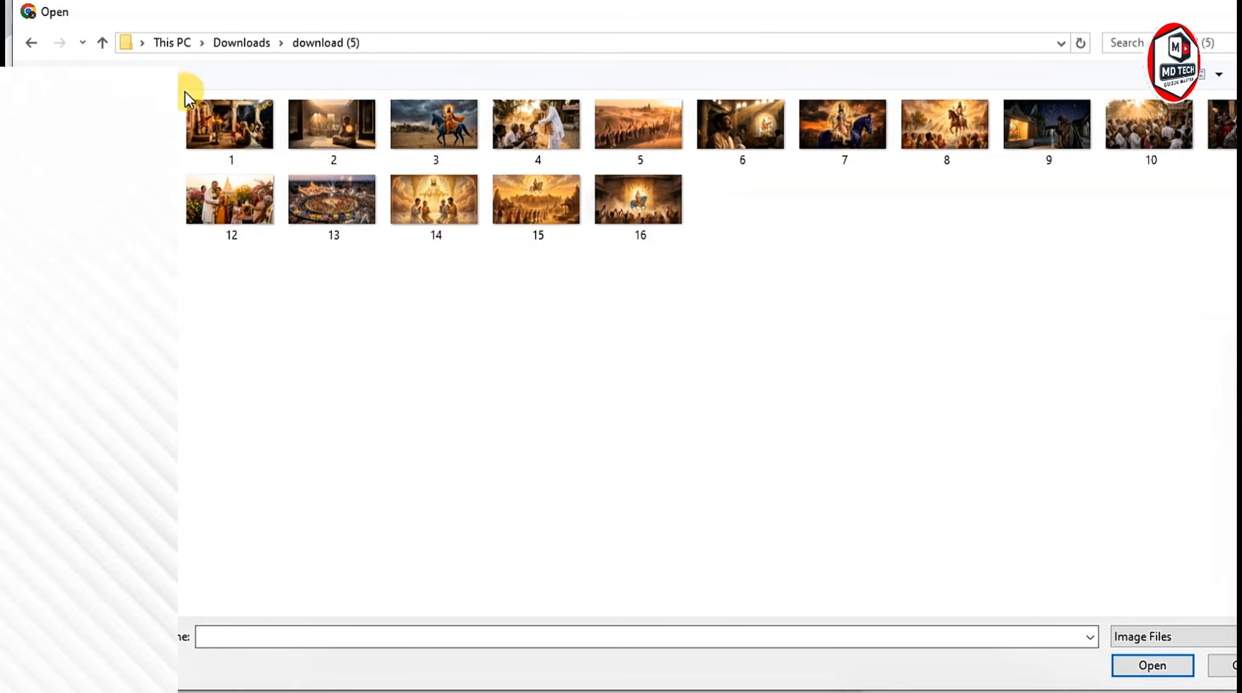
drag(185, 94, 1237, 245)
click(1151, 664)
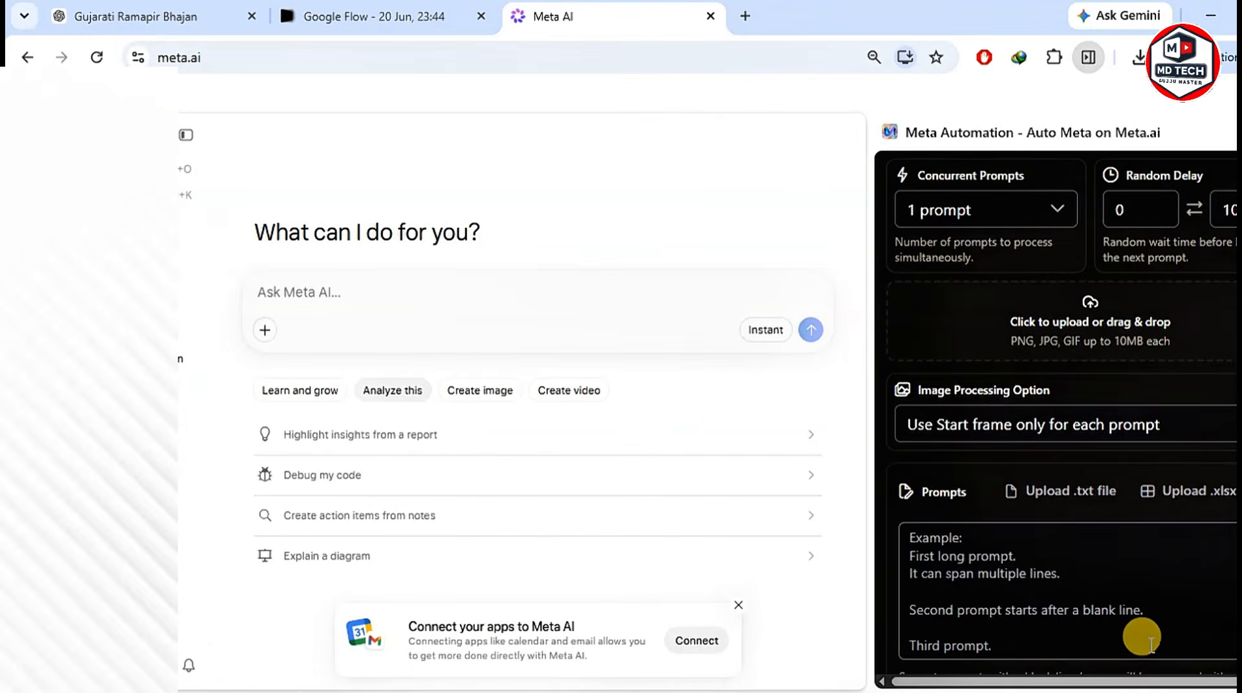
Examine the order of the uploaded images and the prompt, output and save folder settings in Meta Automation
scroll(1100, 268, down, 2)
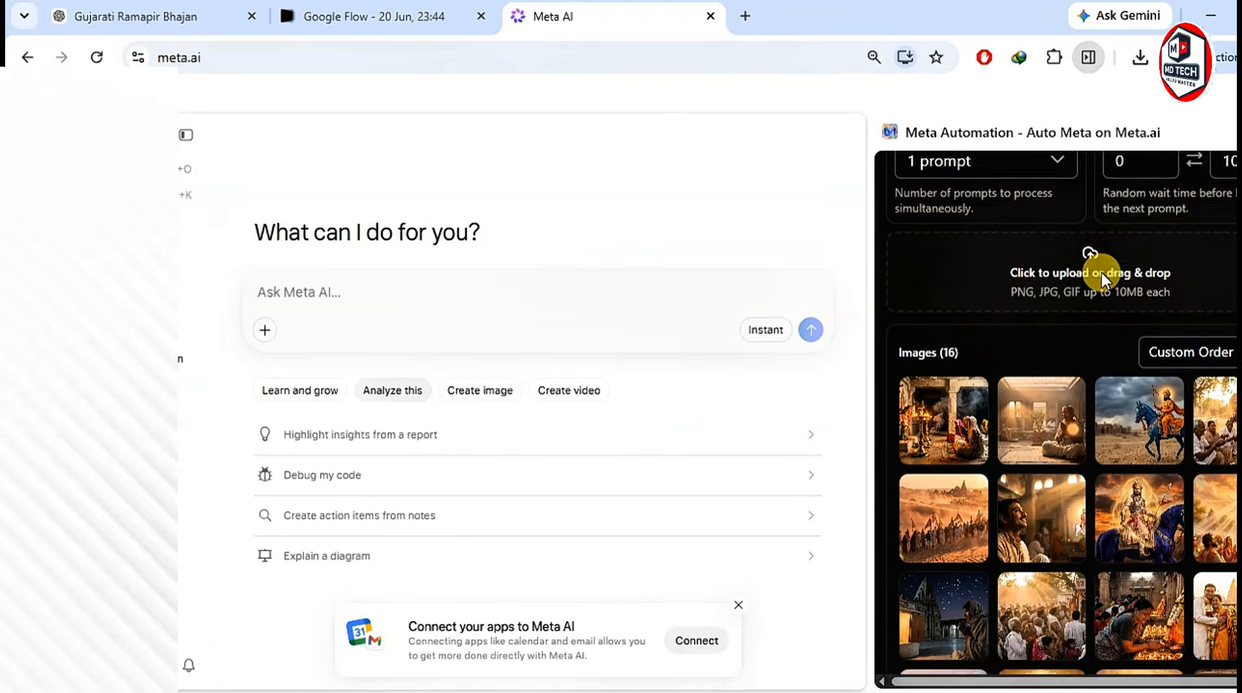
scroll(1119, 495, down, 4)
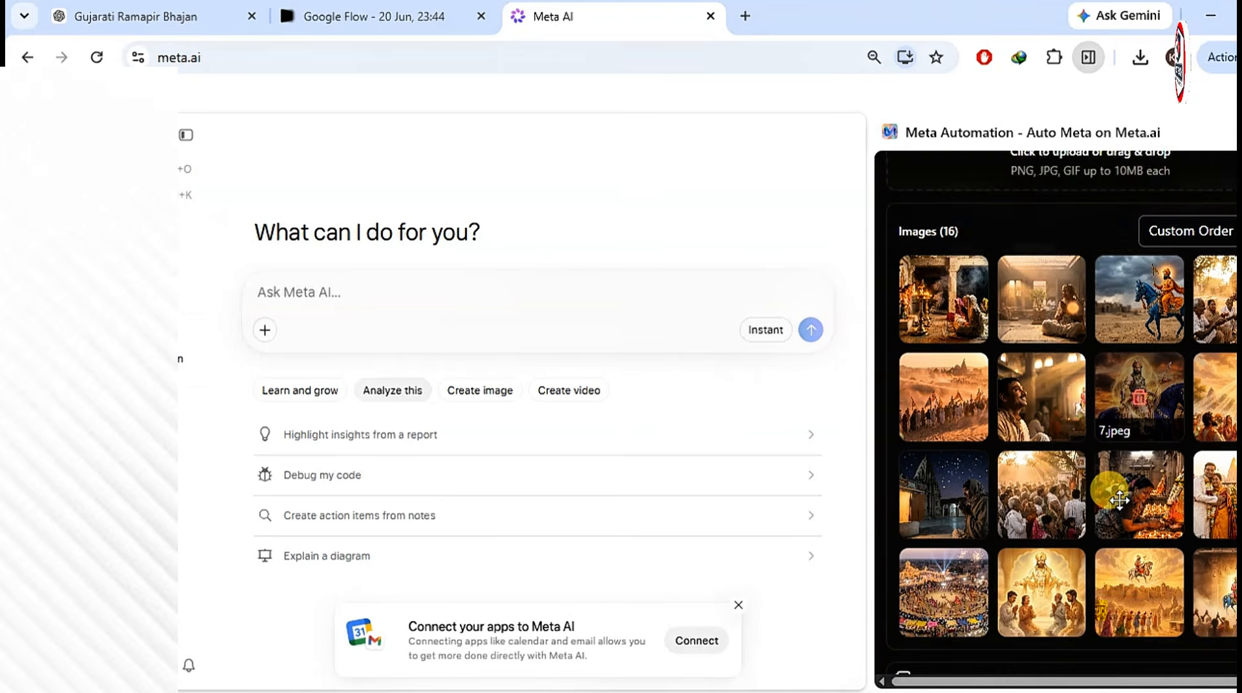
scroll(1119, 499, down, 2)
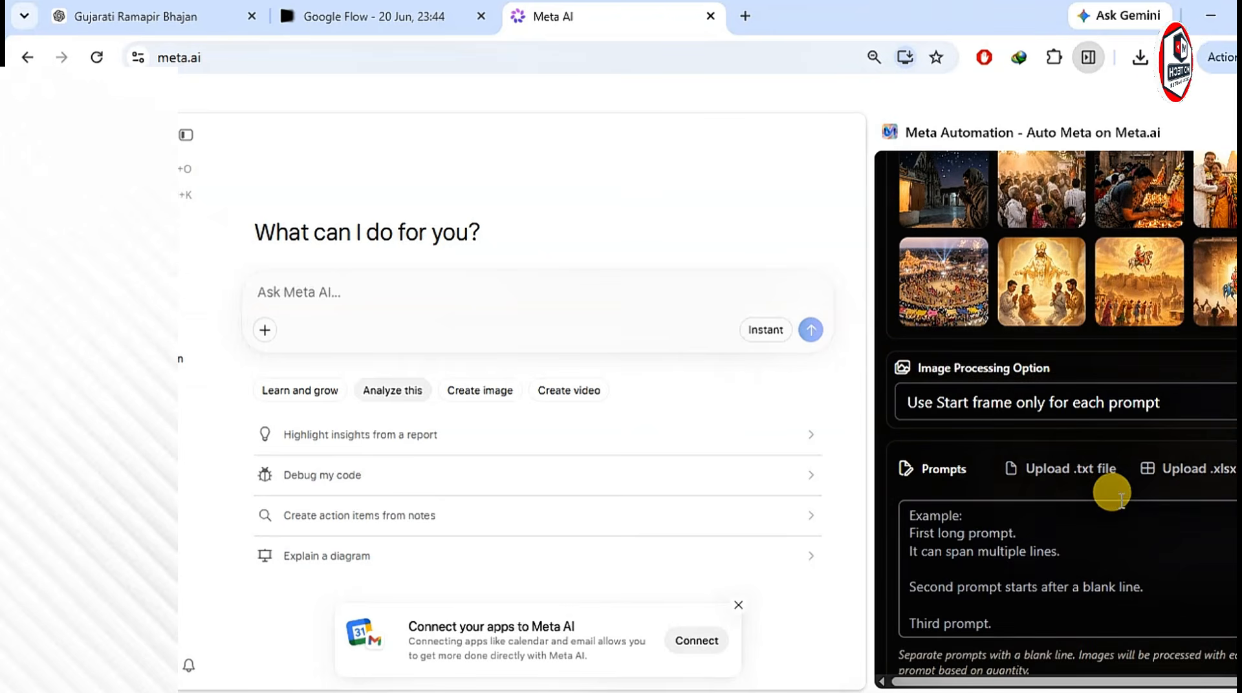
scroll(1061, 566, down, 2)
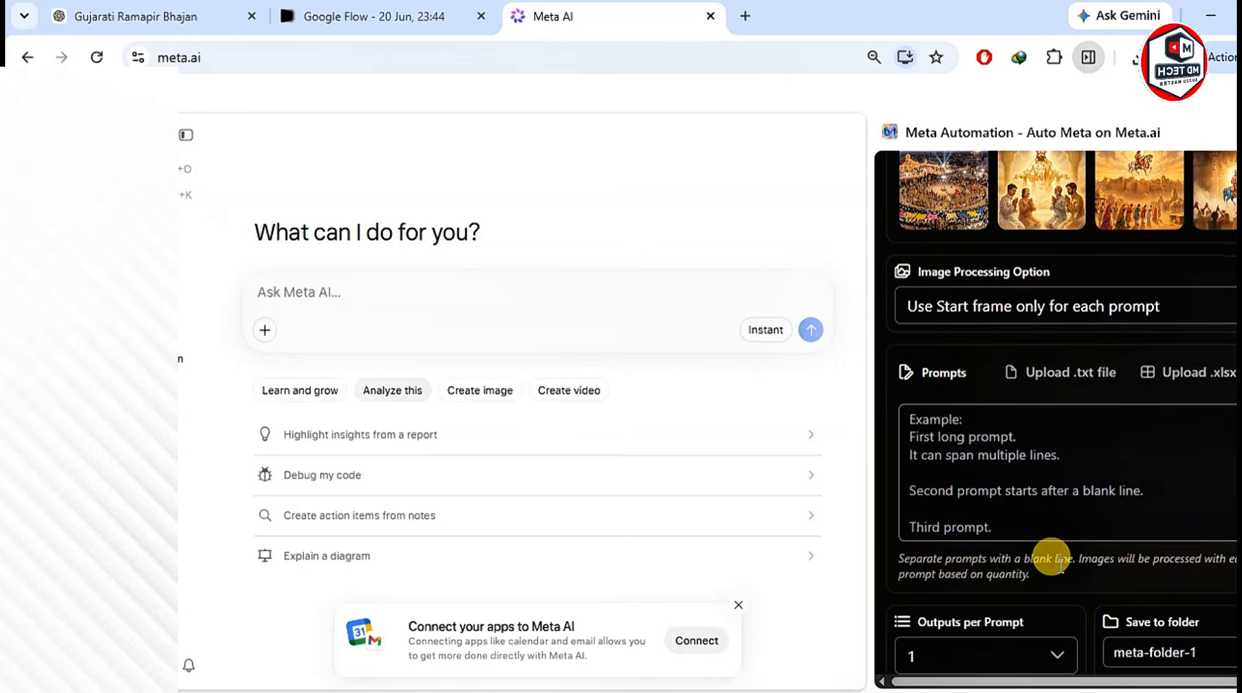
scroll(999, 482, down, 3)
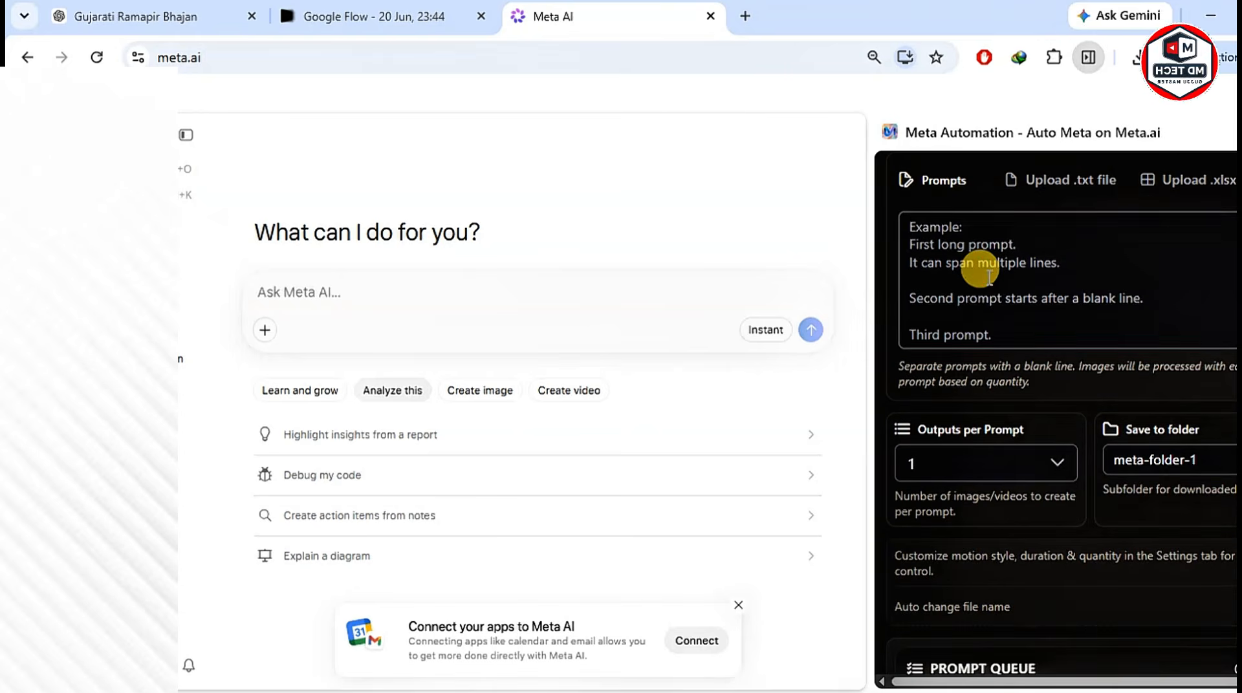
click(985, 270)
scroll(964, 268, up, 8)
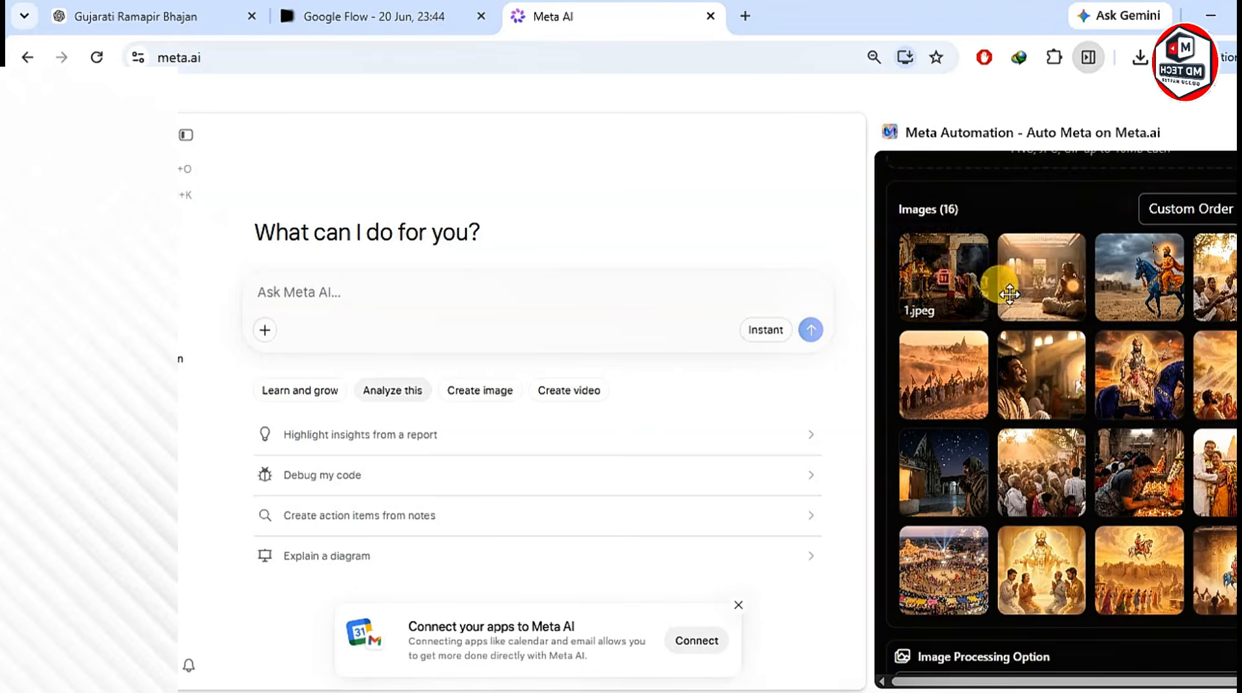
scroll(993, 280, down, 5)
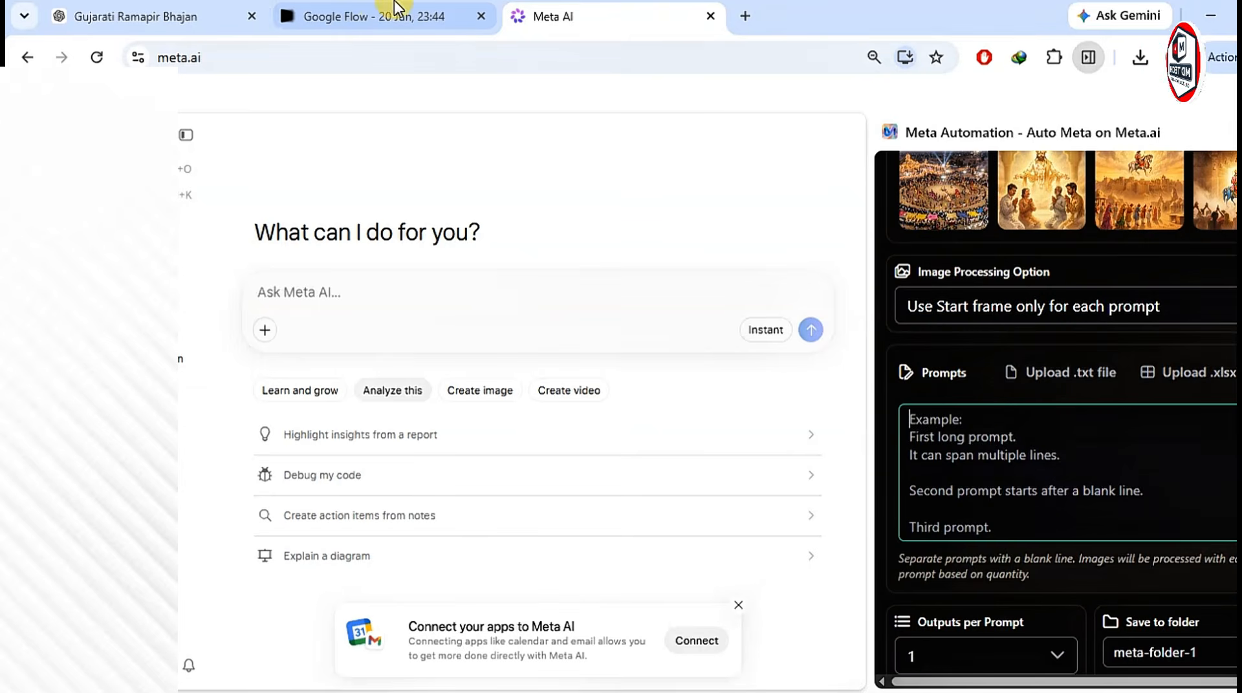
Copy the motion prompt of scene 1 from the ChatGPT bhajan chat into the Meta Automation prompts box
click(78, 9)
scroll(603, 403, up, 20)
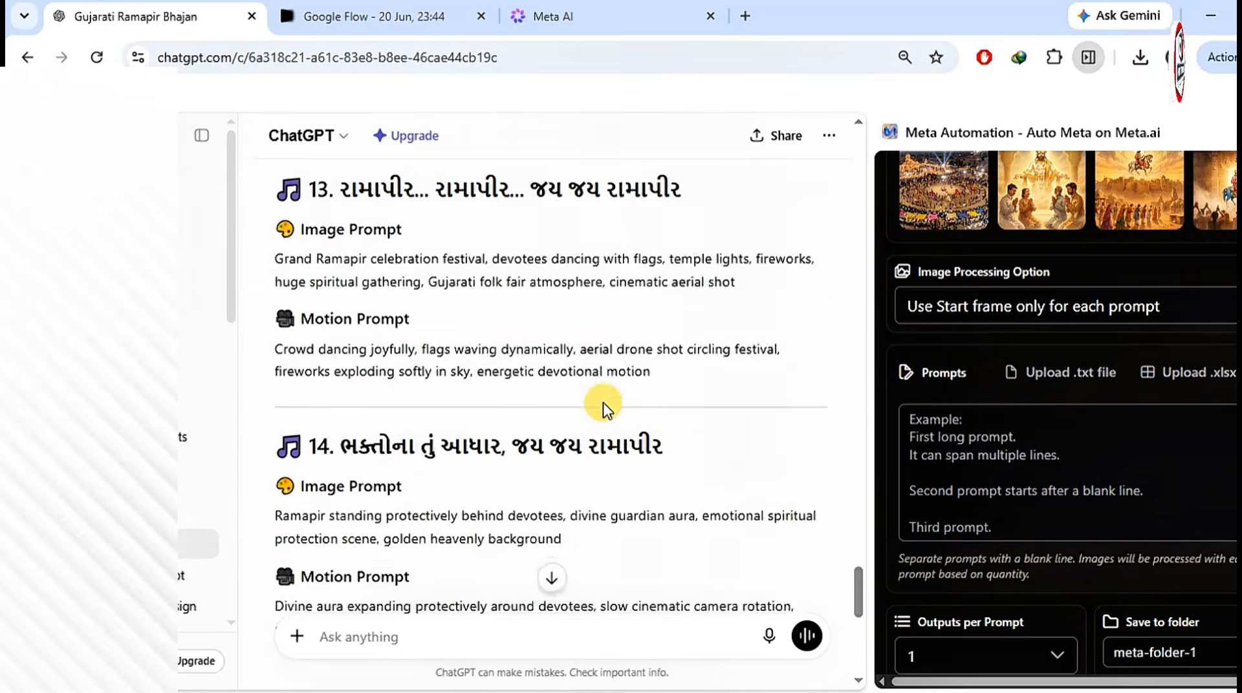
scroll(603, 402, up, 15)
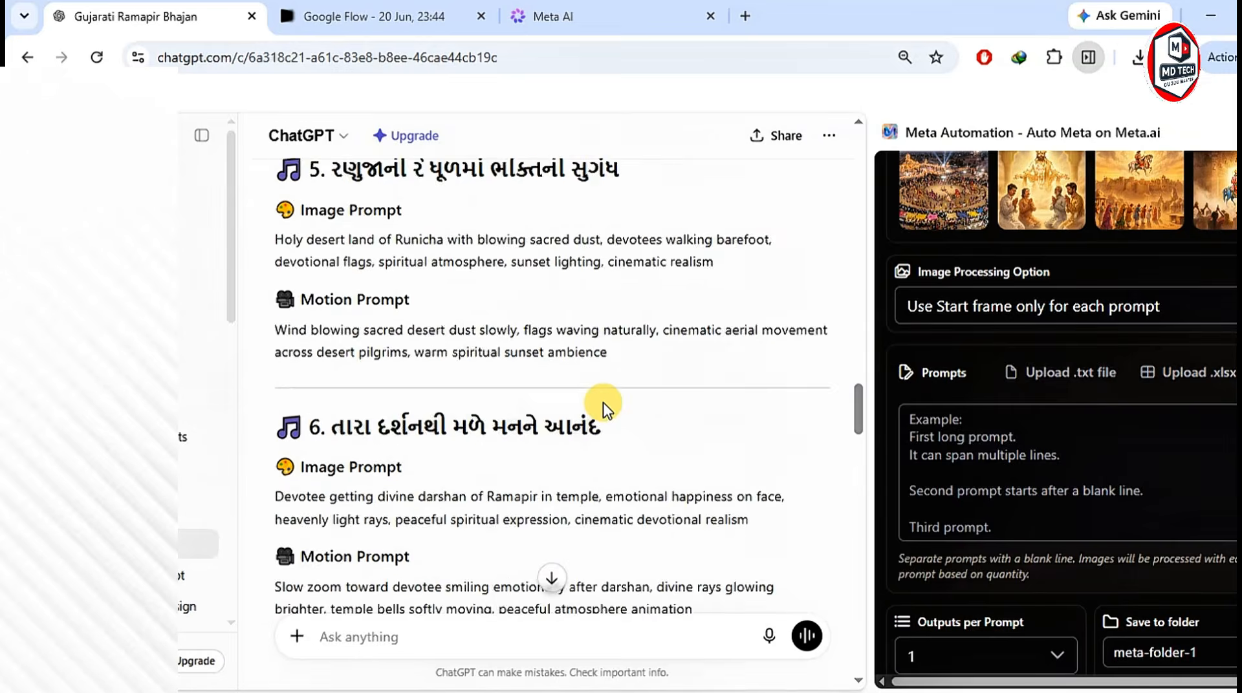
scroll(603, 403, up, 10)
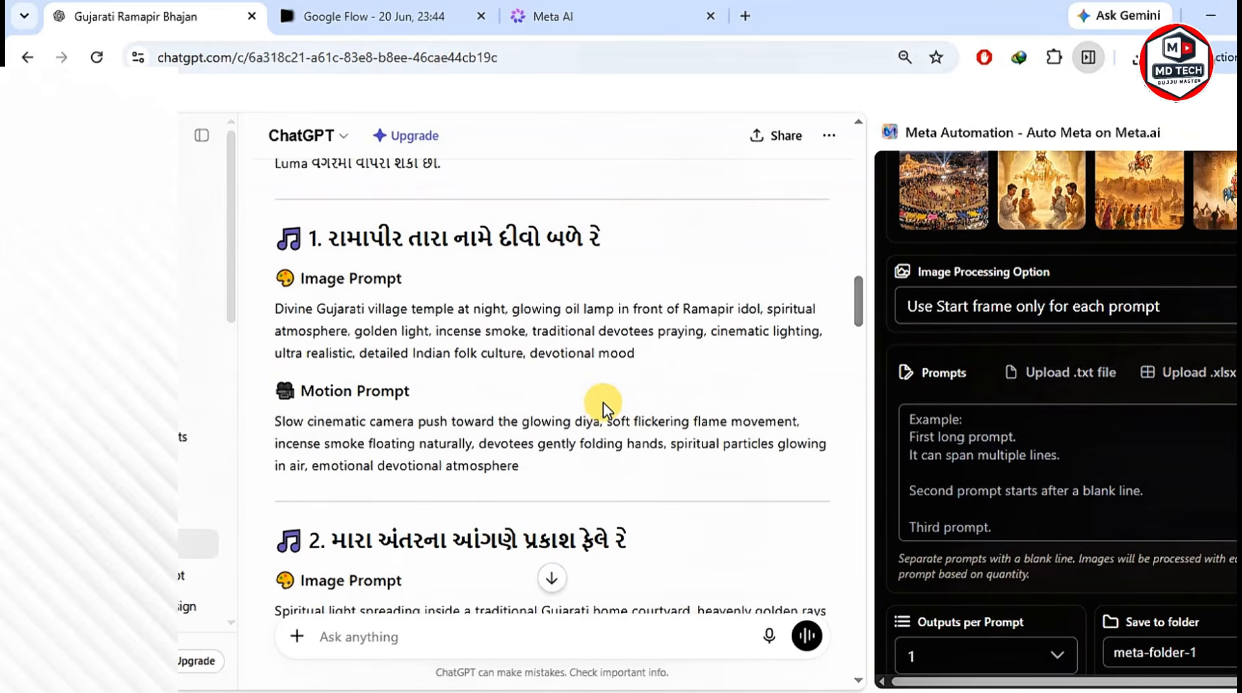
drag(275, 427, 608, 482)
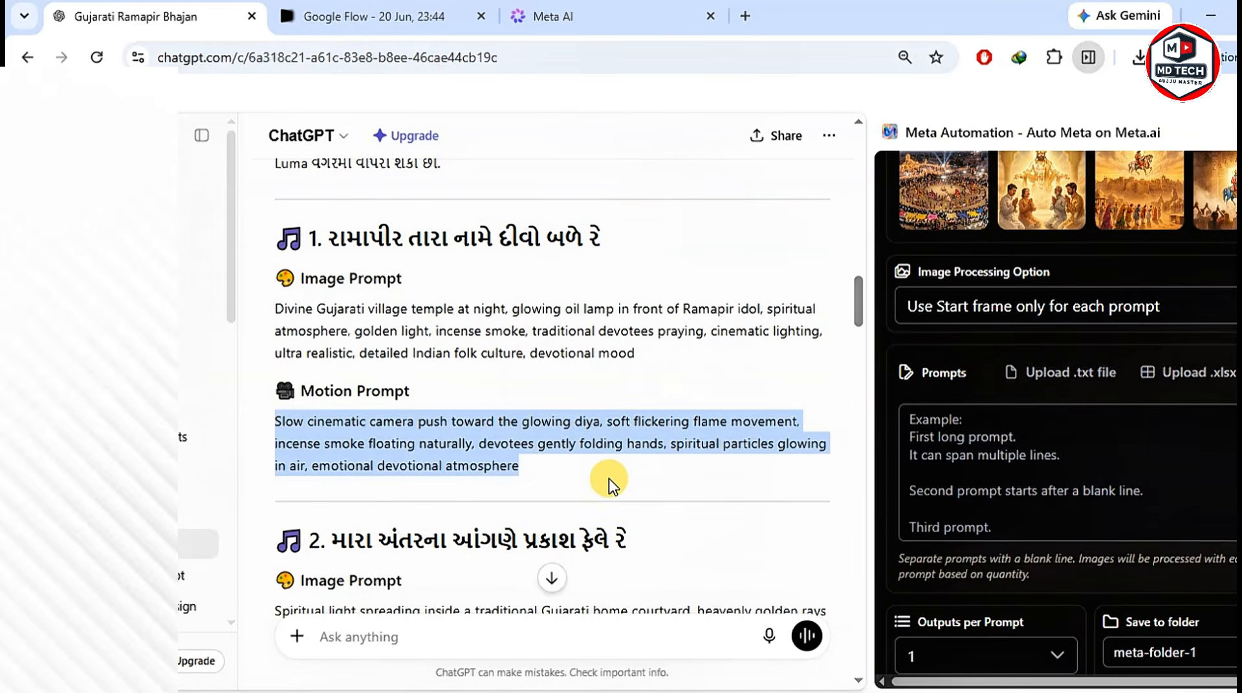
right_click(442, 416)
click(503, 148)
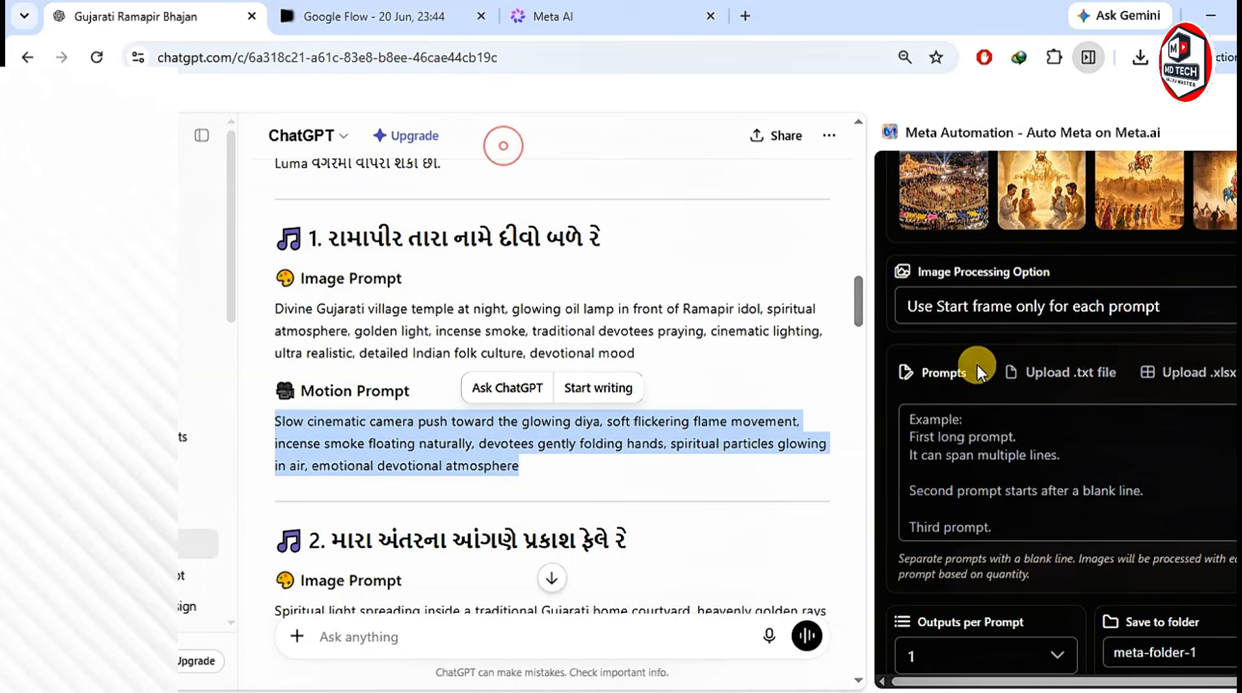
right_click(926, 419)
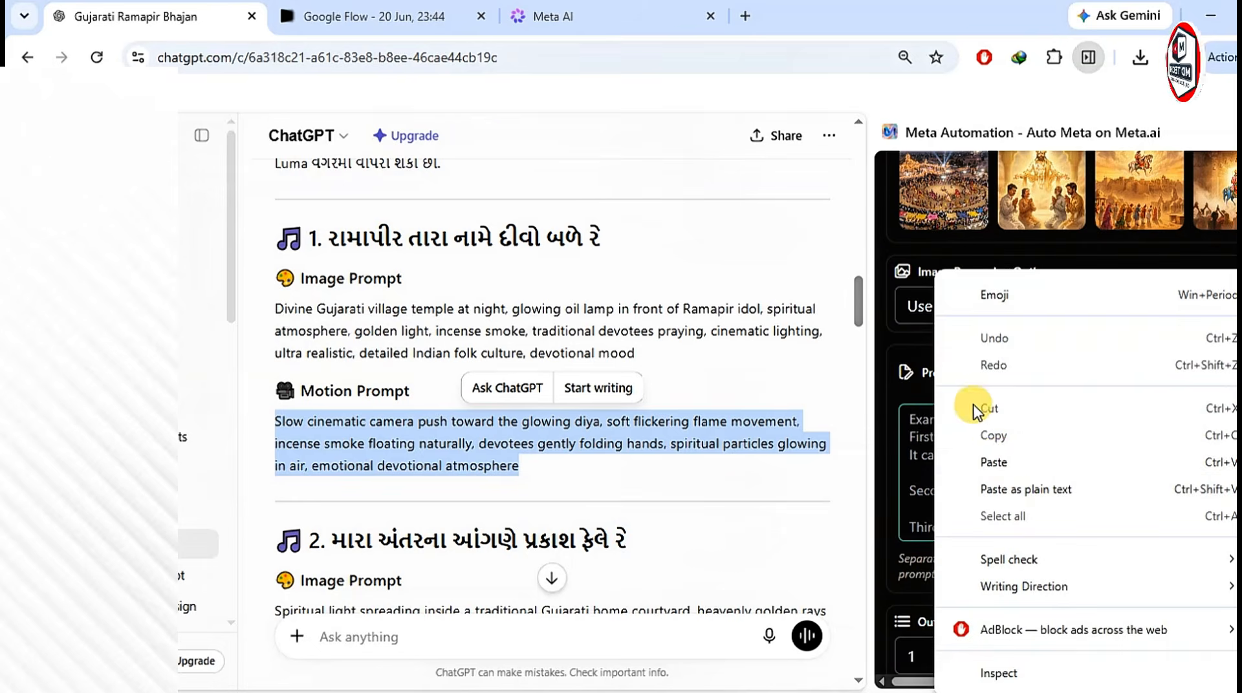
click(995, 463)
scroll(1064, 457, down, 2)
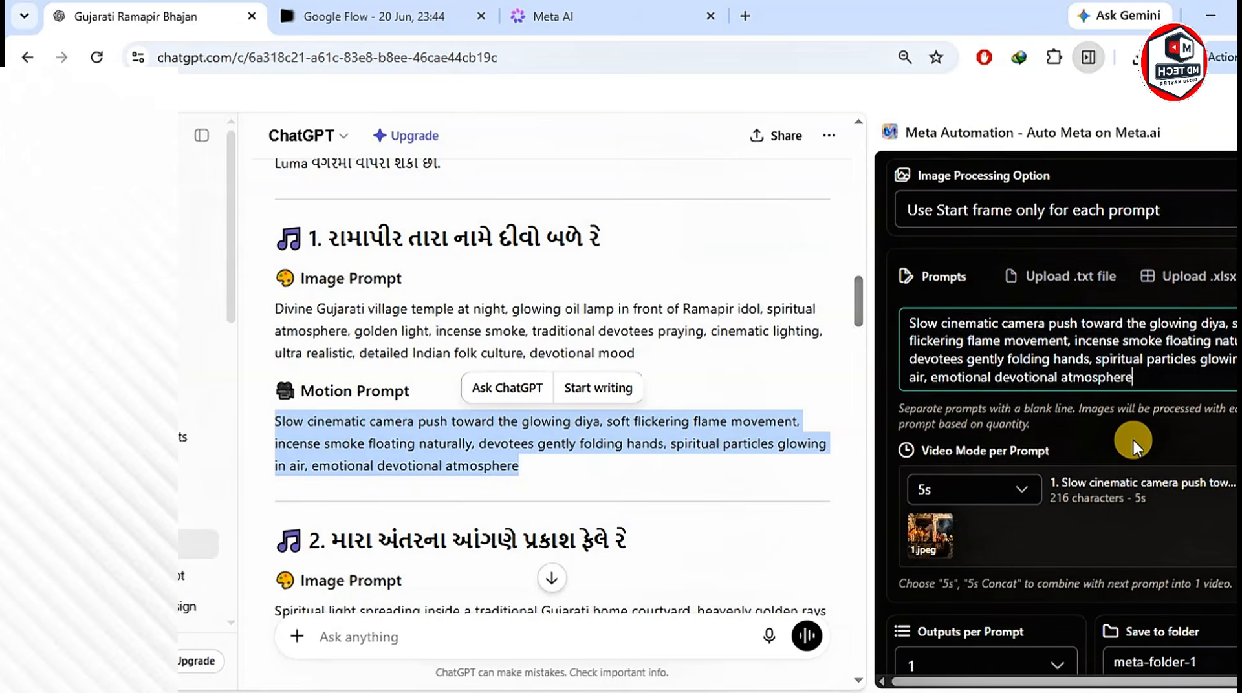
Add the motion prompt of scene 2 from ChatGPT to the prompts box, separated by a blank line
key(Return)
key(Return)
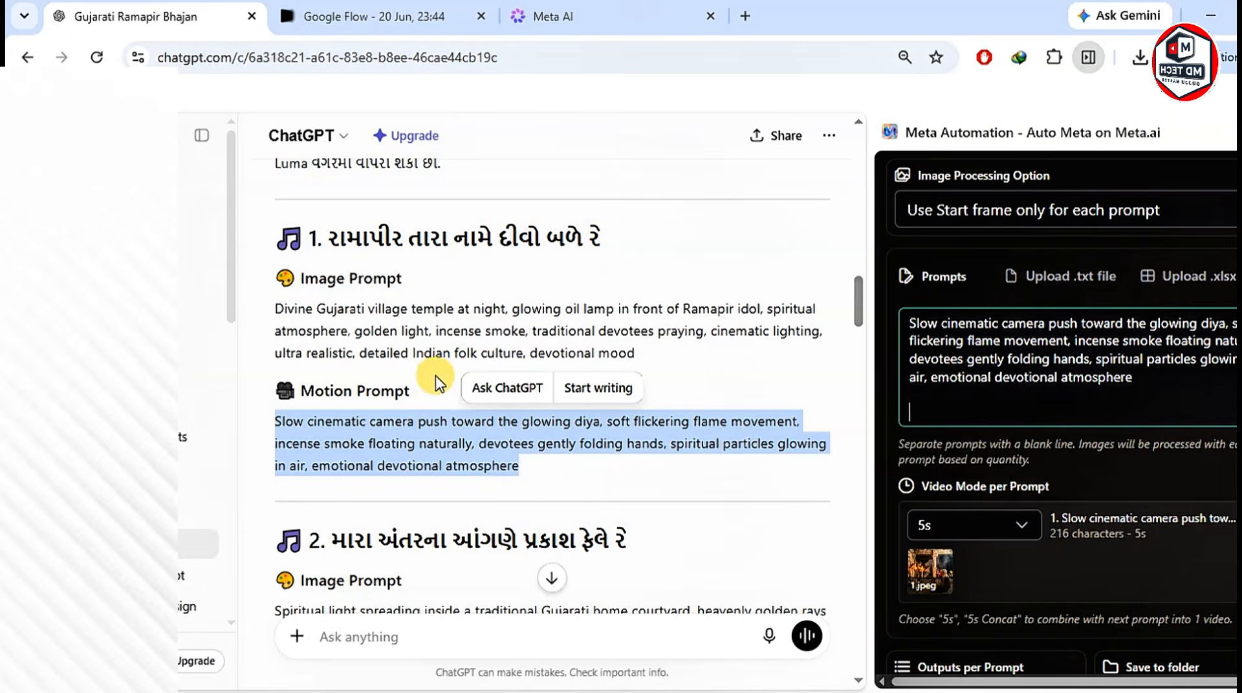
scroll(333, 382, down, 4)
drag(275, 435, 750, 457)
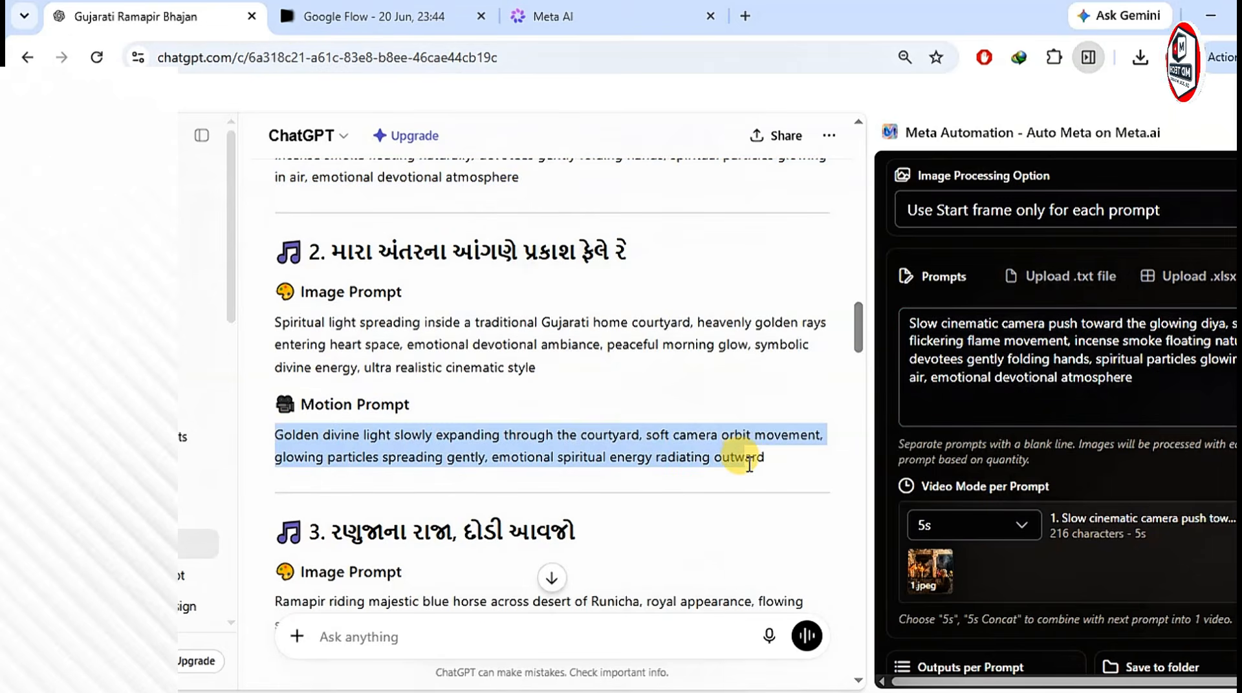
right_click(750, 458)
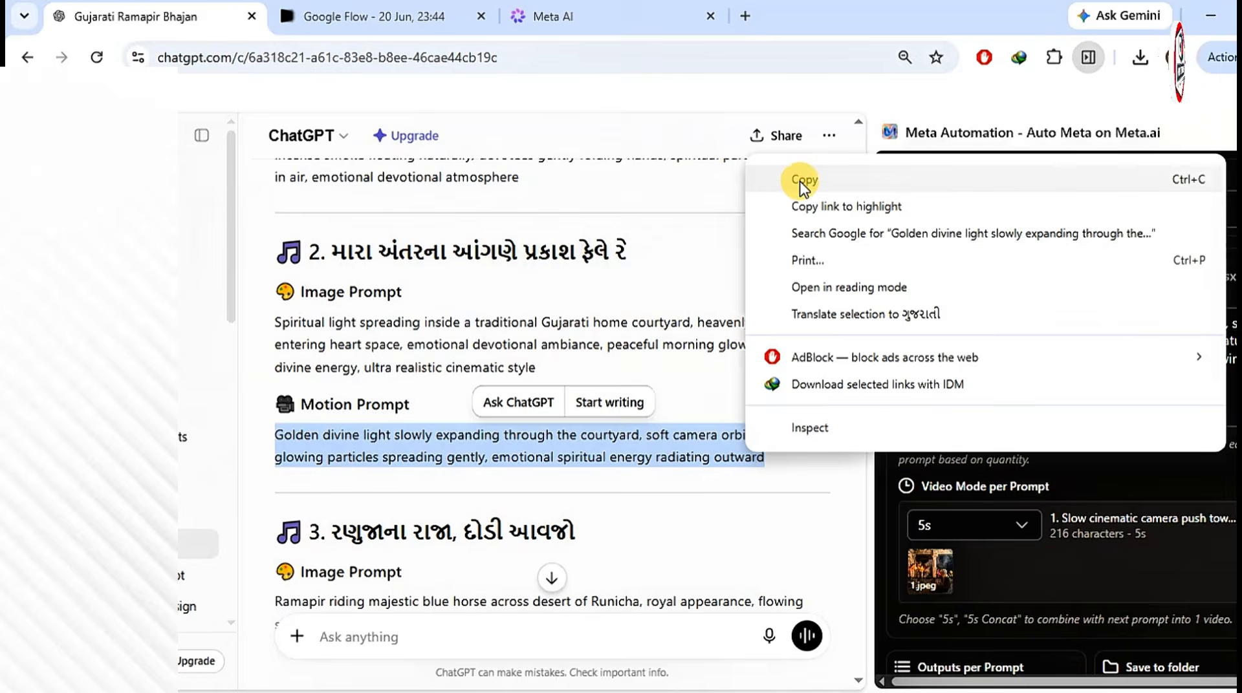
click(803, 181)
scroll(974, 477, down, 3)
scroll(977, 477, up, 2)
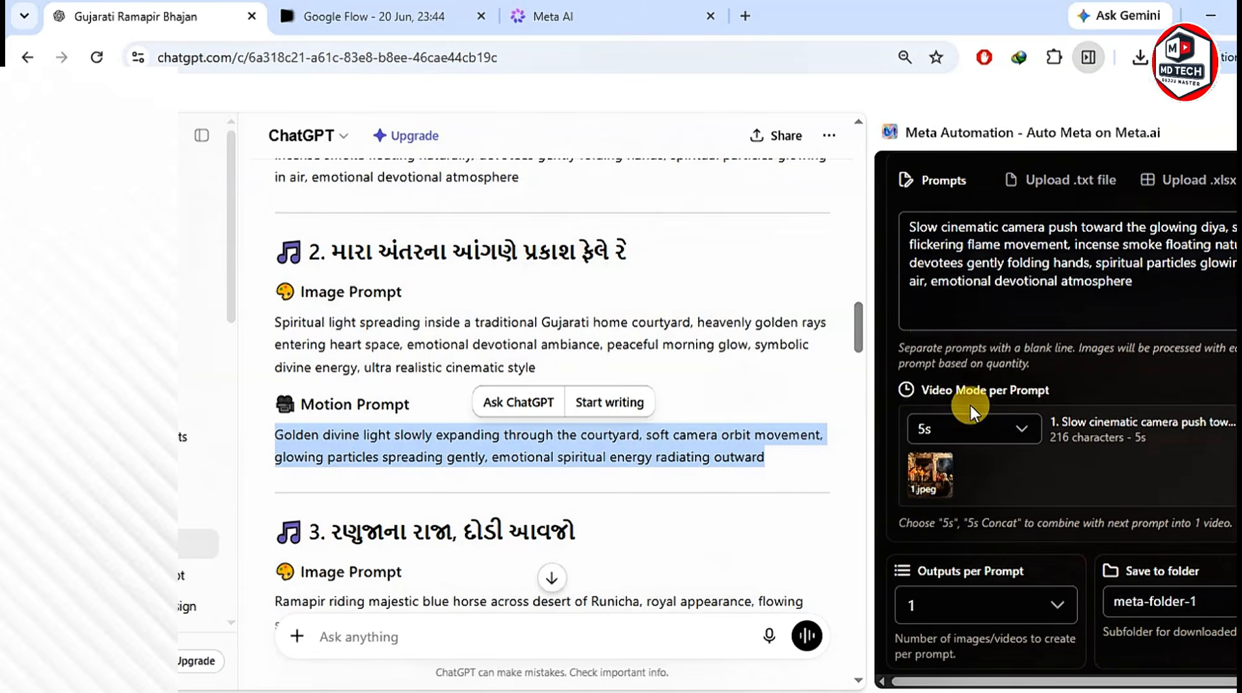
click(923, 316)
right_click(923, 316)
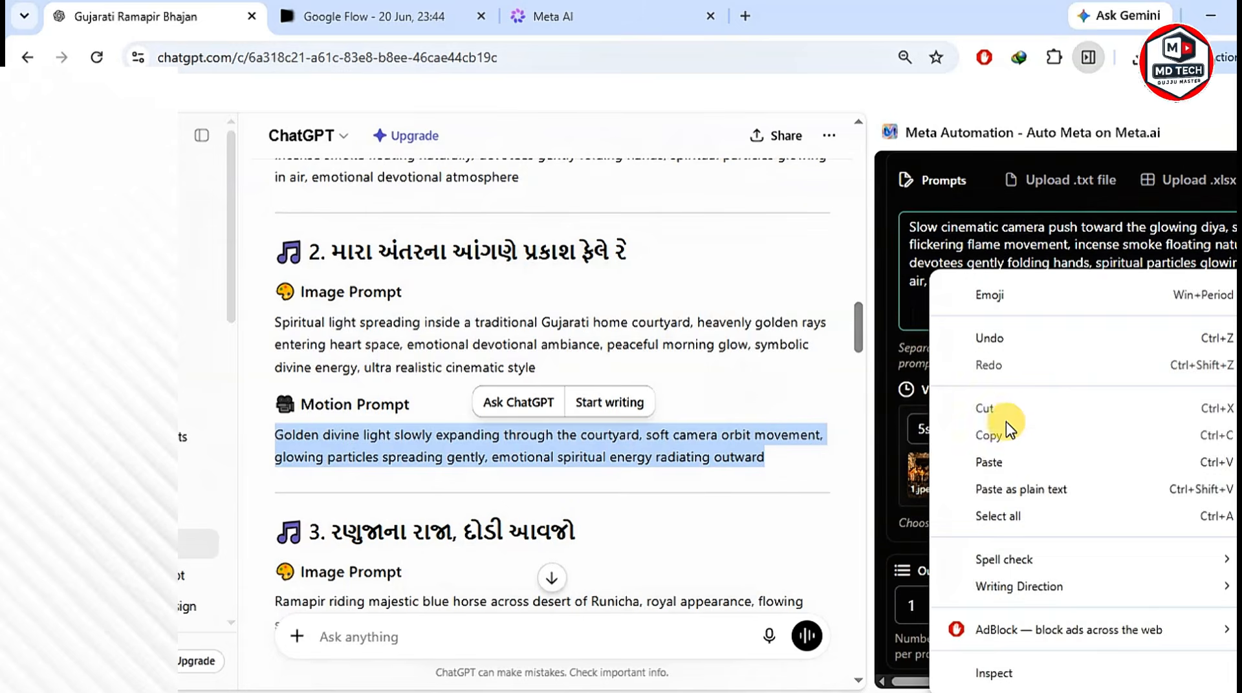
click(1000, 461)
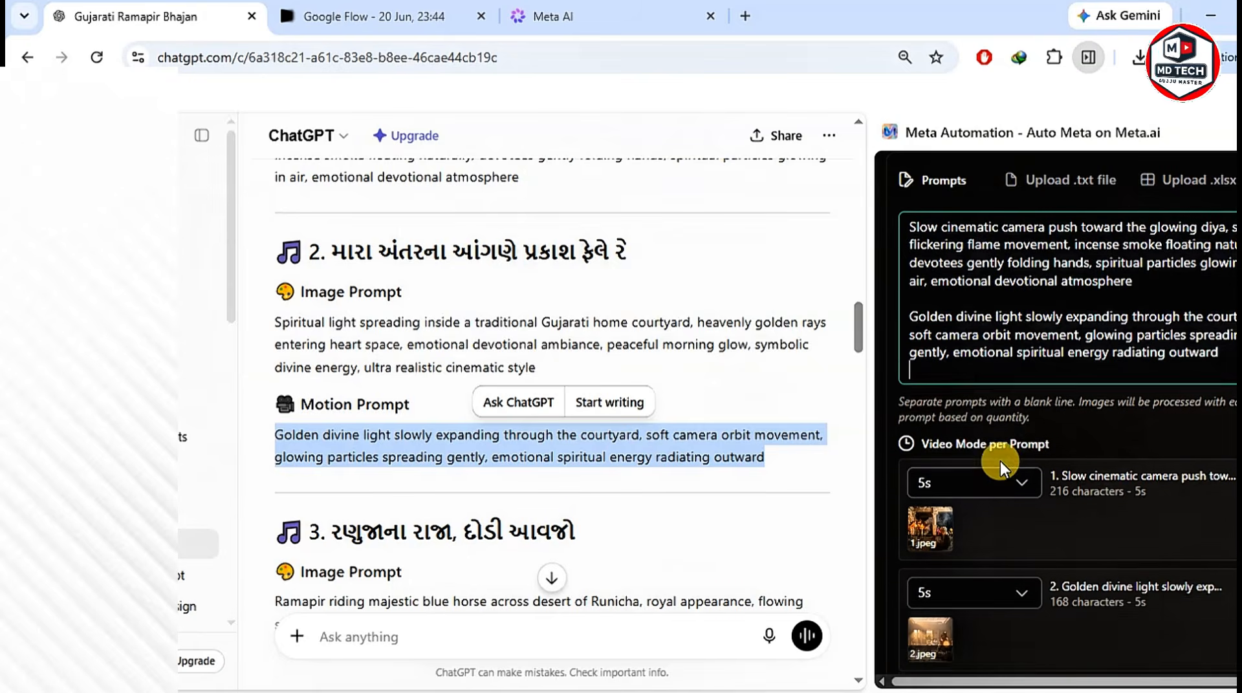
Review the complete list of motion prompts and the image and video mode assigned to each one in Meta Automation
scroll(1115, 427, down, 3)
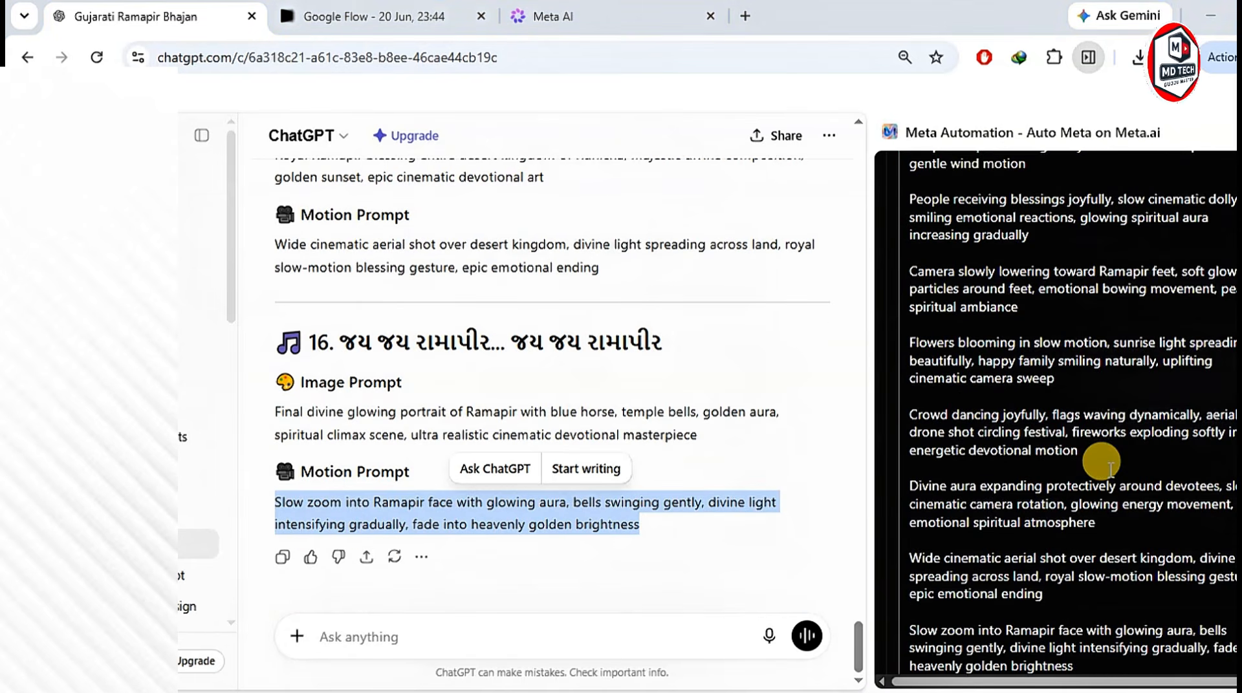
scroll(1110, 467, up, 15)
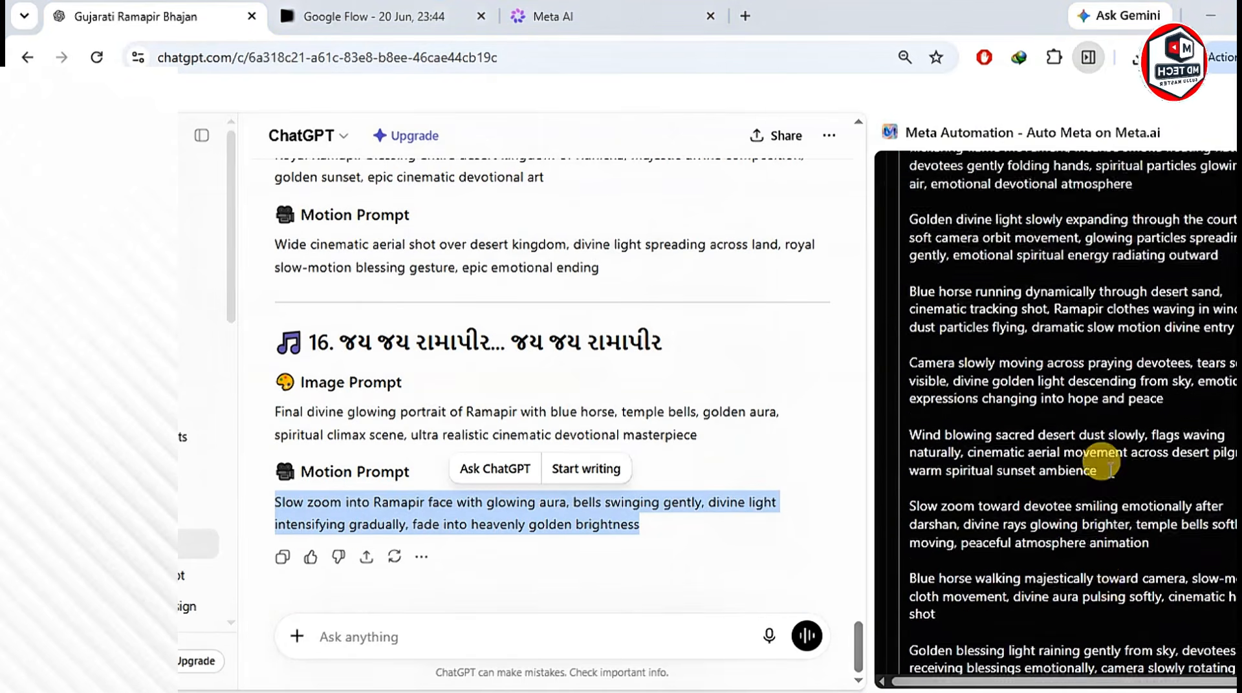
scroll(1103, 465, up, 3)
scroll(1103, 465, down, 20)
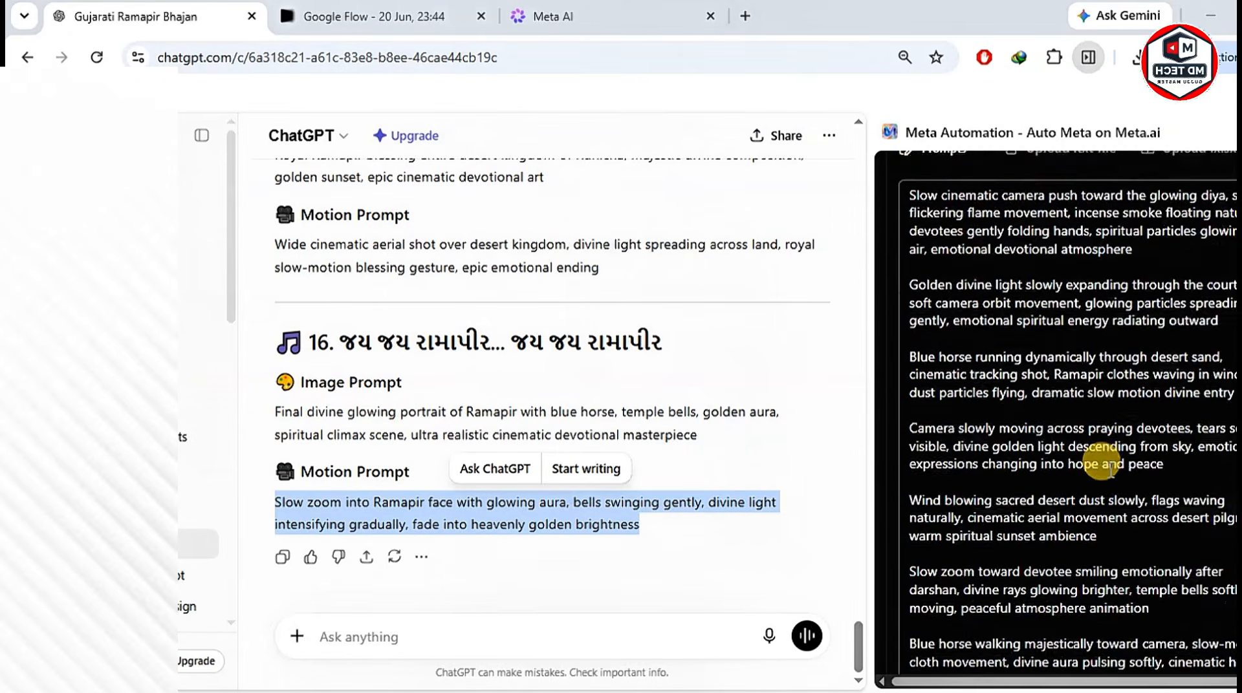
scroll(1103, 464, down, 2)
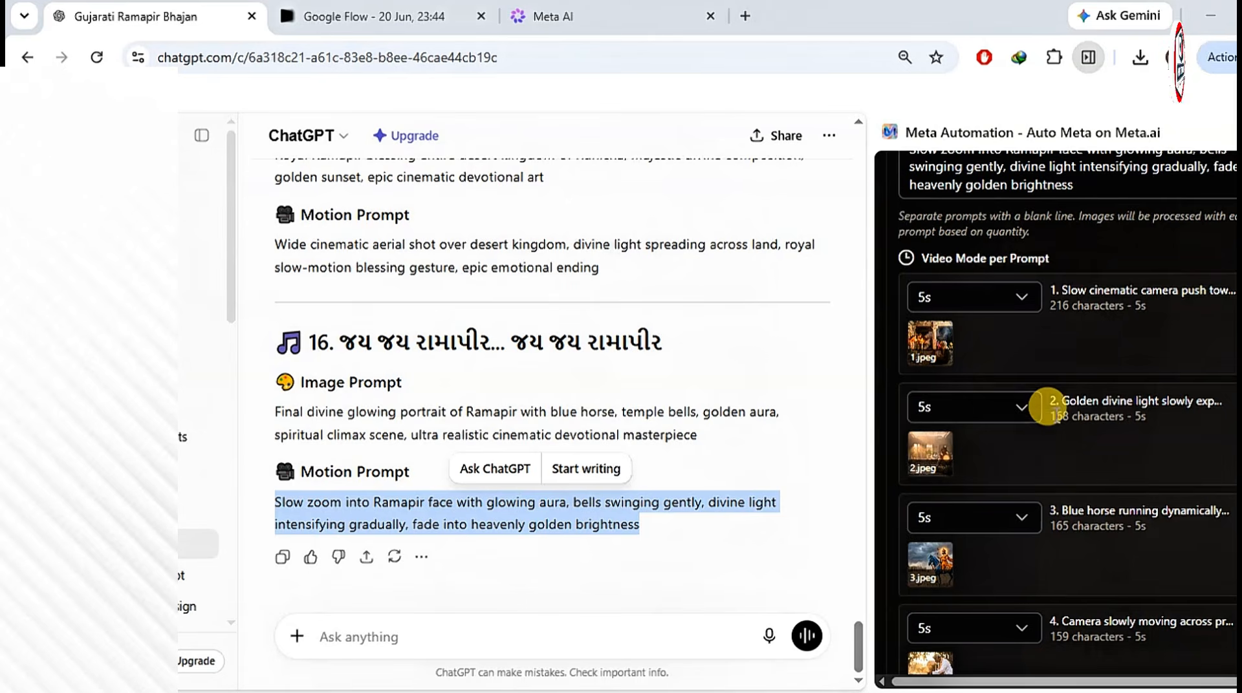
scroll(1045, 408, down, 5)
scroll(1056, 413, down, 15)
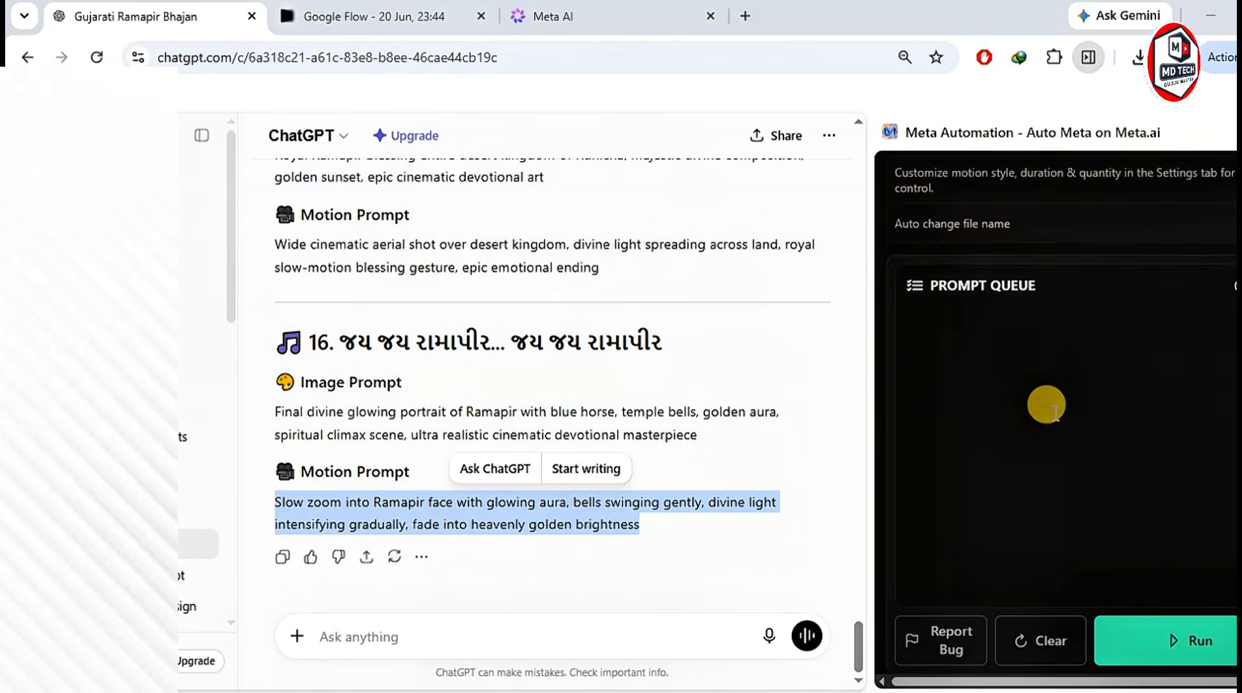
Return to the Meta AI page and run the Meta Automation queue of motion prompts
click(632, 19)
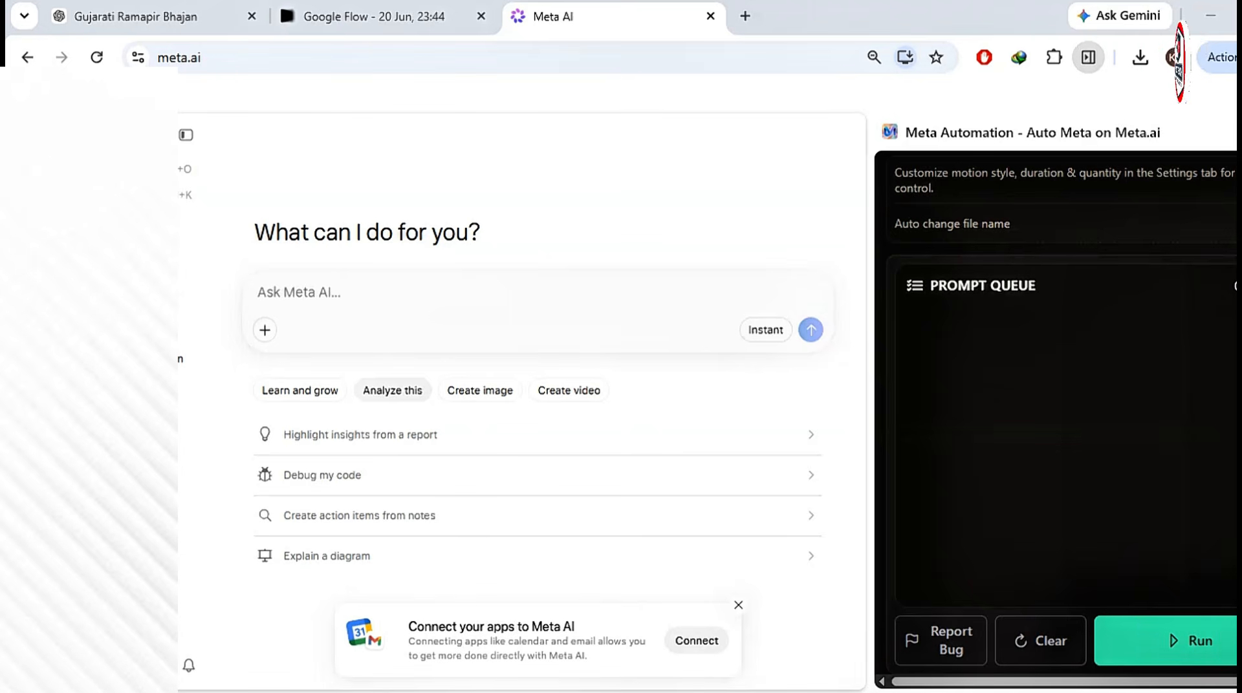
click(1171, 637)
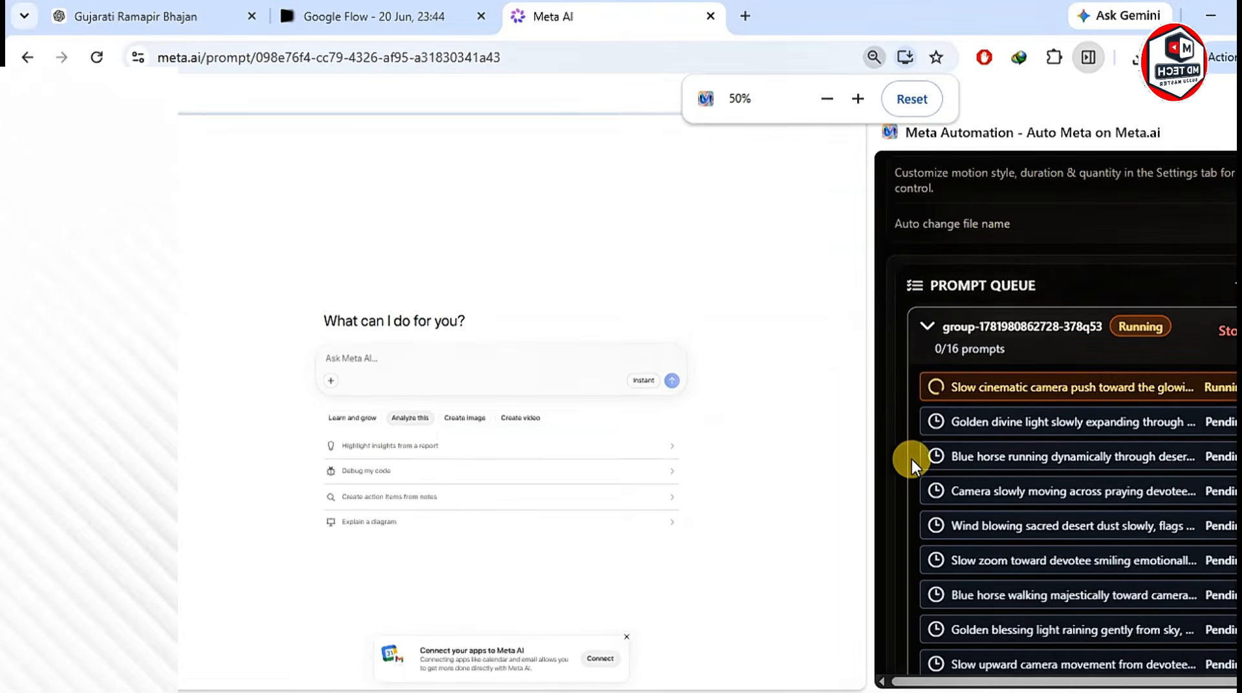
mouse_move(918, 367)
mouse_down()
mouse_move(1026, 506)
mouse_move(1151, 632)
mouse_move(1229, 671)
mouse_up()
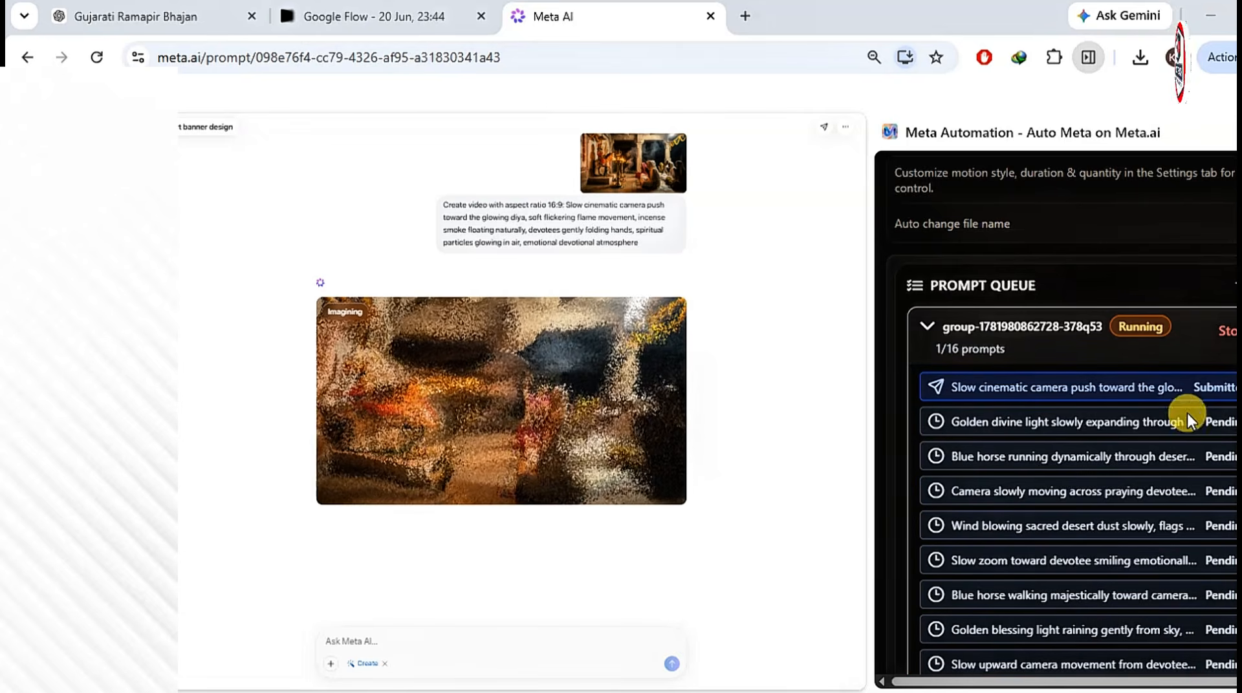
Start the download of the first generated video with the Video category and close the completion dialog
scroll(1187, 413, down, 5)
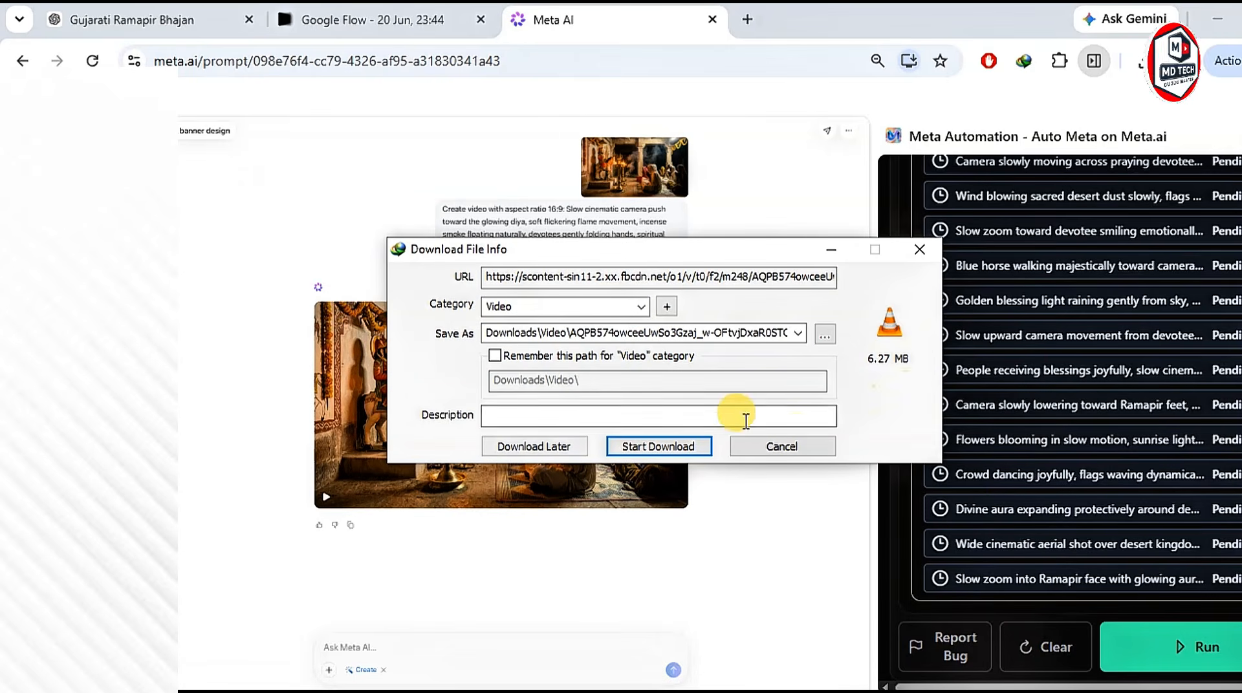
click(673, 448)
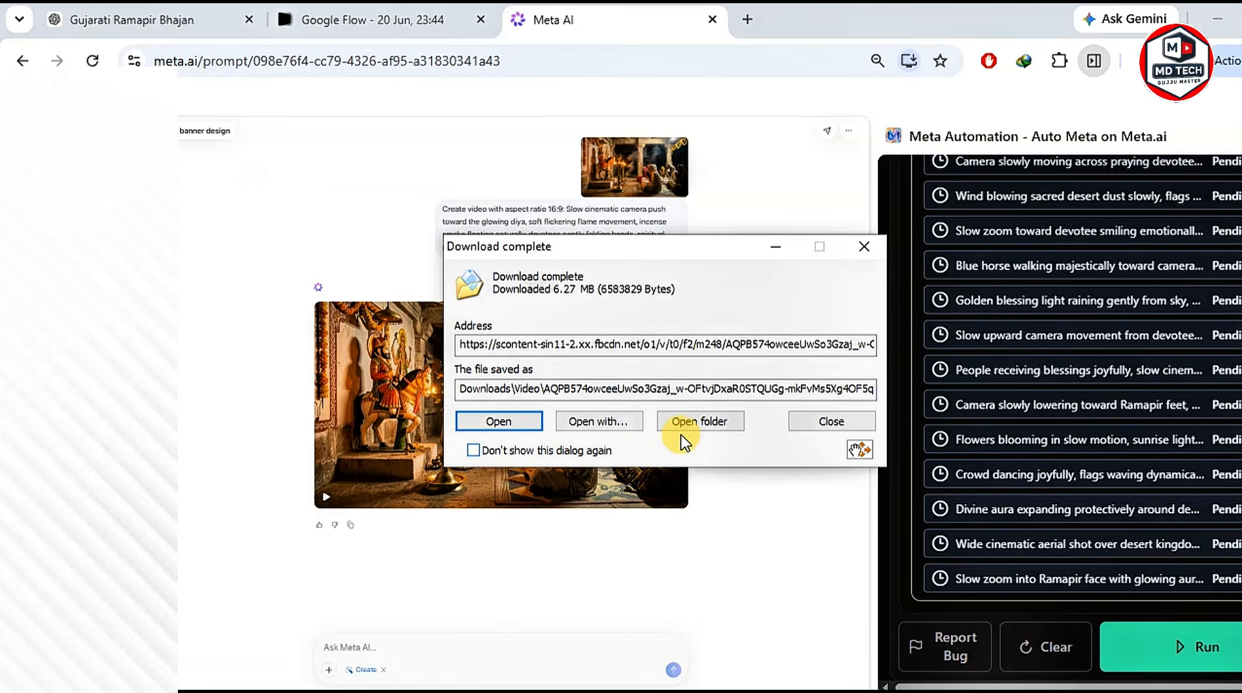
click(868, 251)
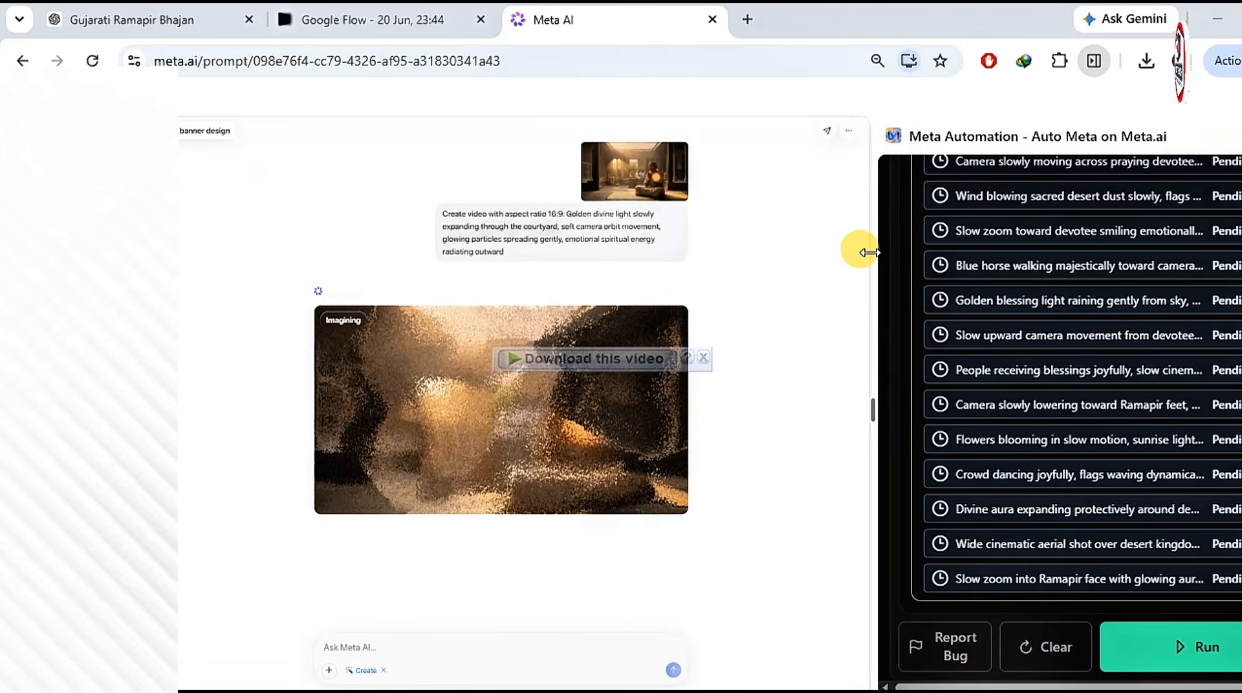
Open the generated temple lamp video, download it as an MP4 and move the overlapping download bar off the video
scroll(744, 304, up, 4)
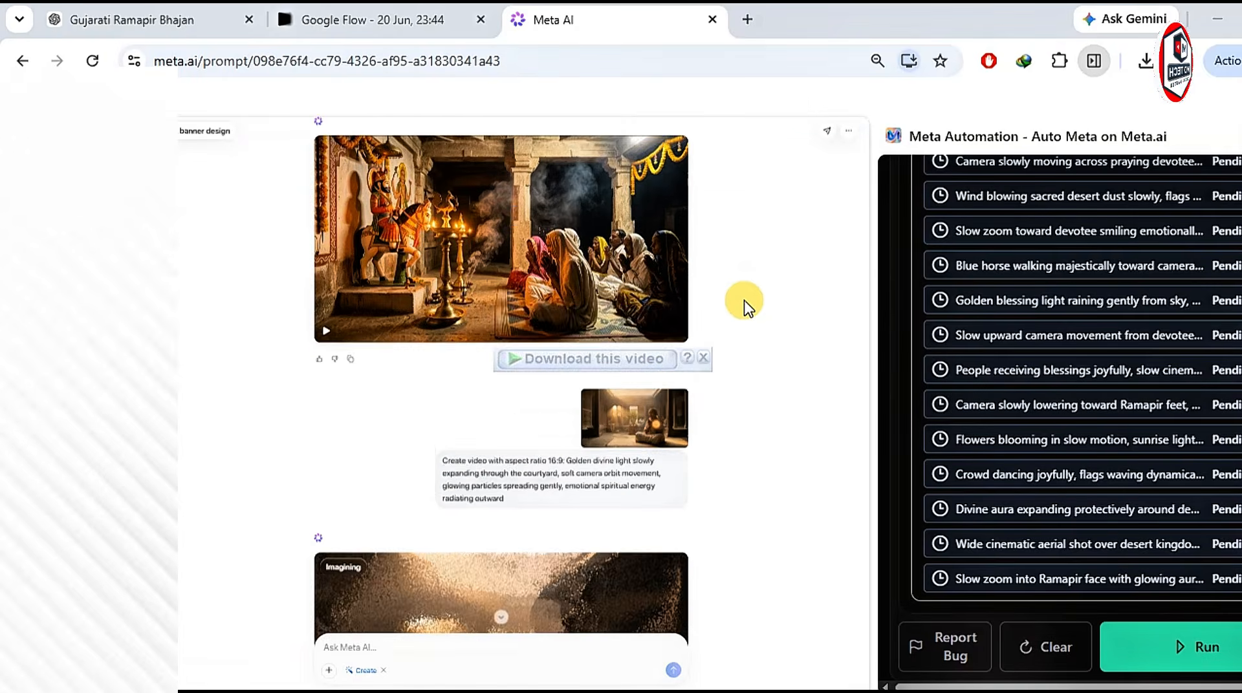
click(584, 299)
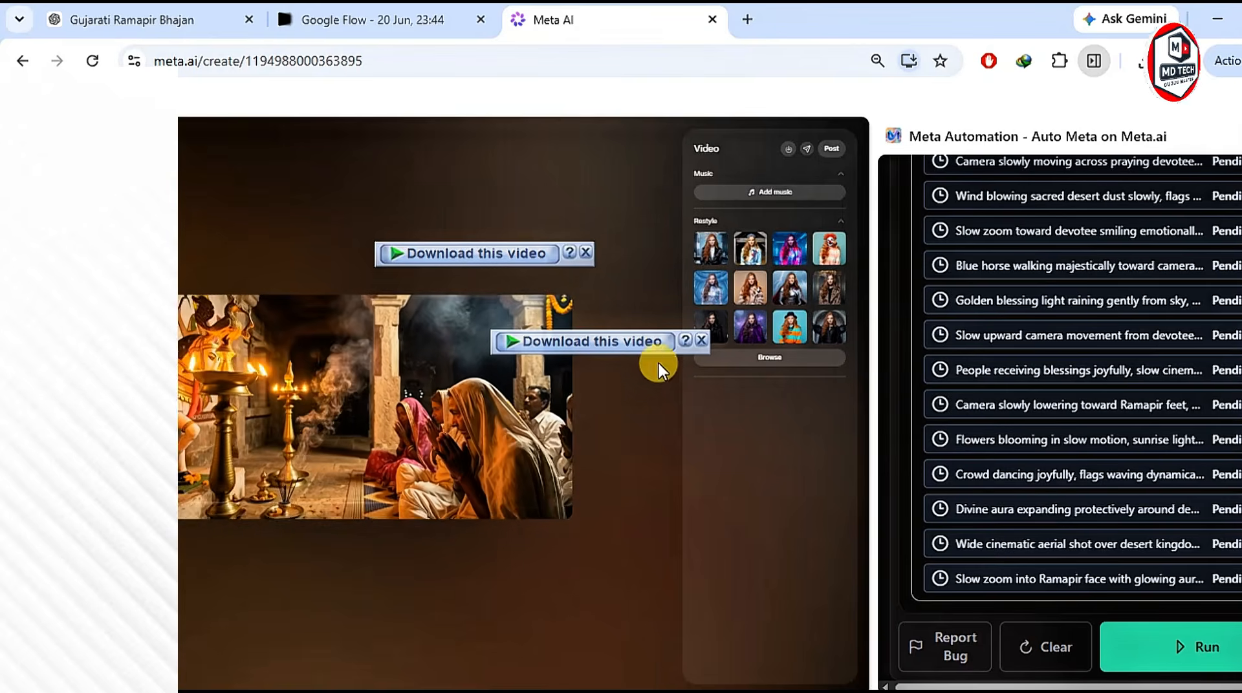
click(647, 342)
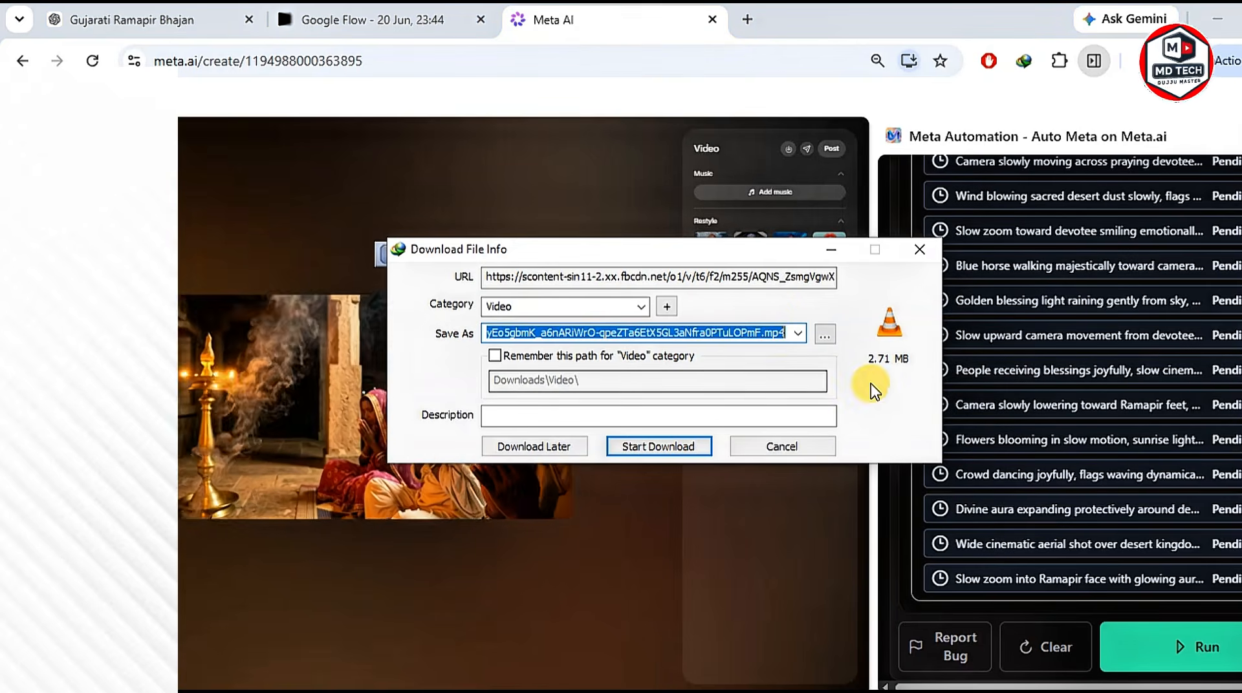
click(666, 446)
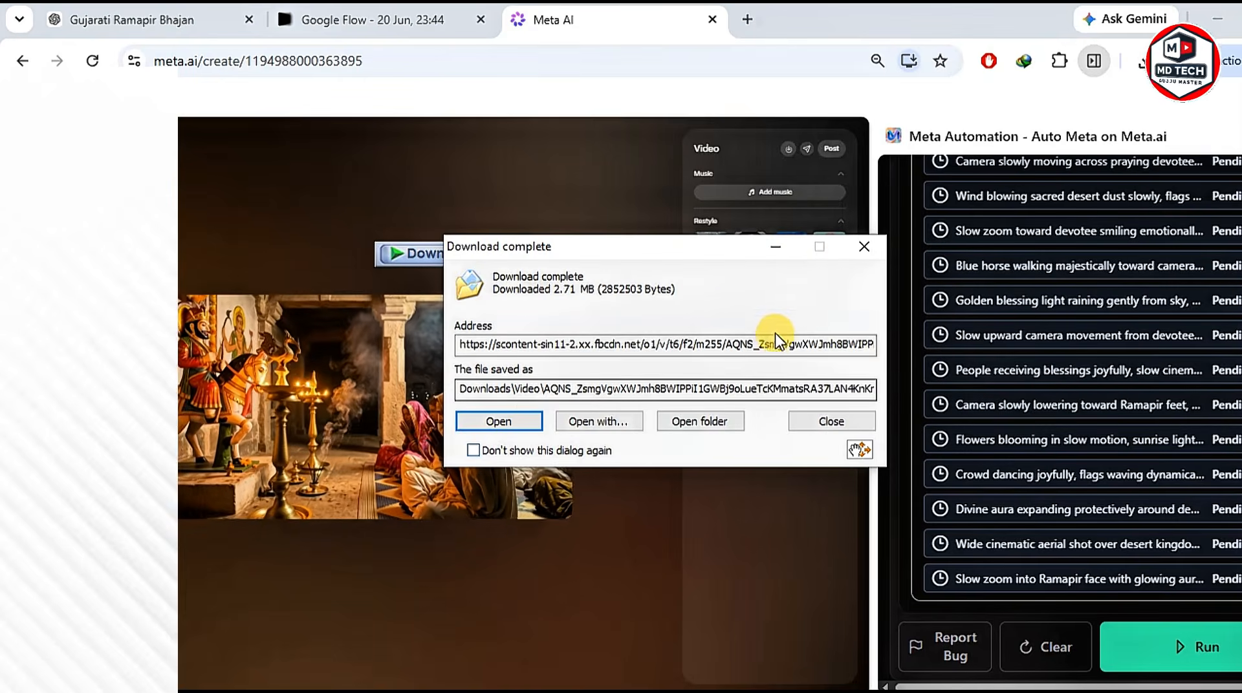
click(863, 246)
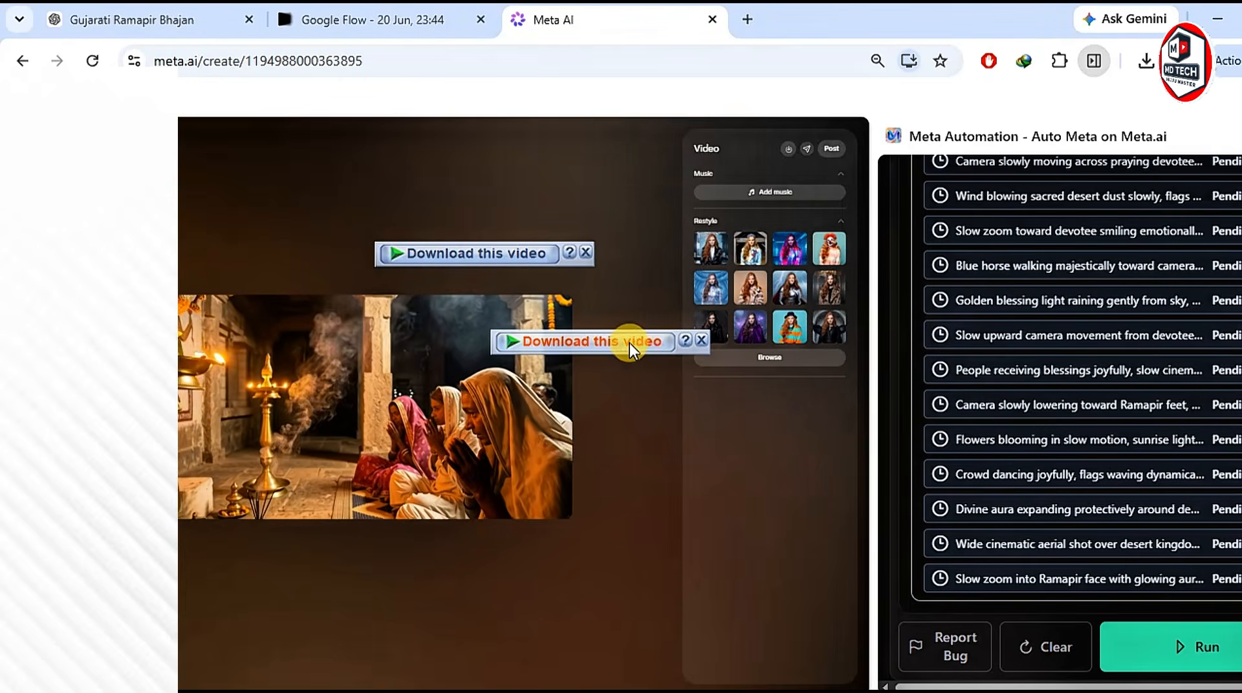
drag(673, 347, 607, 213)
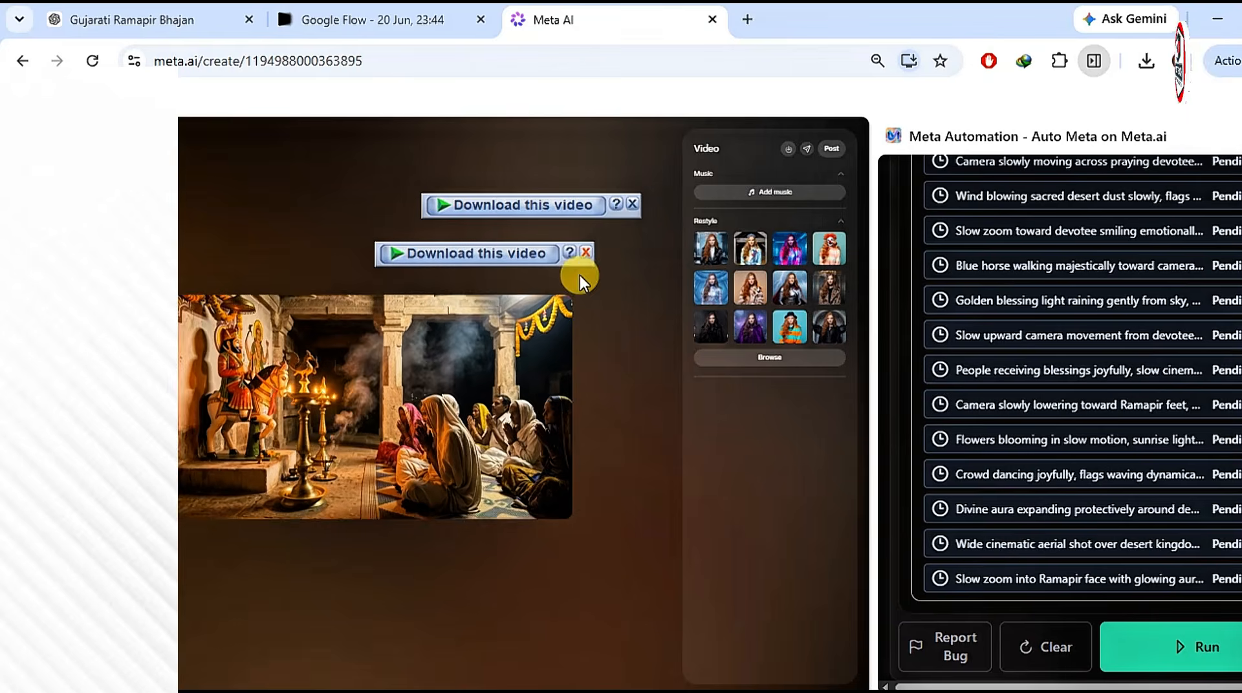
click(592, 574)
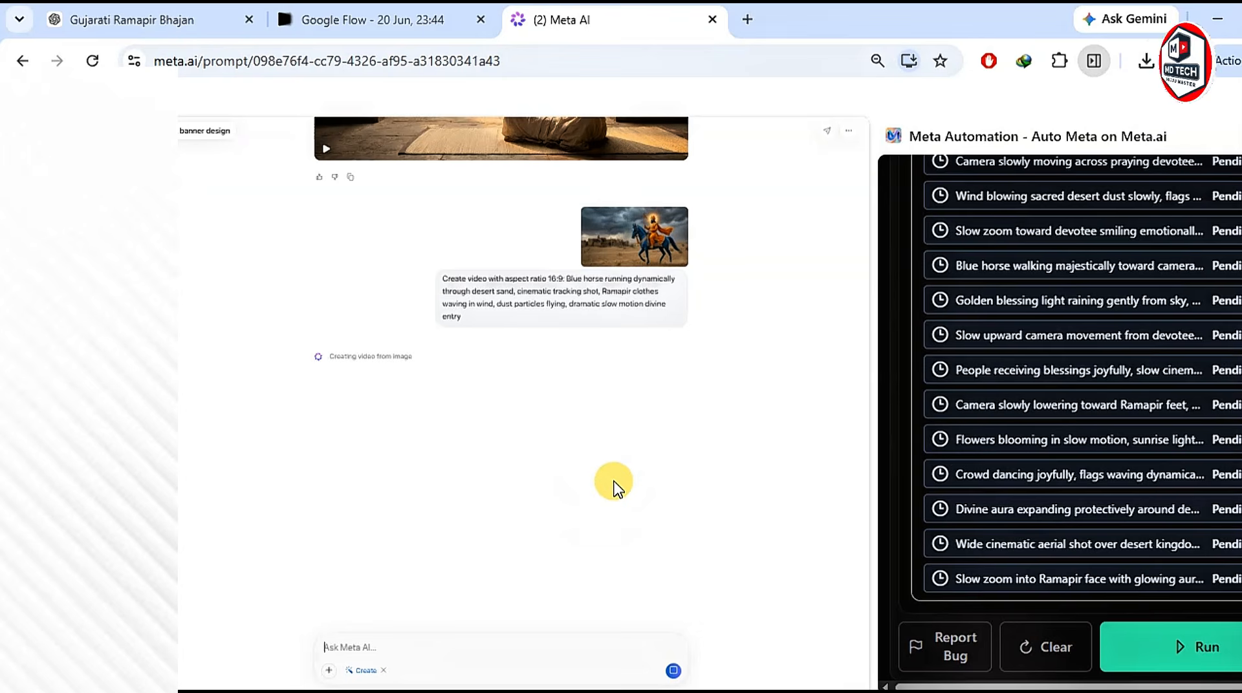
Download the generated blue horse video and dismiss the duplicate download dialog
scroll(1143, 397, up, 5)
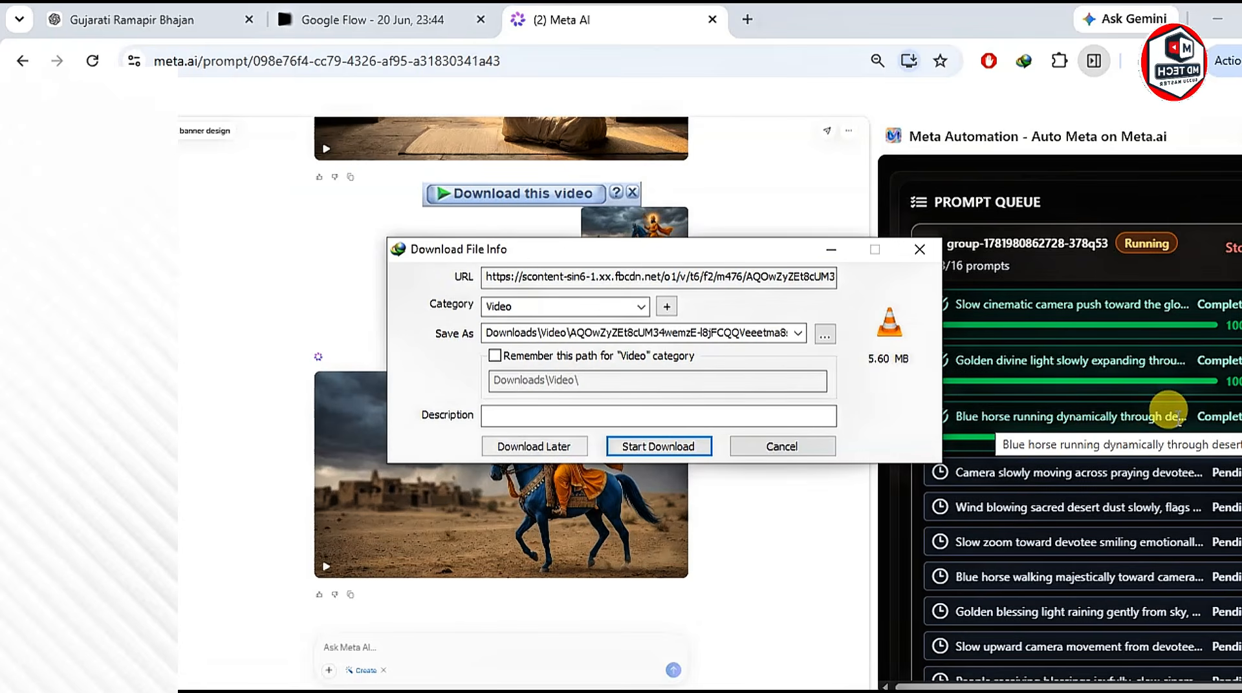
click(702, 454)
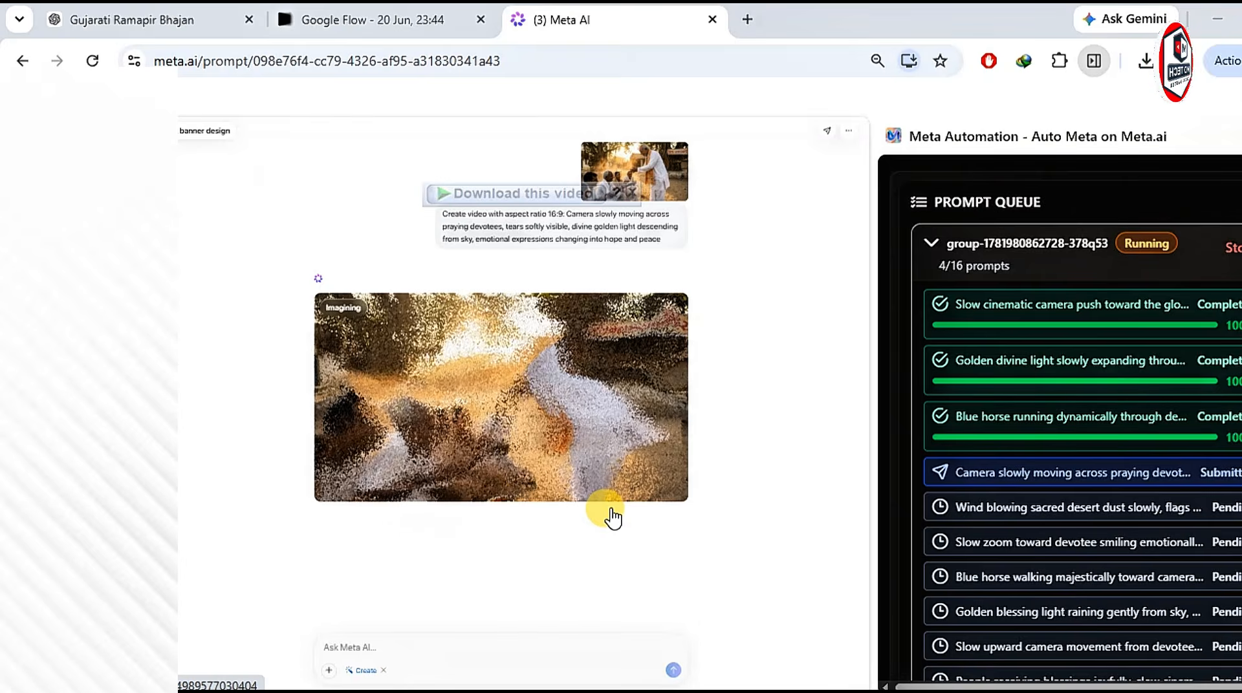
scroll(763, 398, up, 6)
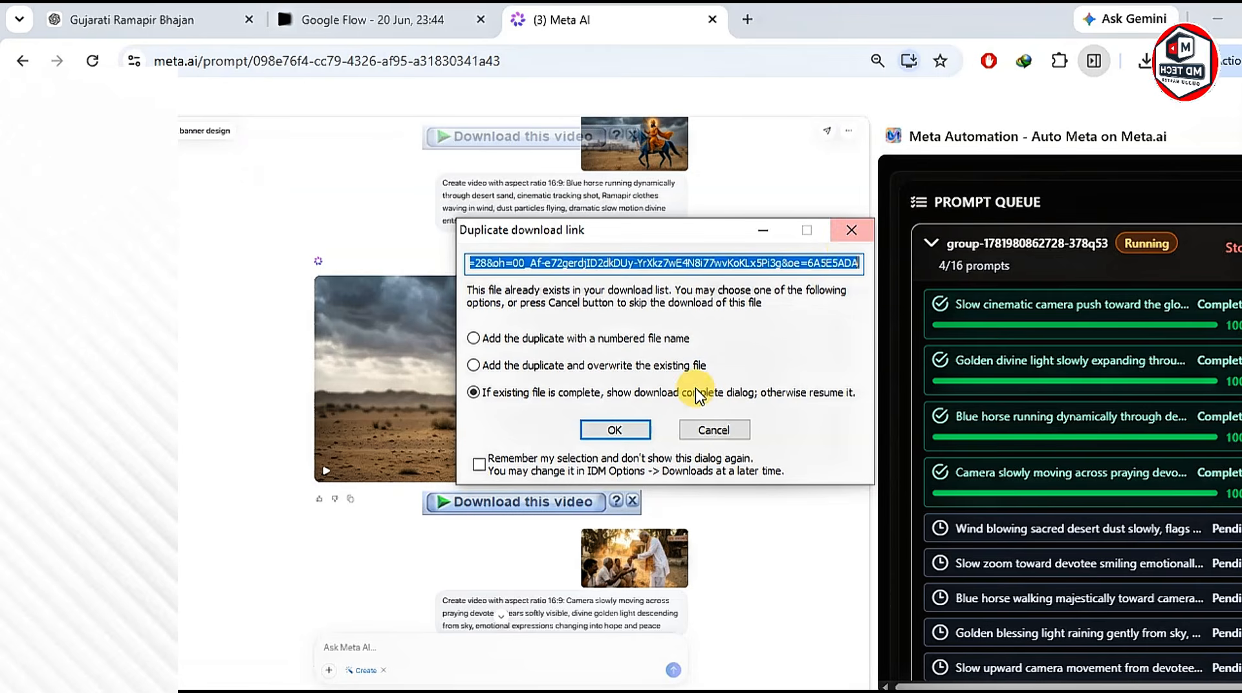
click(848, 229)
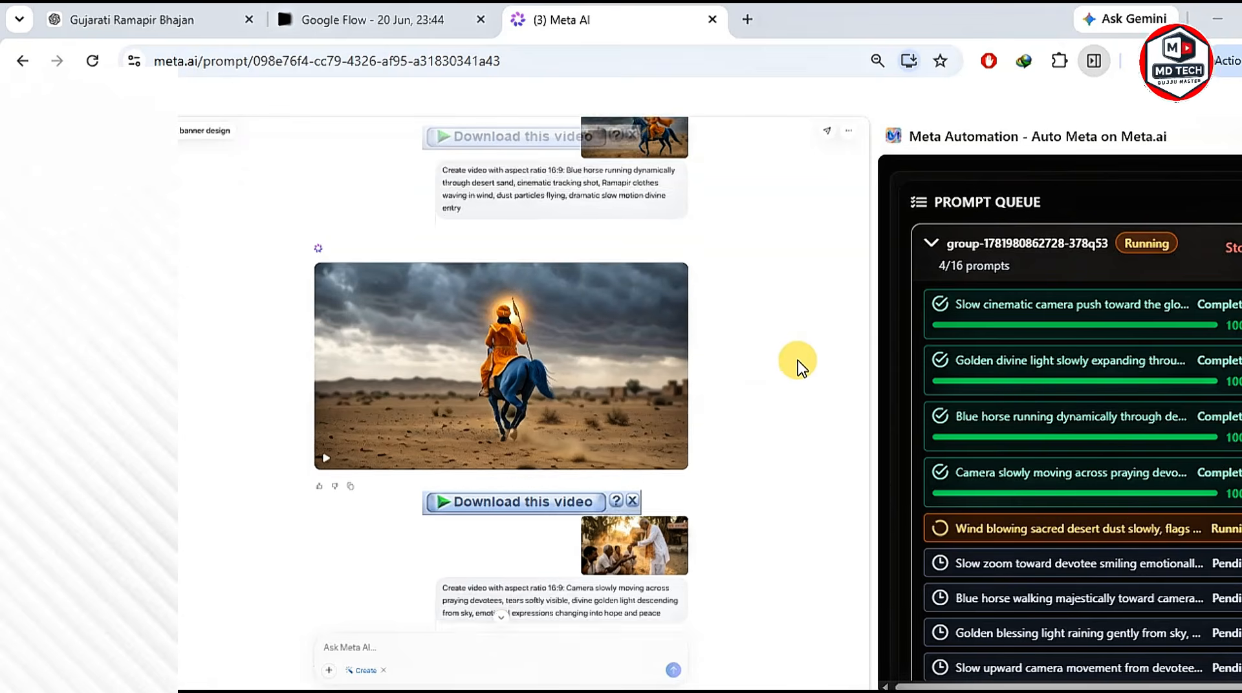
Download the generated desert pilgrims video under the Video category and close the completion dialog
scroll(797, 359, down, 3)
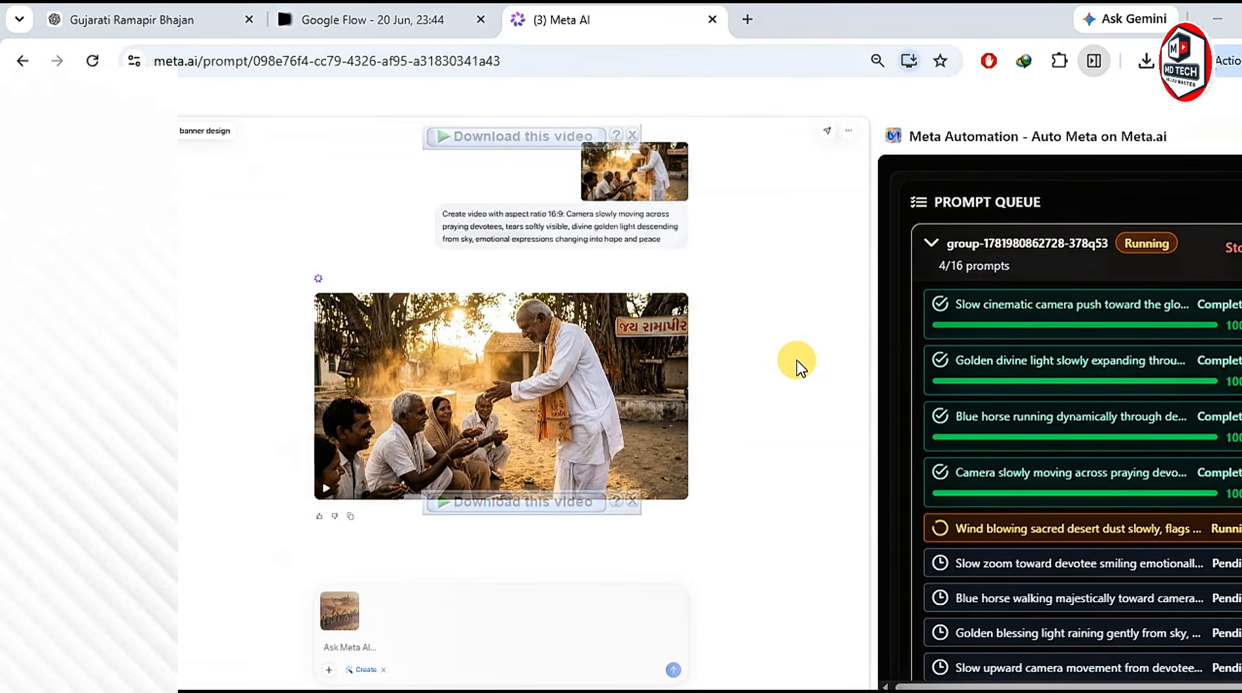
mouse_move(616, 411)
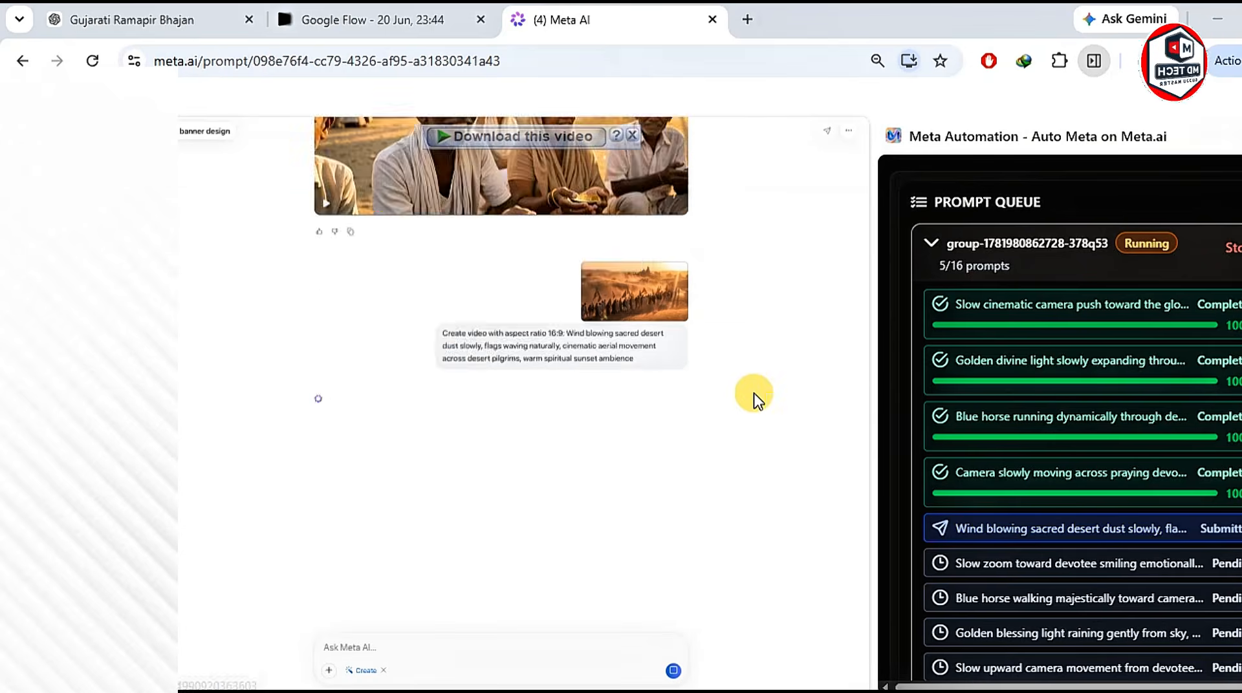
scroll(753, 399, up, 4)
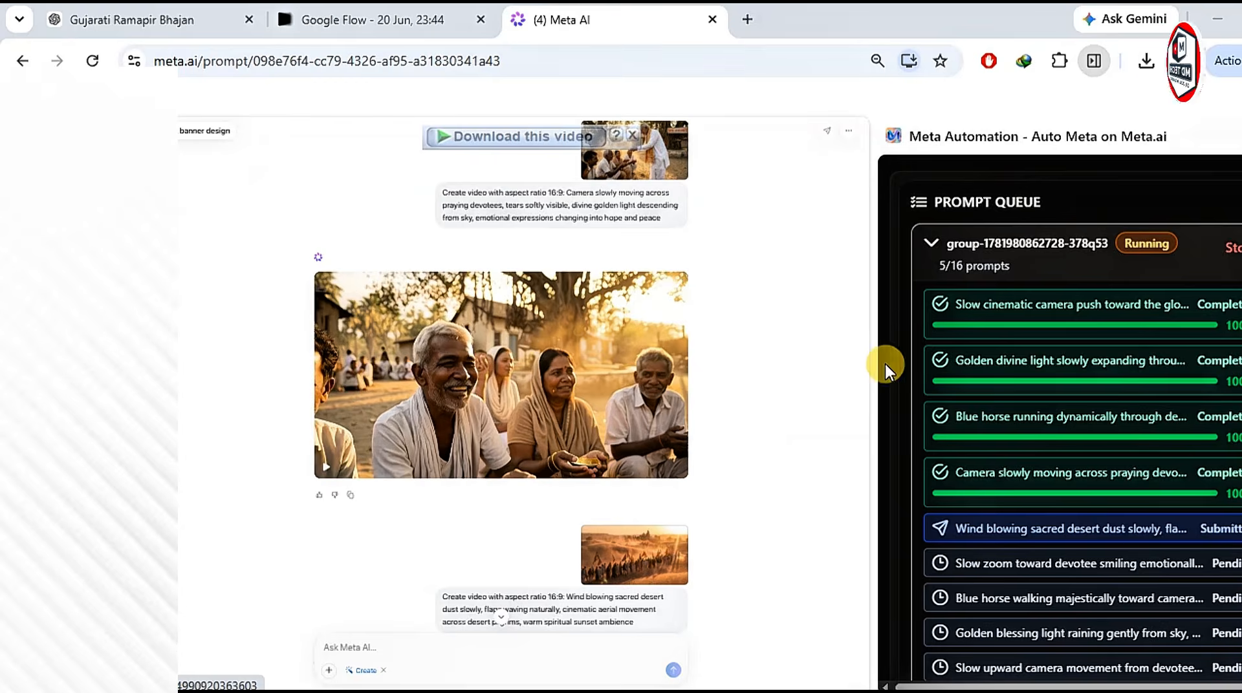
scroll(824, 369, down, 5)
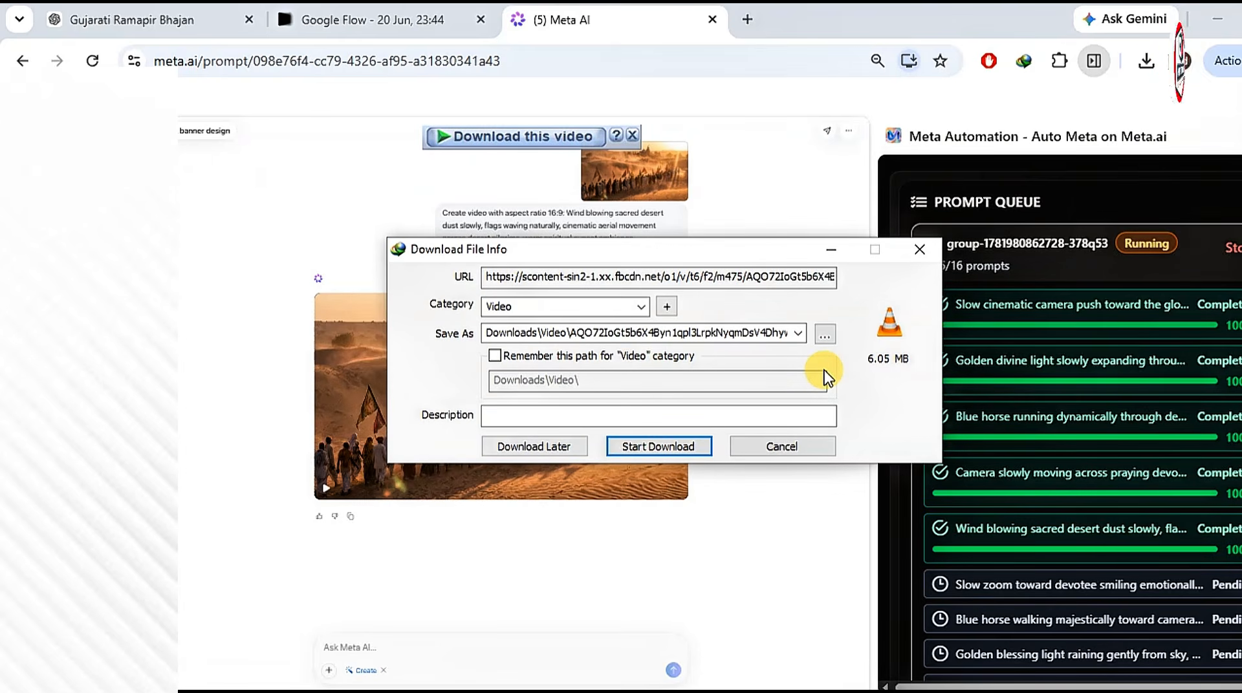
click(667, 446)
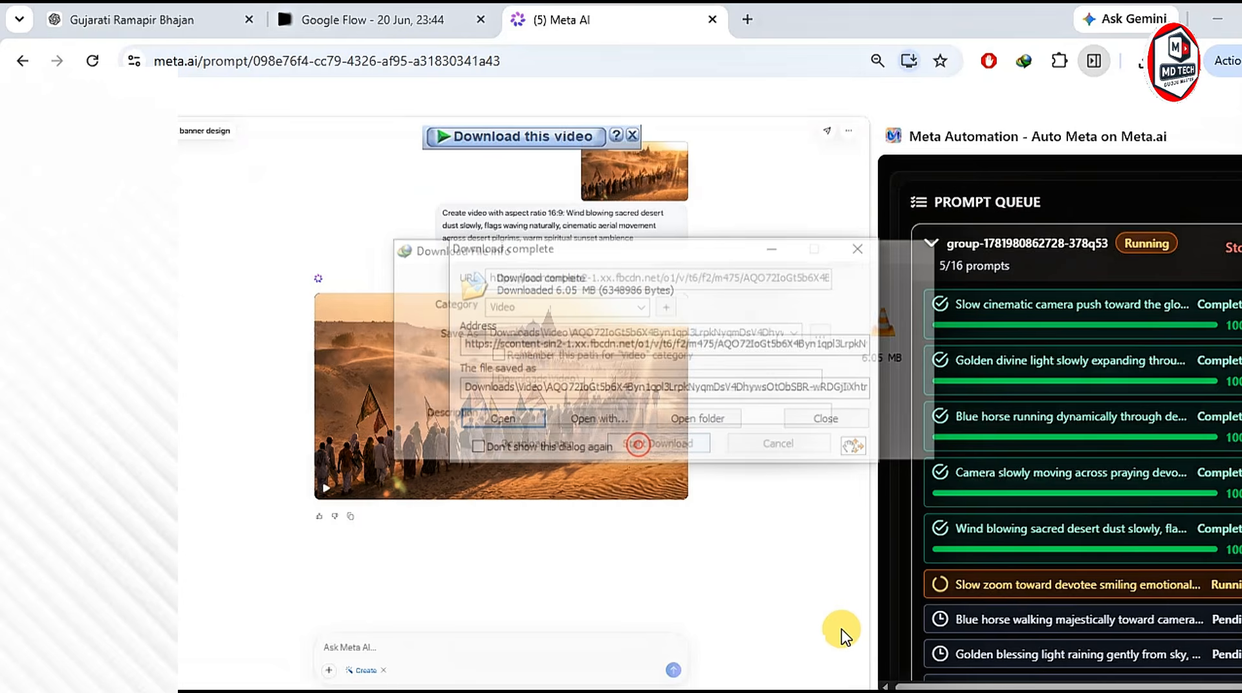
click(864, 247)
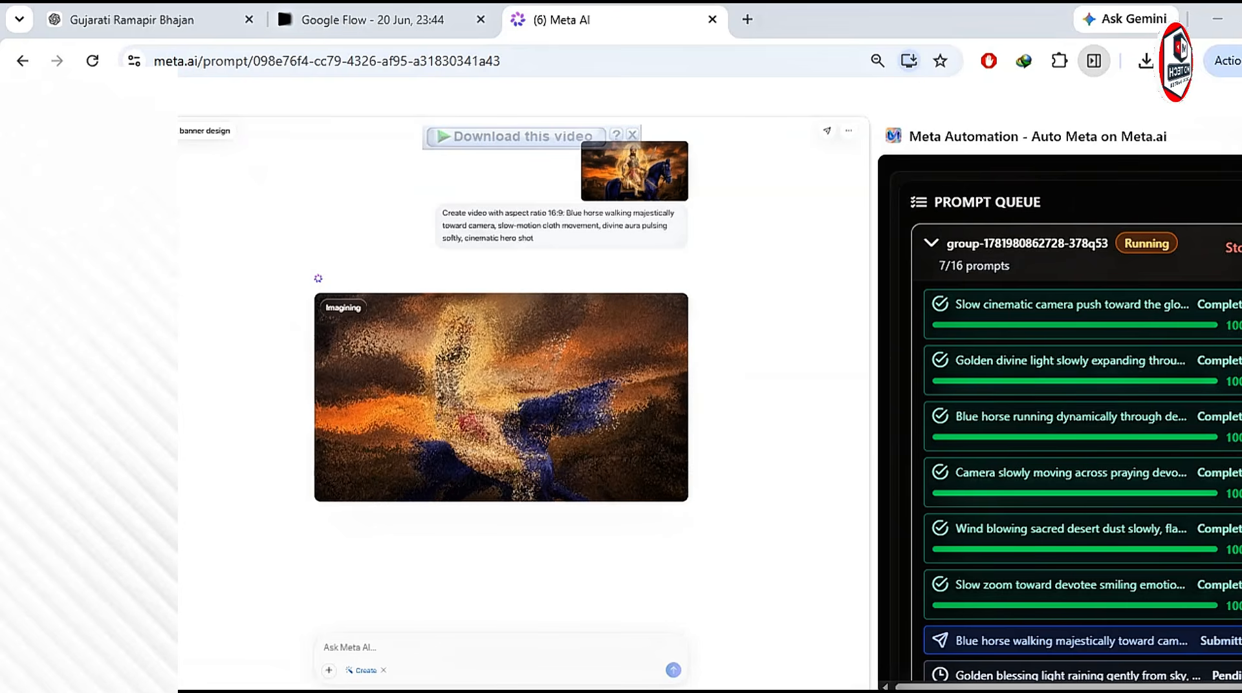
Open the generated desert pilgrims video, return to the chat and look over the majestic blue horse video
scroll(819, 363, up, 2)
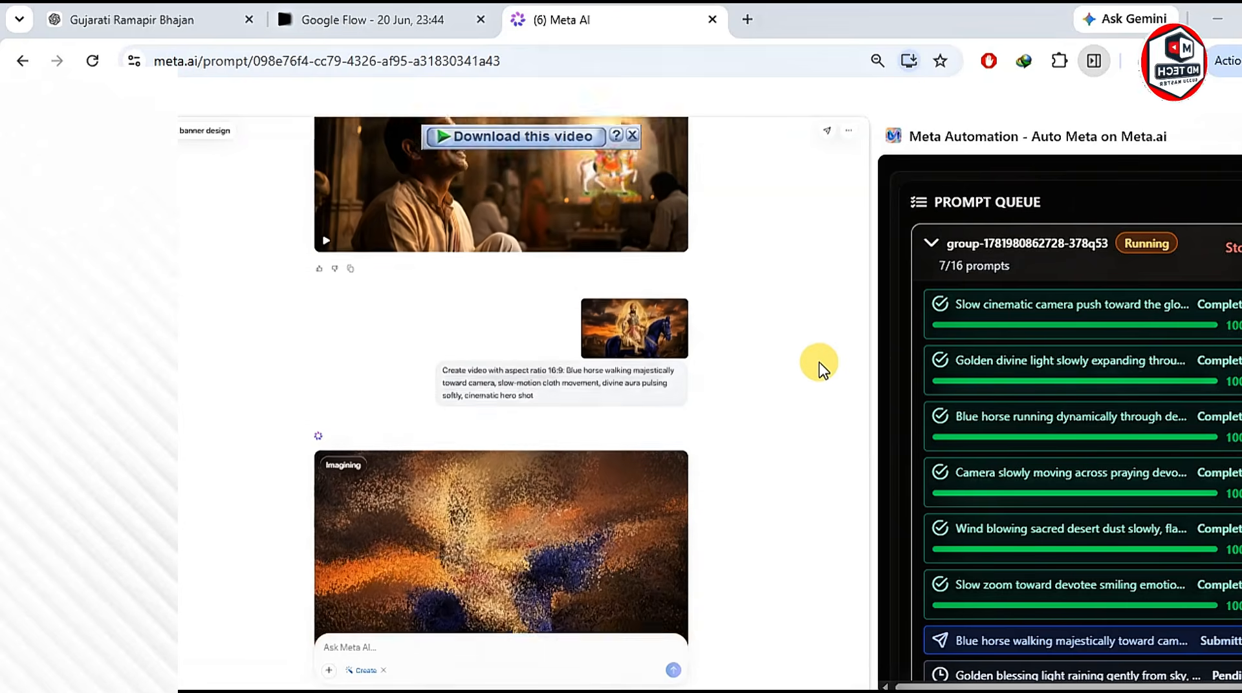
scroll(819, 362, up, 8)
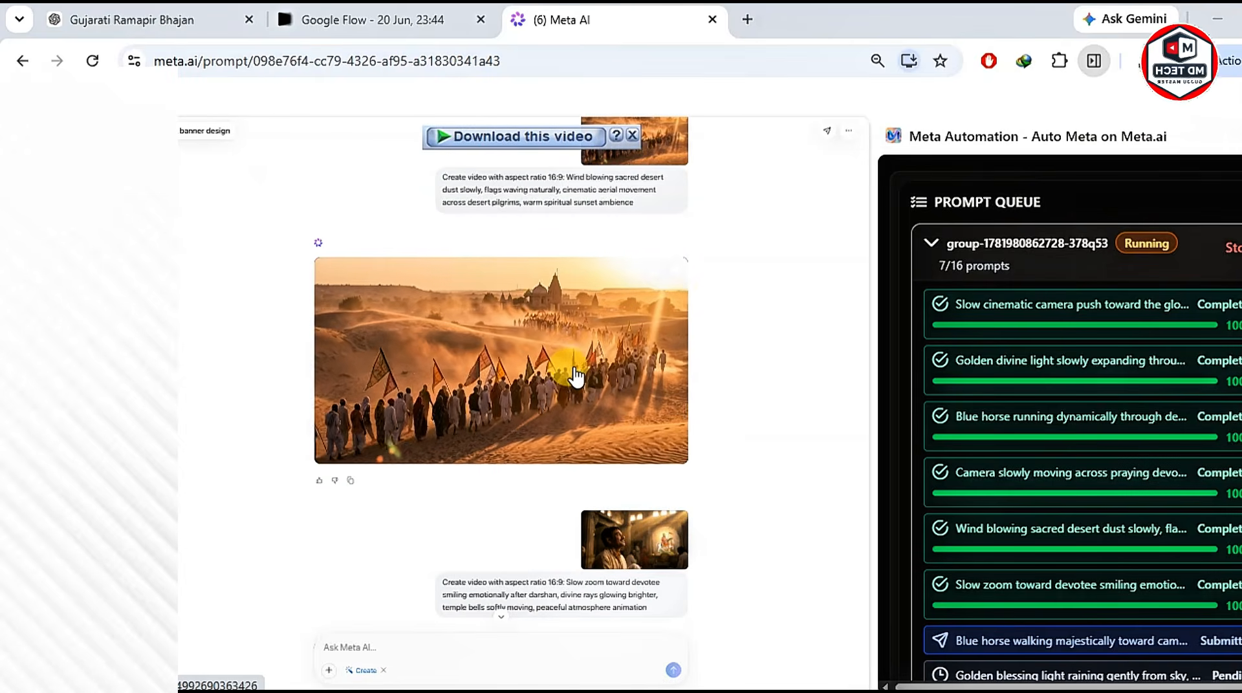
click(576, 376)
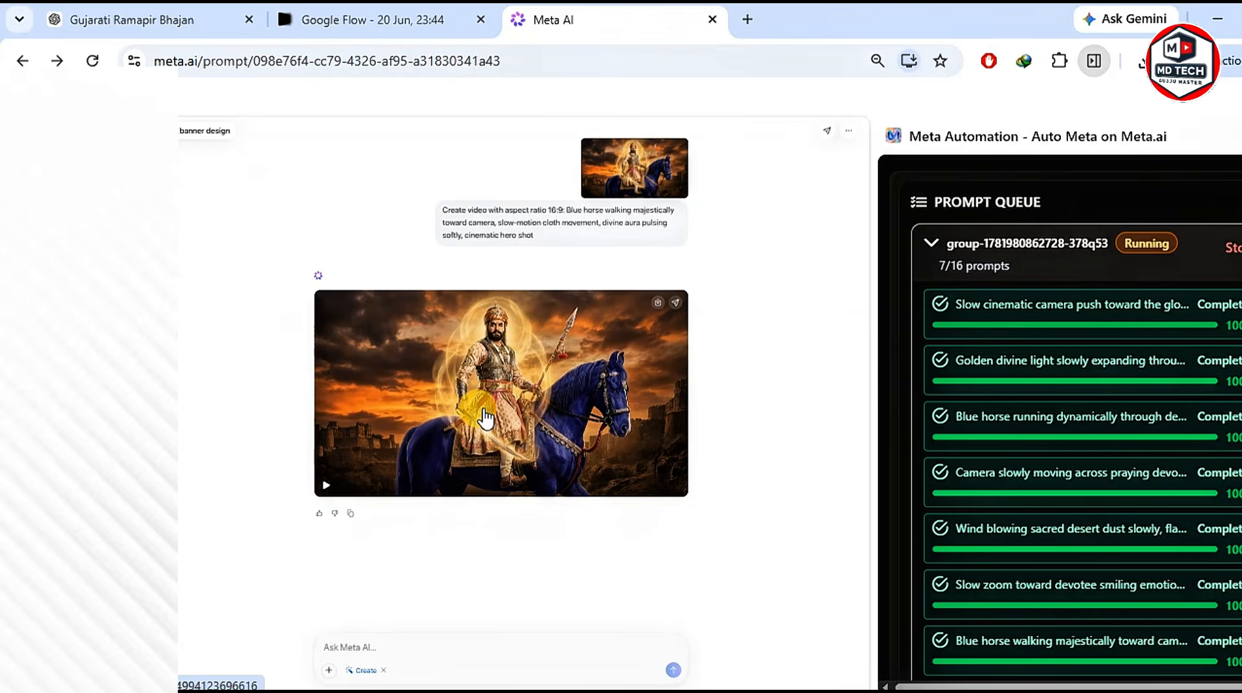
scroll(754, 369, up, 5)
scroll(754, 369, up, 2)
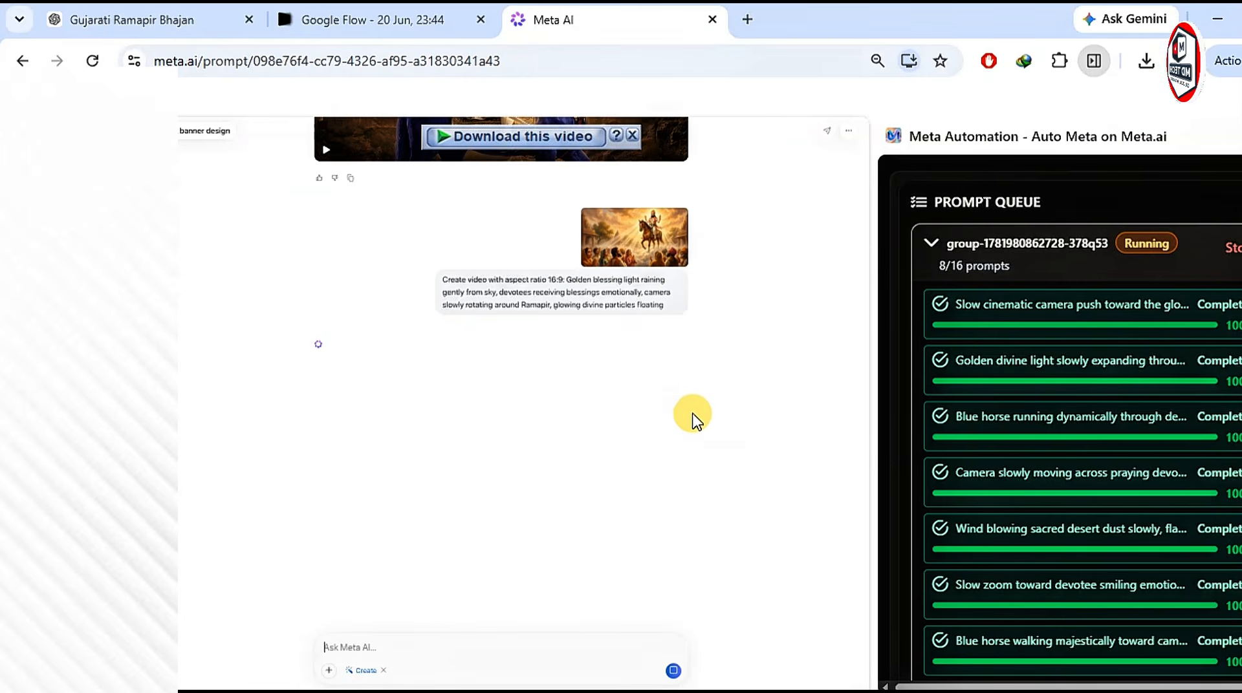
Download the generated golden blessing light and night-sky temple videos under the Video category, closing each completion dialog
scroll(694, 422, up, 2)
scroll(712, 401, up, 1)
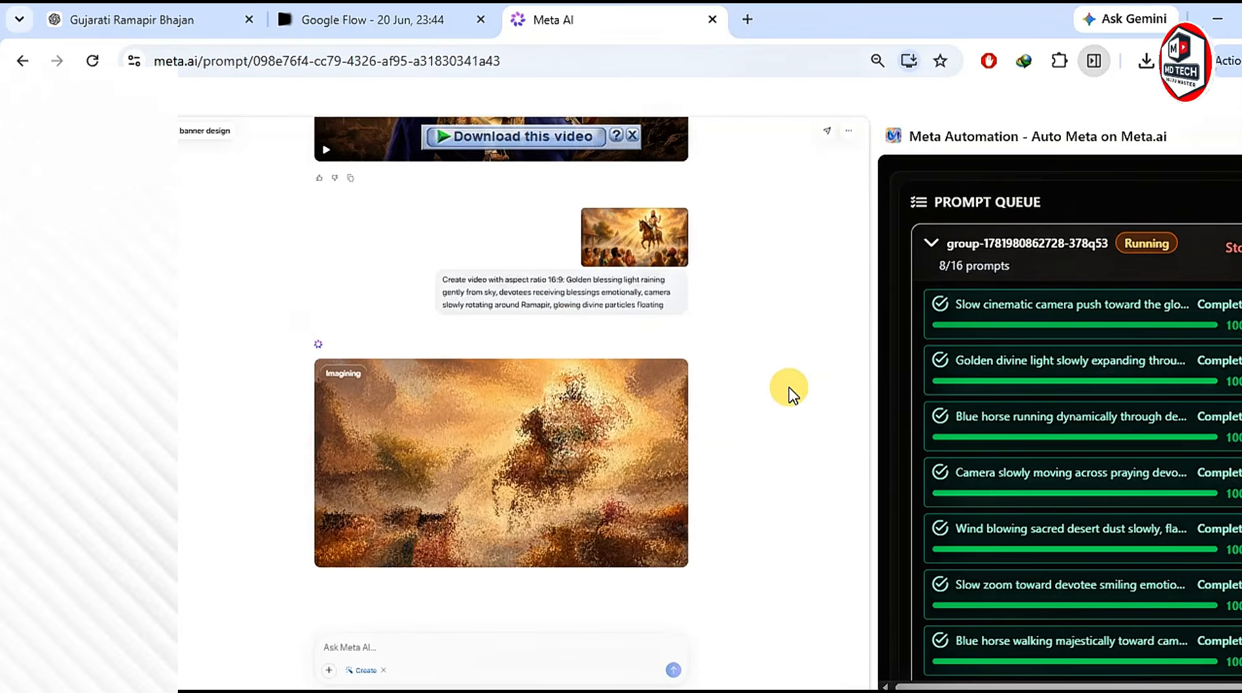
scroll(967, 402, down, 5)
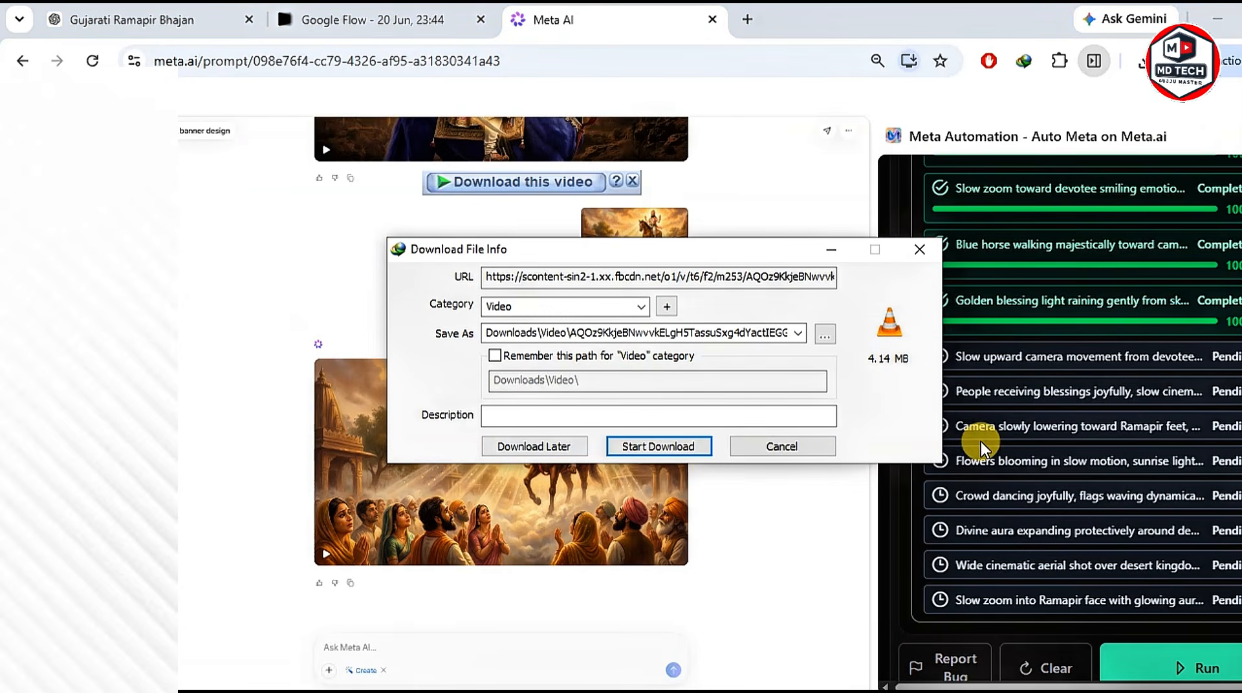
click(667, 448)
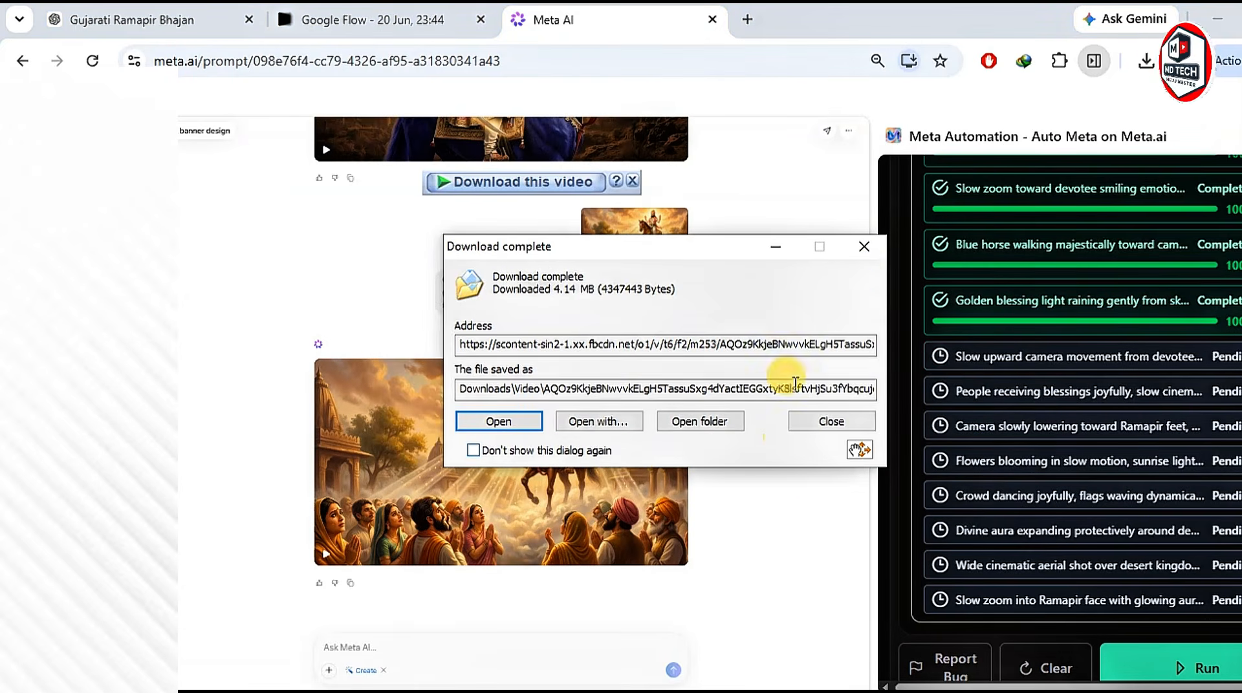
click(864, 248)
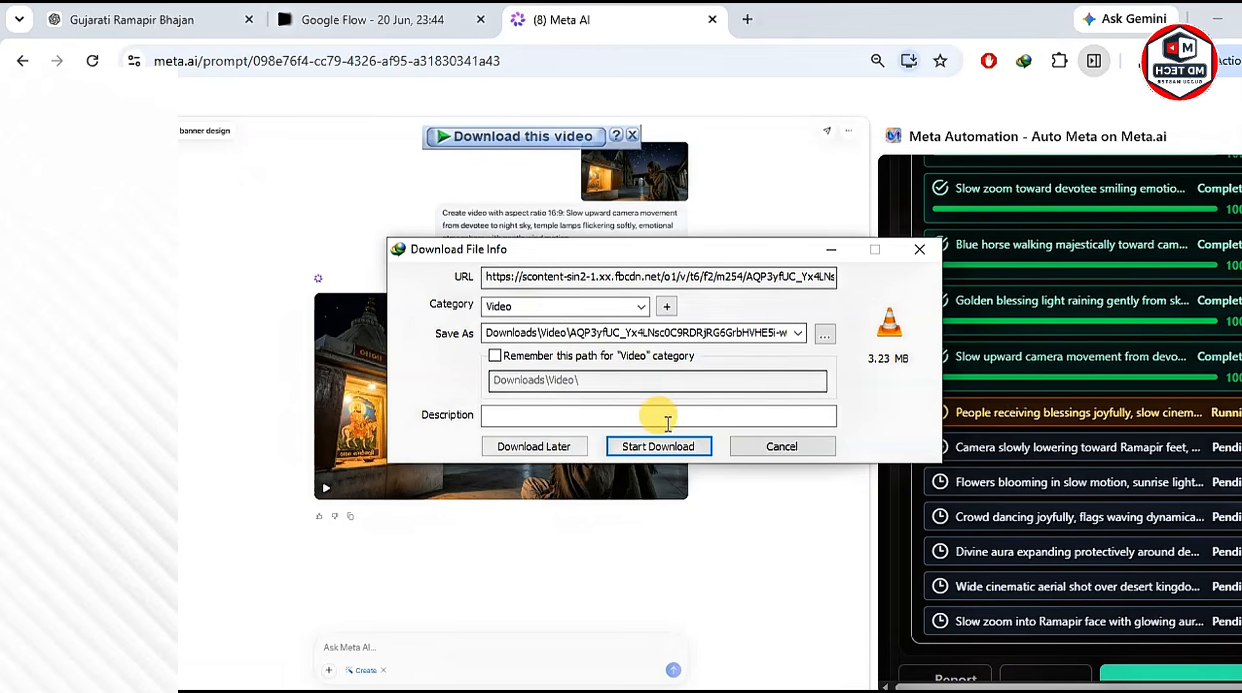
click(667, 448)
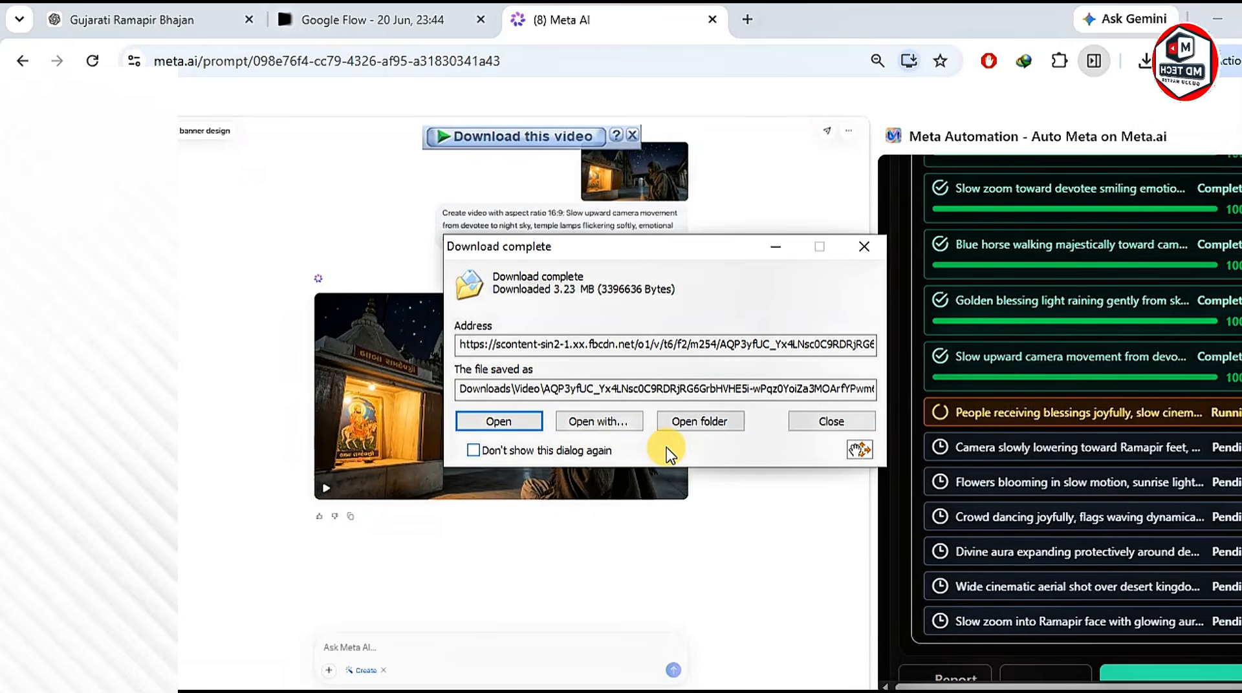
click(849, 249)
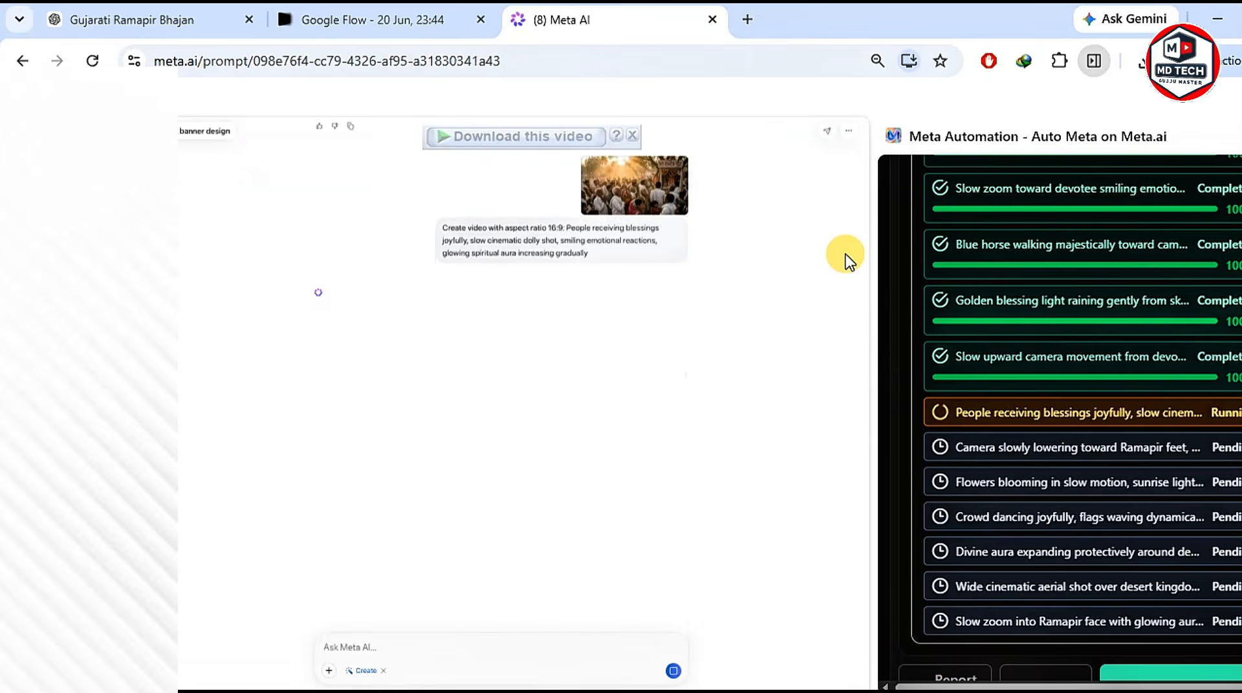
Look back through the night temple, golden blessing and blue horse videos and return to the clip being generated
scroll(802, 304, up, 2)
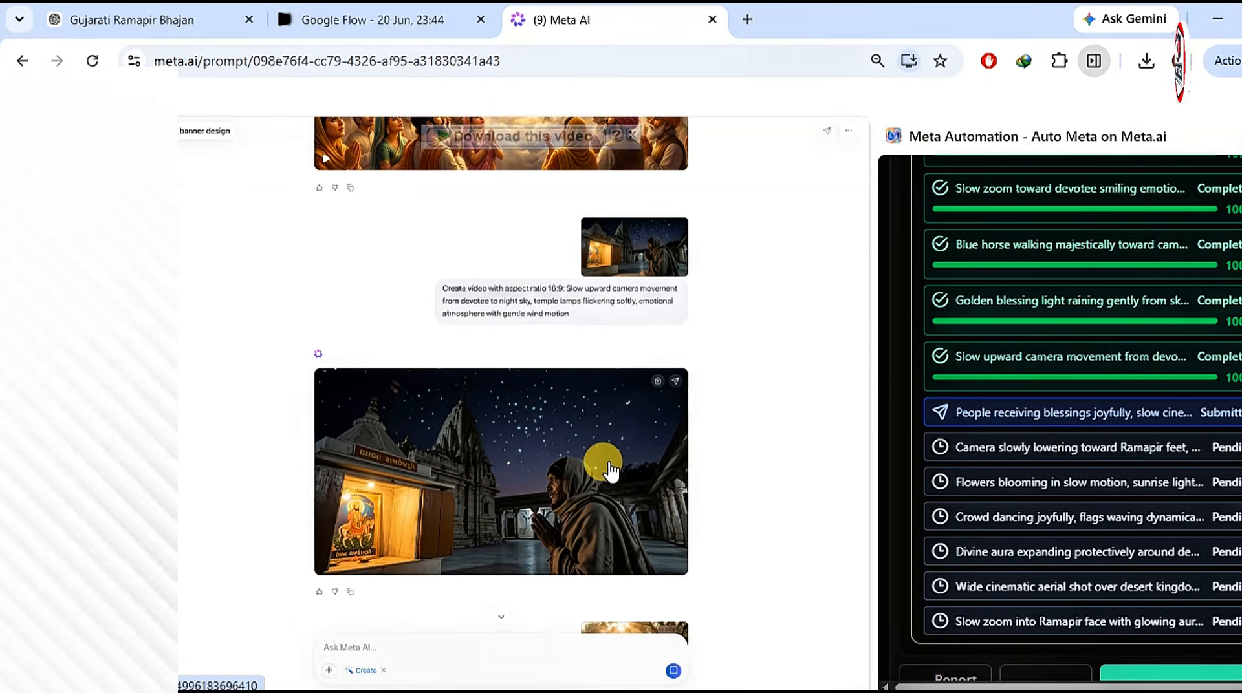
scroll(607, 466, up, 4)
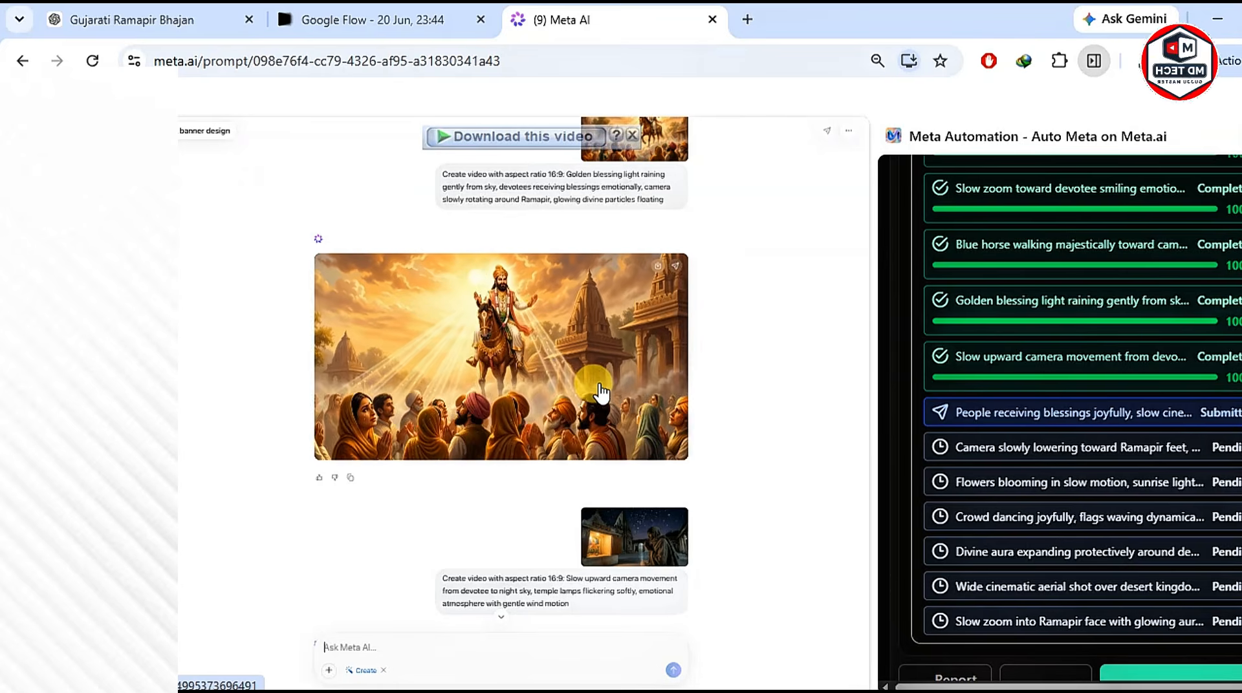
scroll(600, 391, up, 3)
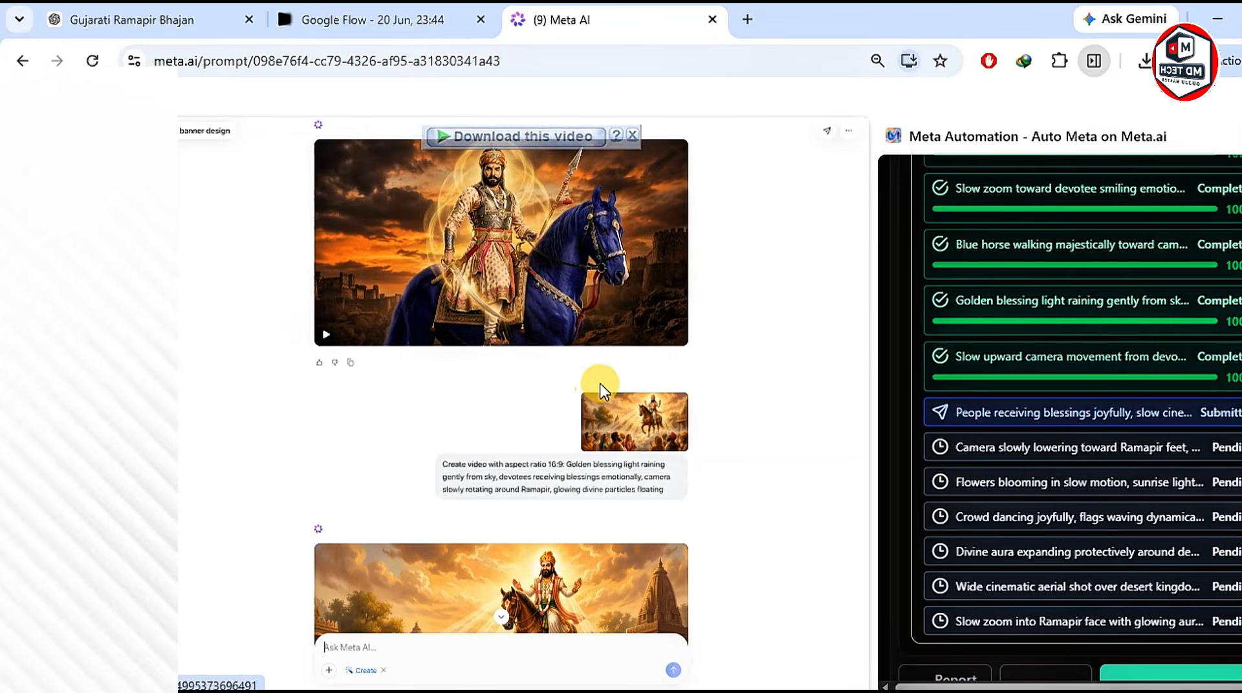
scroll(569, 282, down, 5)
scroll(716, 438, down, 10)
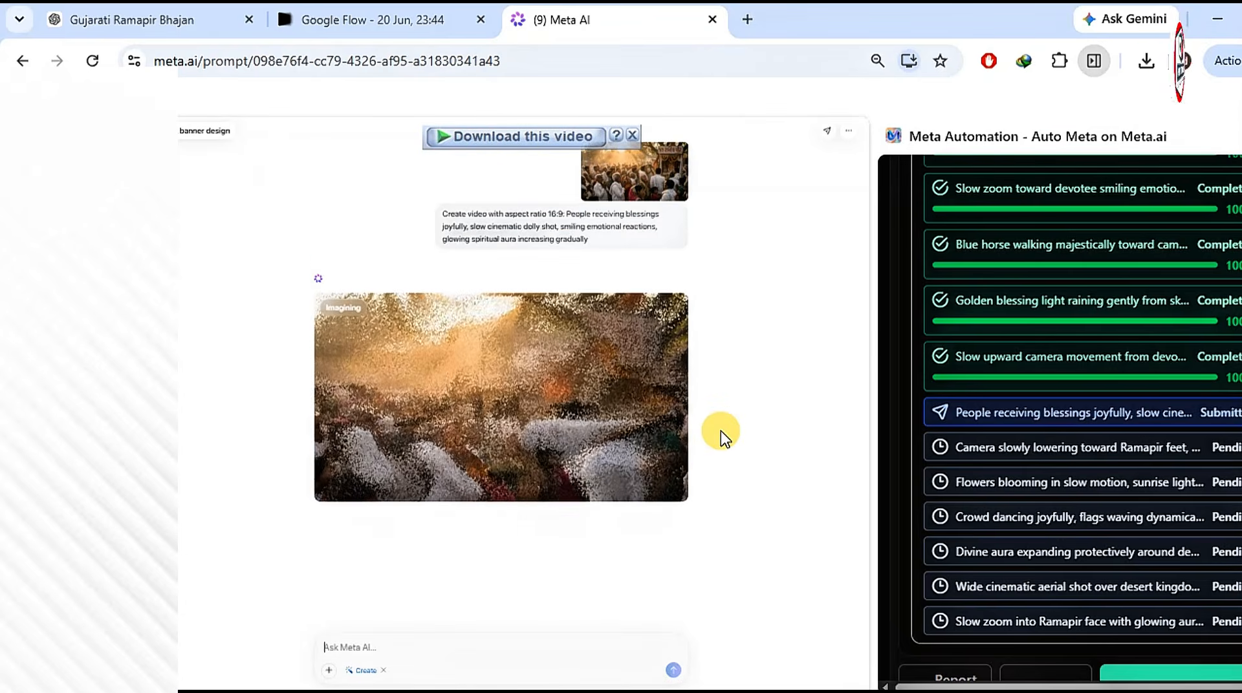
scroll(913, 456, down, 1)
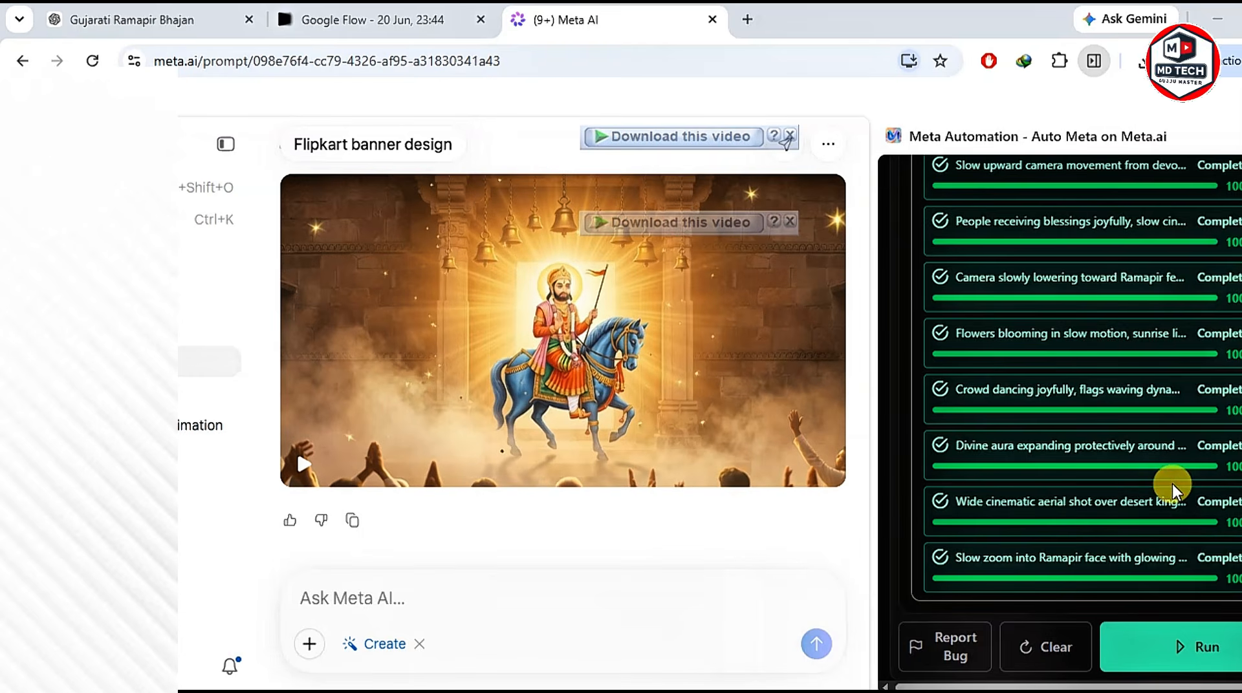
Check the status of the prompt queue and look through the last generated videos in the chat
scroll(1161, 480, up, 7)
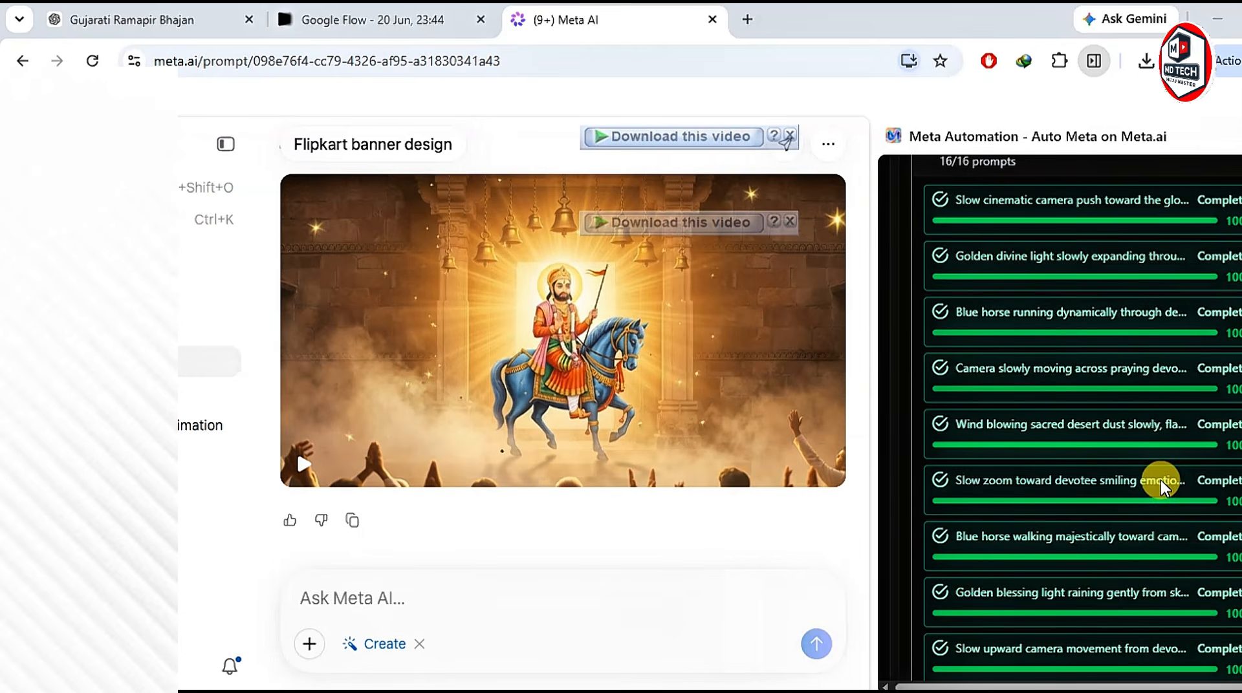
scroll(1160, 480, down, 7)
scroll(665, 416, down, 5)
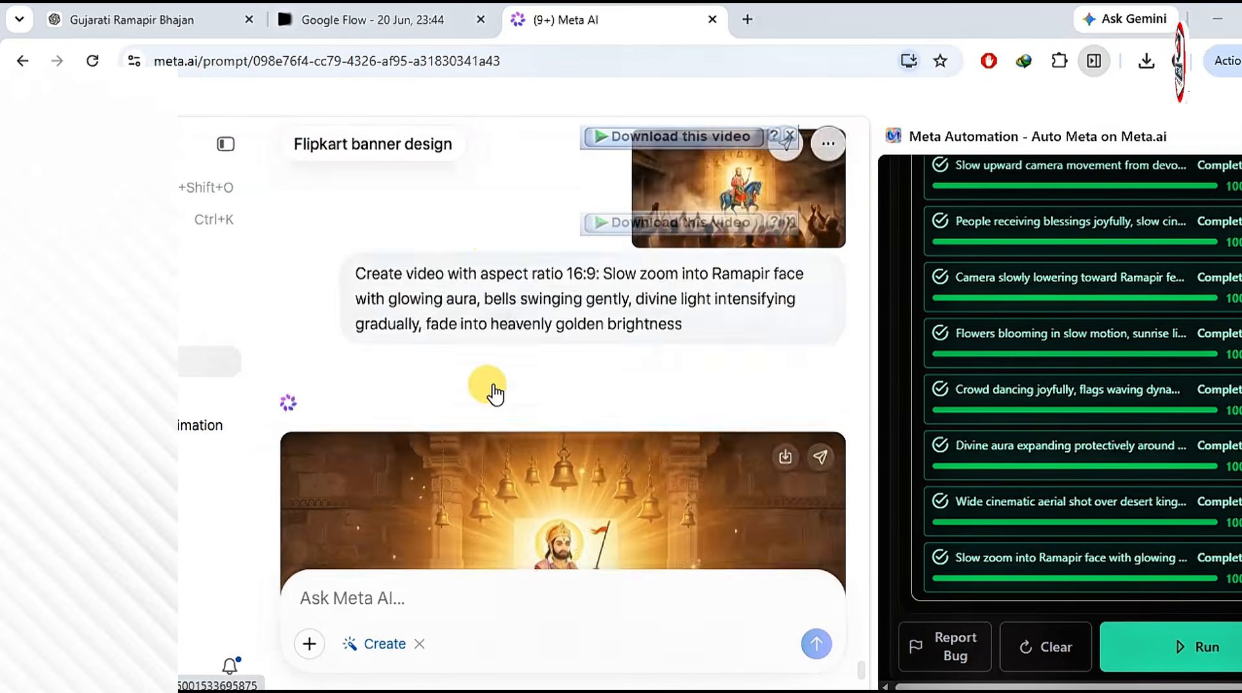
scroll(496, 392, up, 4)
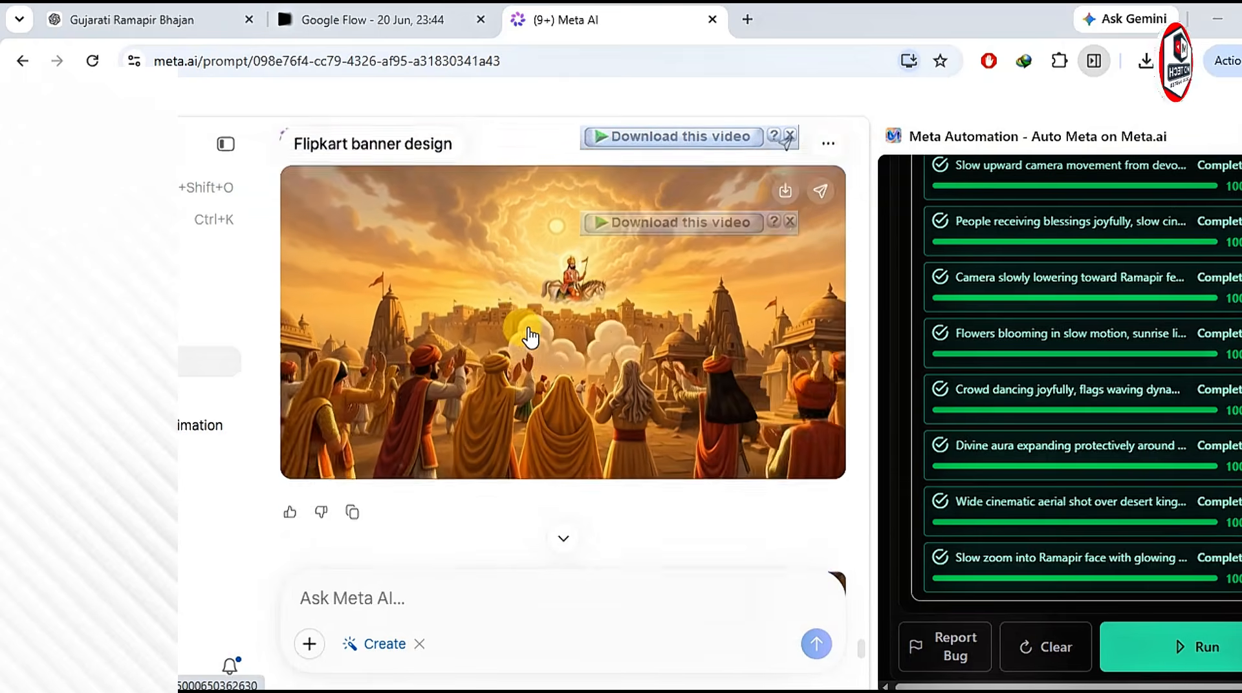
scroll(529, 336, up, 8)
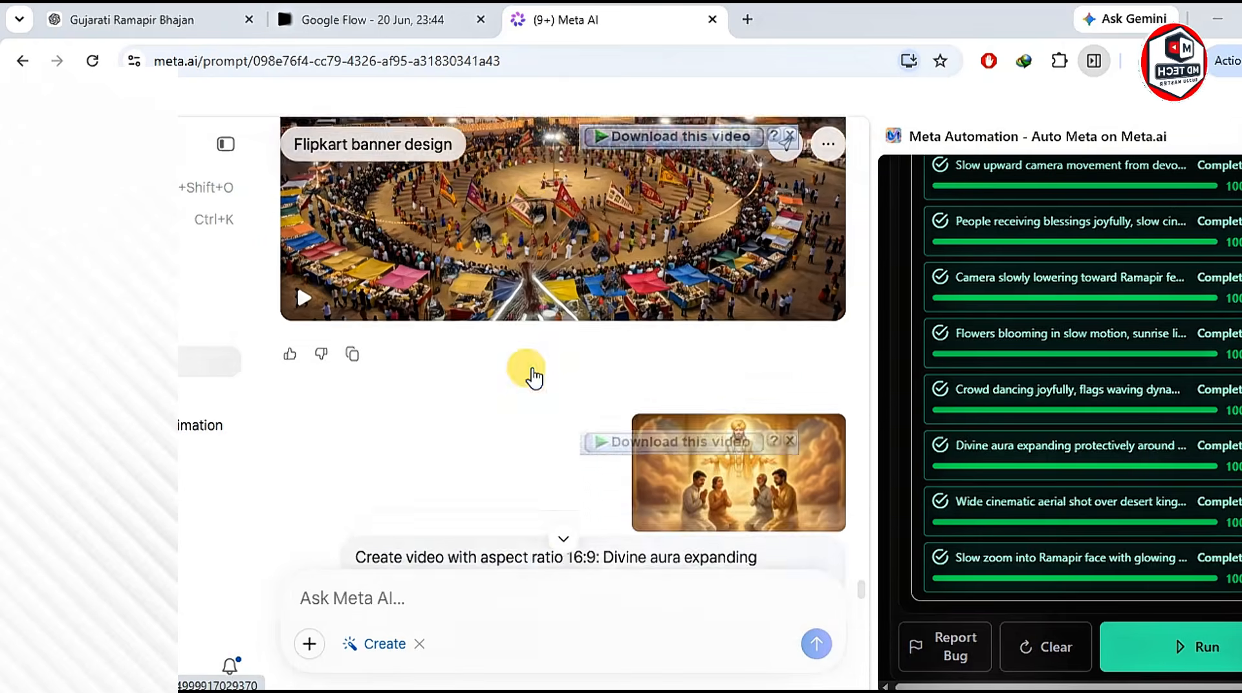
scroll(532, 378, up, 3)
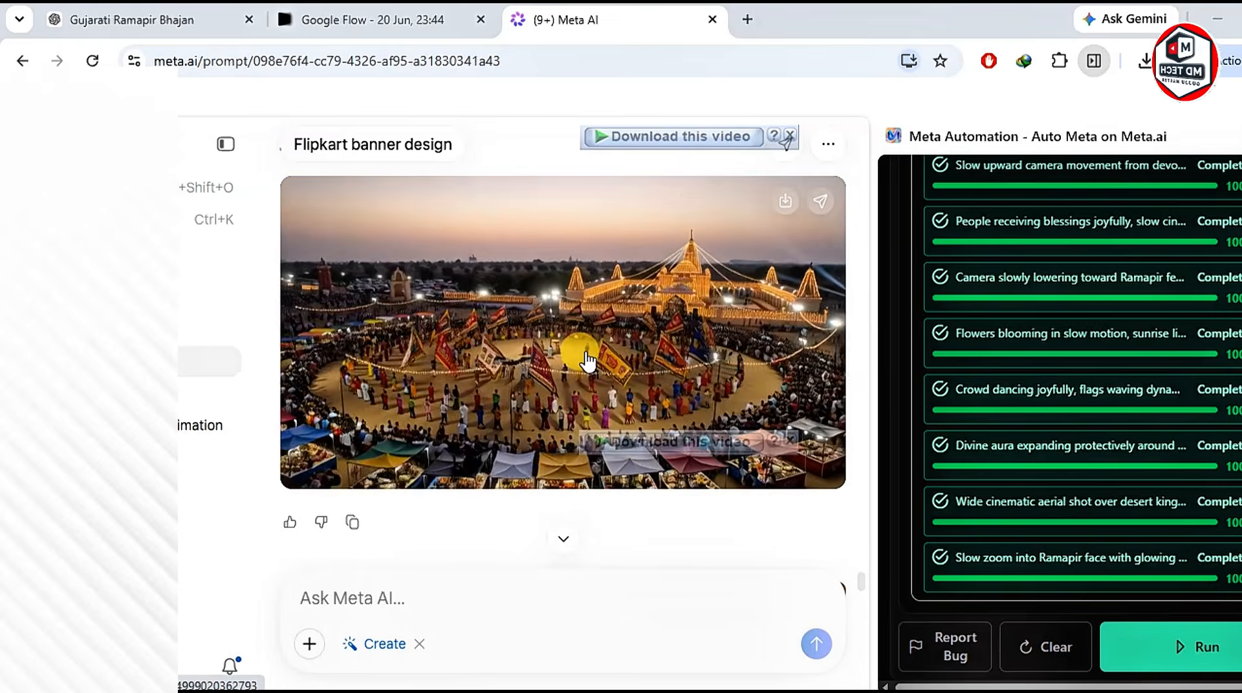
scroll(588, 361, down, 12)
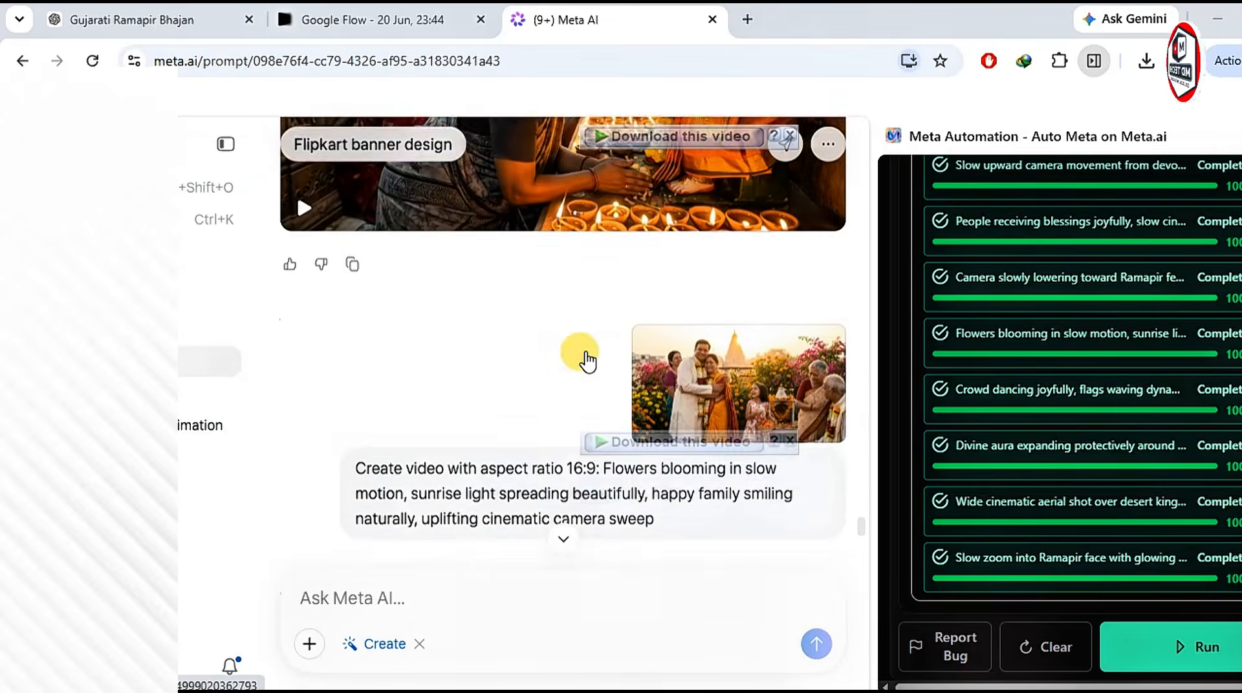
scroll(588, 361, up, 5)
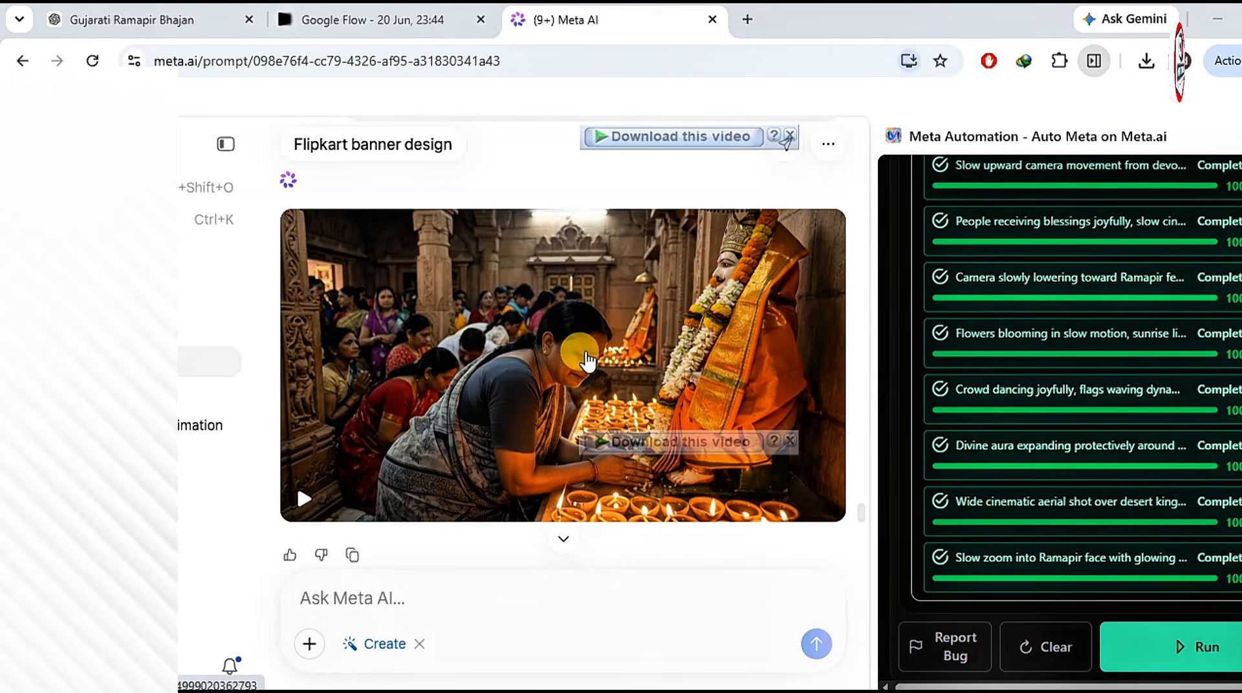
scroll(587, 361, down, 15)
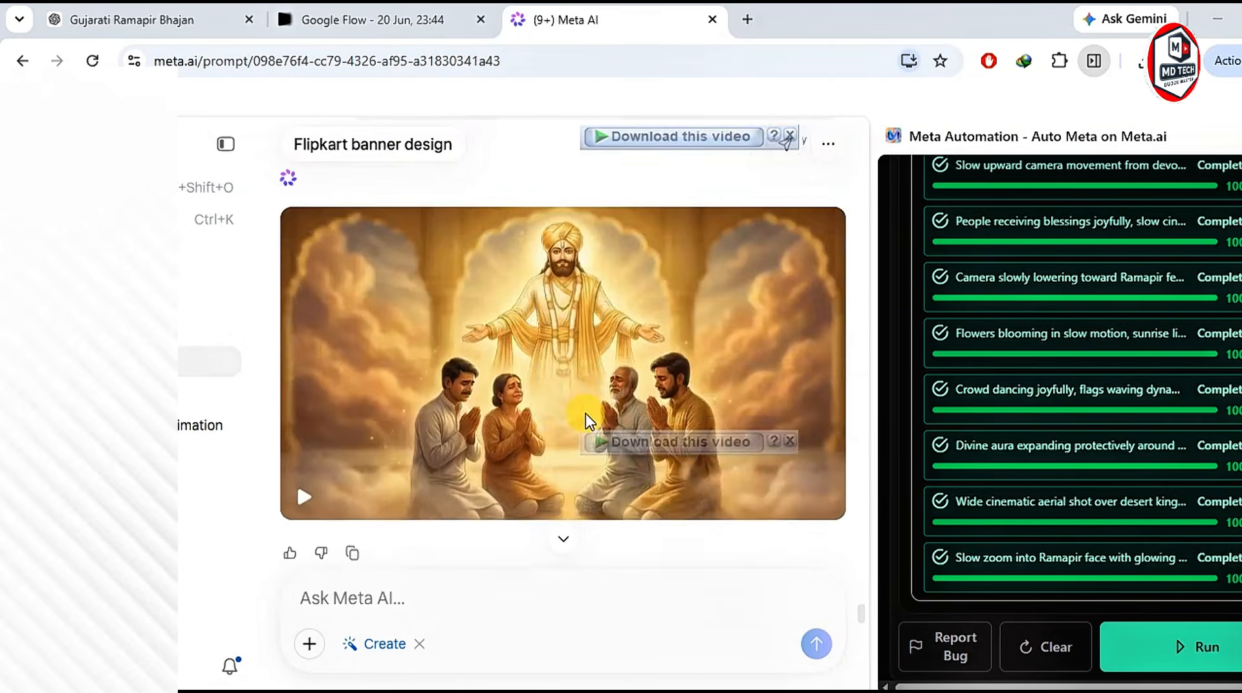
scroll(585, 413, down, 5)
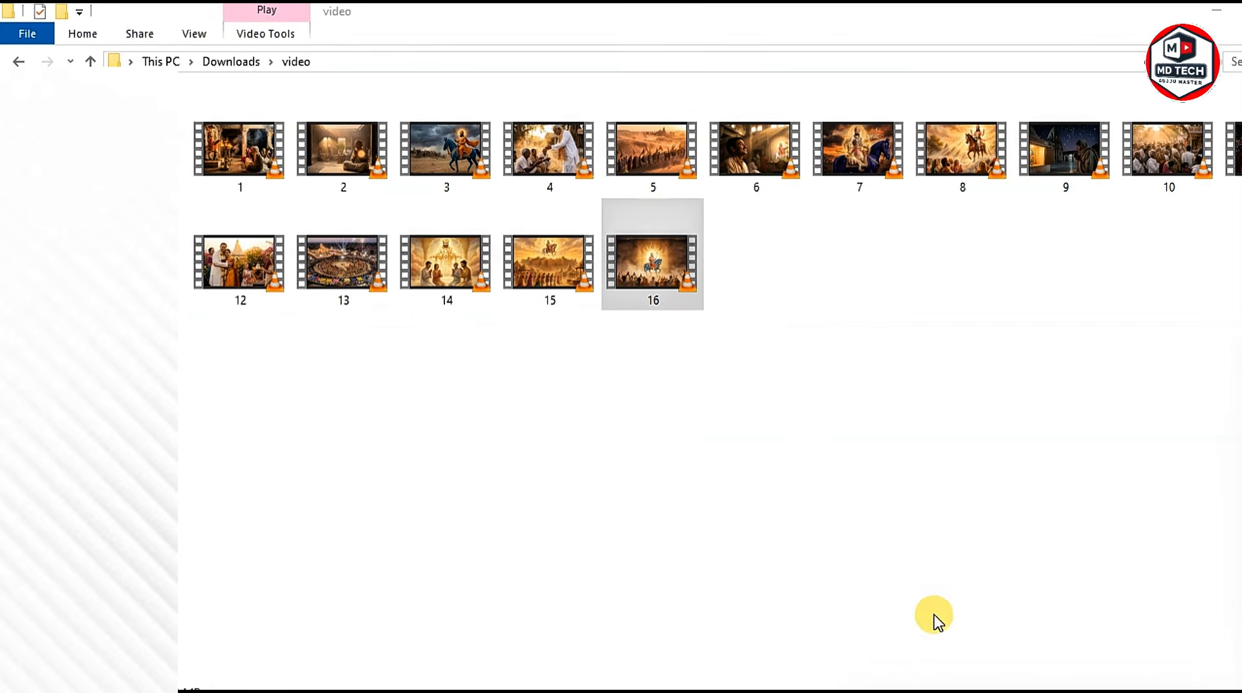
Display the clips in the Downloads video folder in File Explorer as extra large icons, trying large icons in between
click(186, 29)
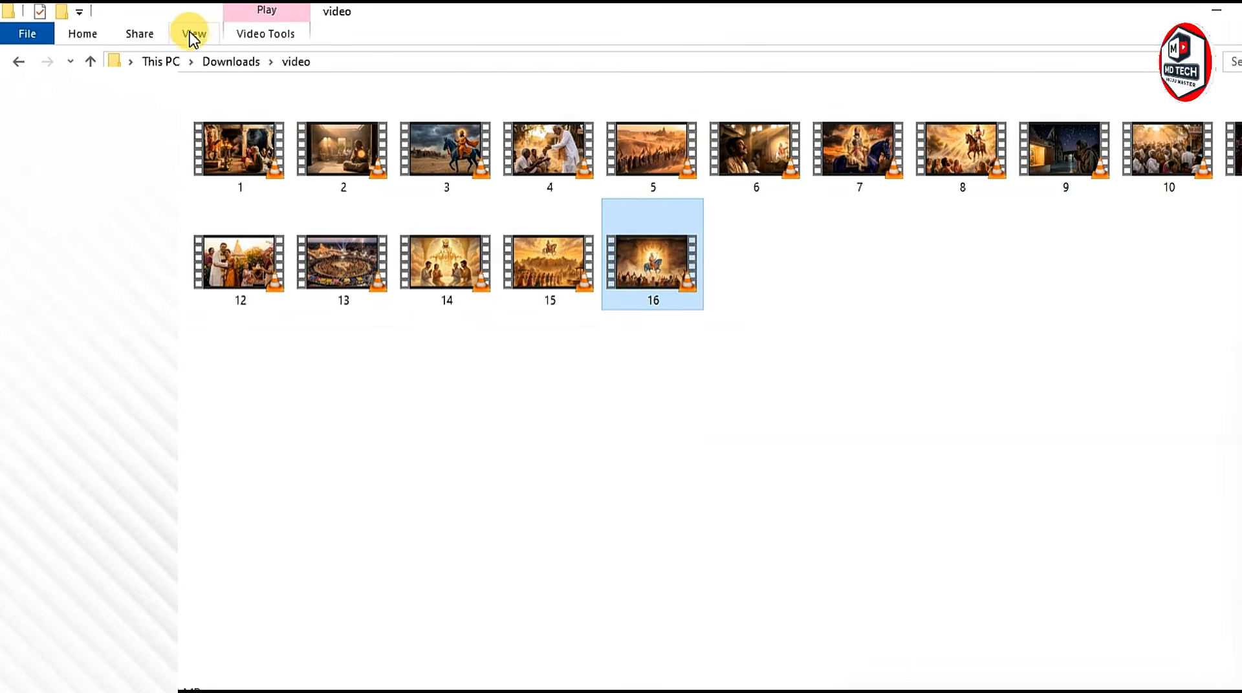
click(194, 38)
click(200, 59)
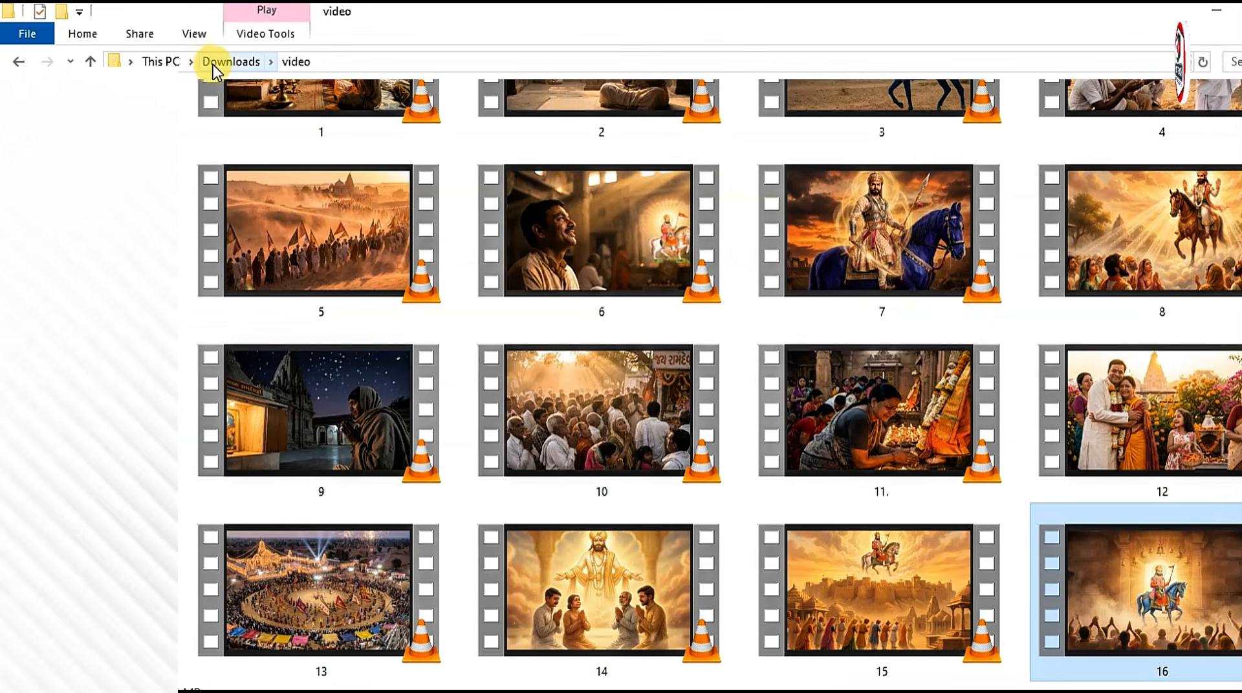
click(190, 36)
click(297, 60)
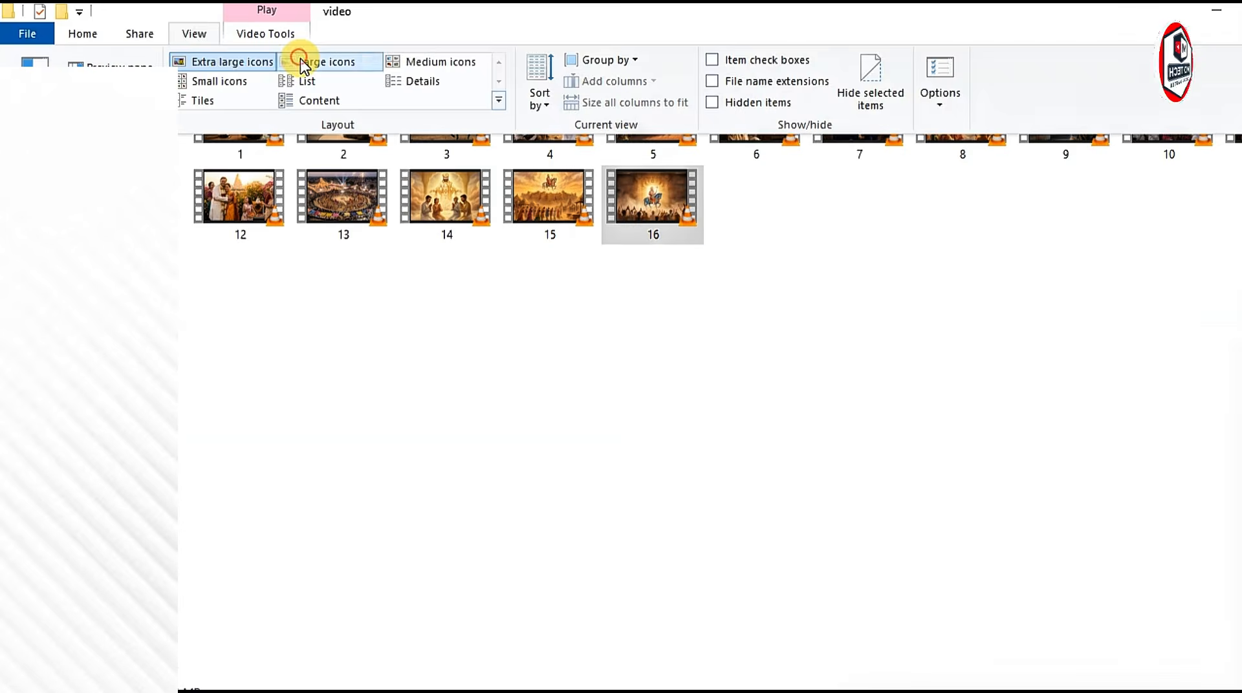
click(202, 34)
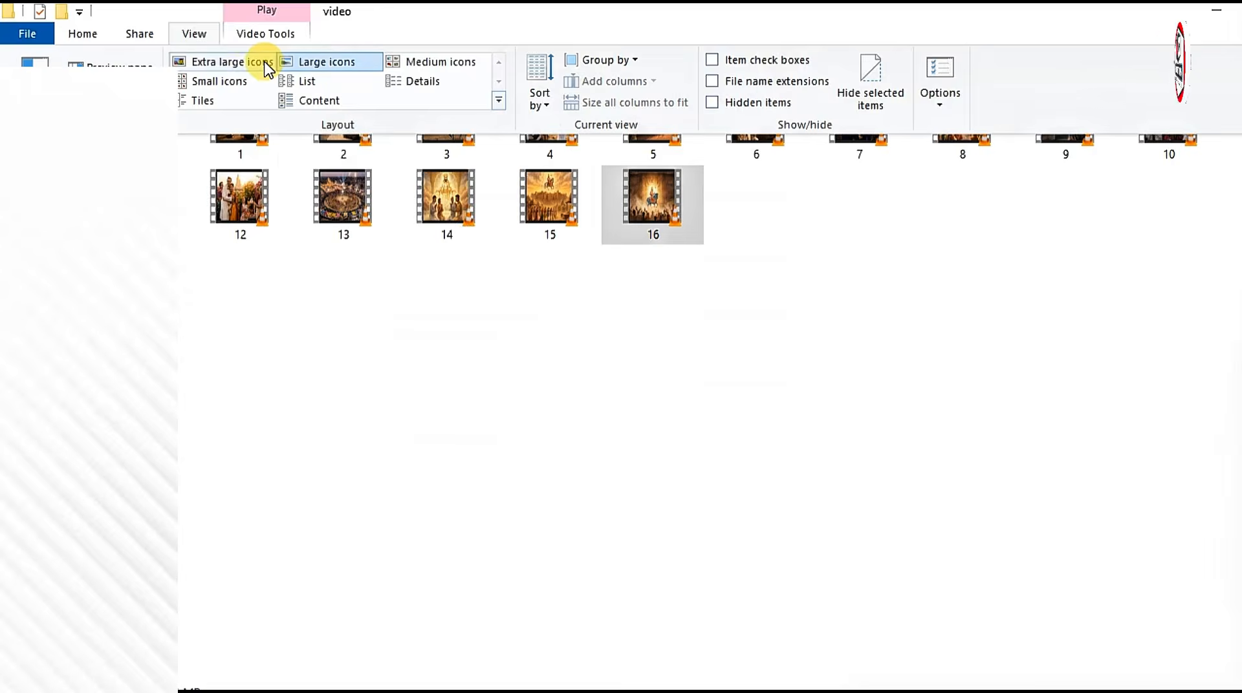
click(252, 62)
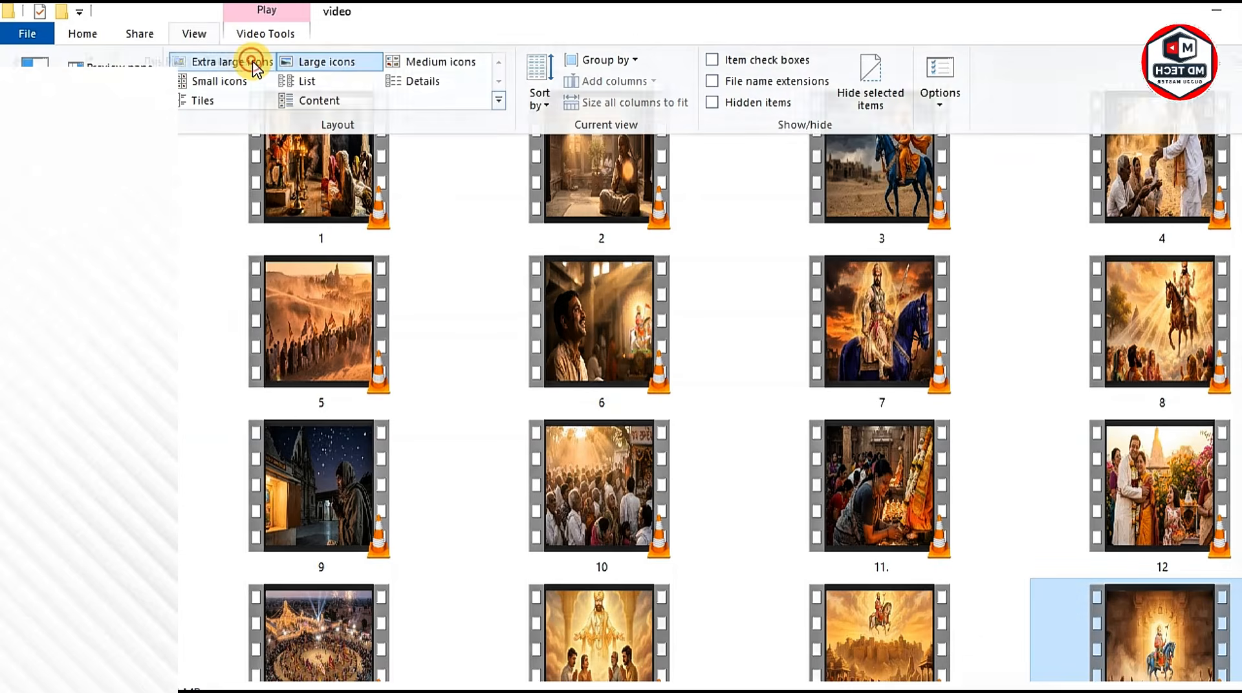
Look through the thumbnails of the 16 numbered clips in the Downloads video folder
scroll(991, 340, down, 1)
scroll(991, 340, up, 1)
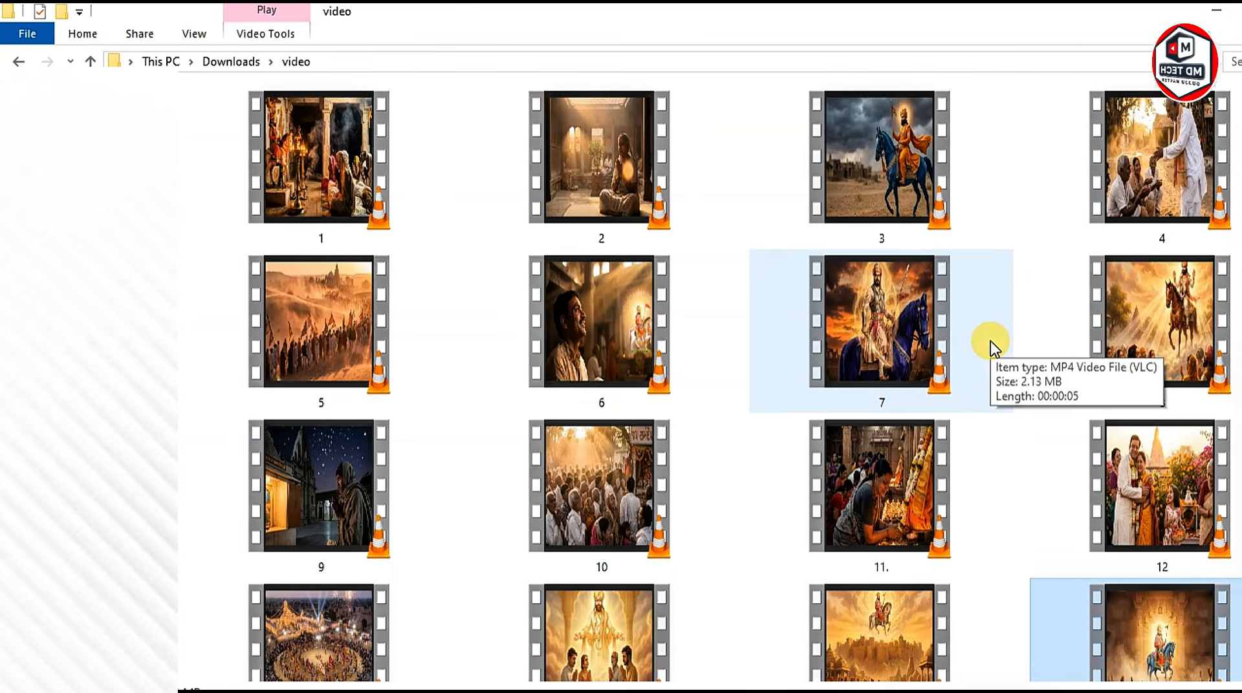
scroll(991, 340, down, 1)
scroll(991, 340, up, 1)
scroll(993, 339, down, 1)
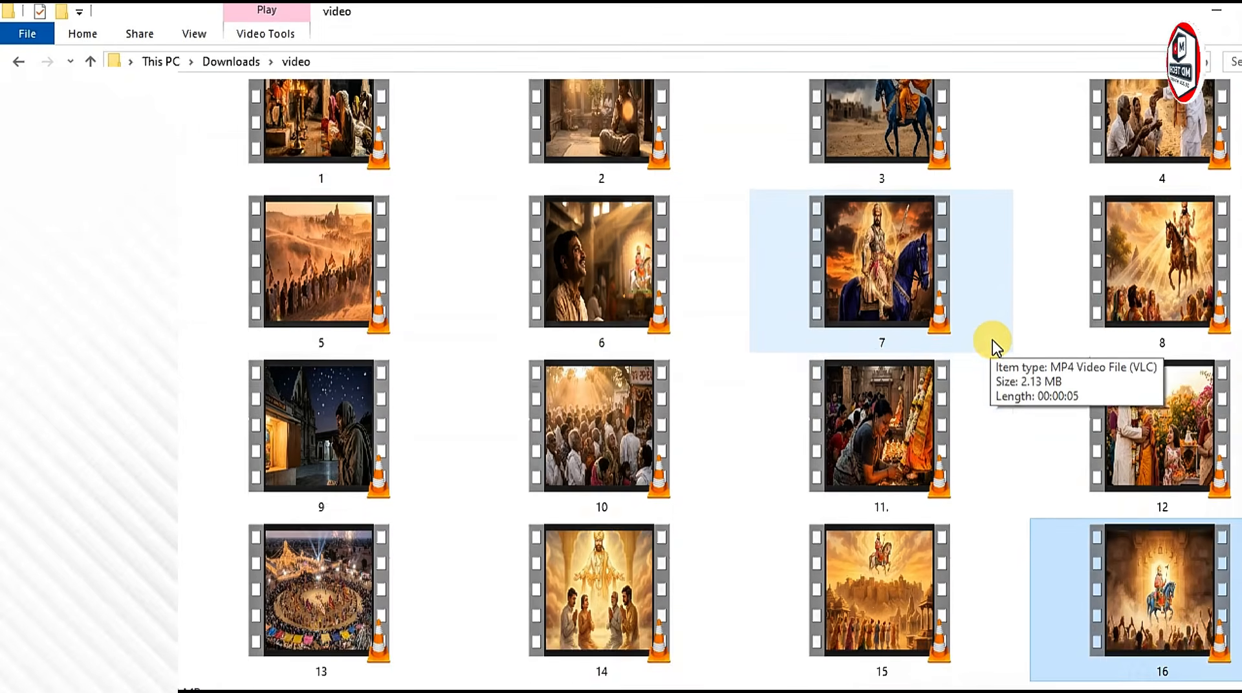
scroll(992, 340, up, 1)
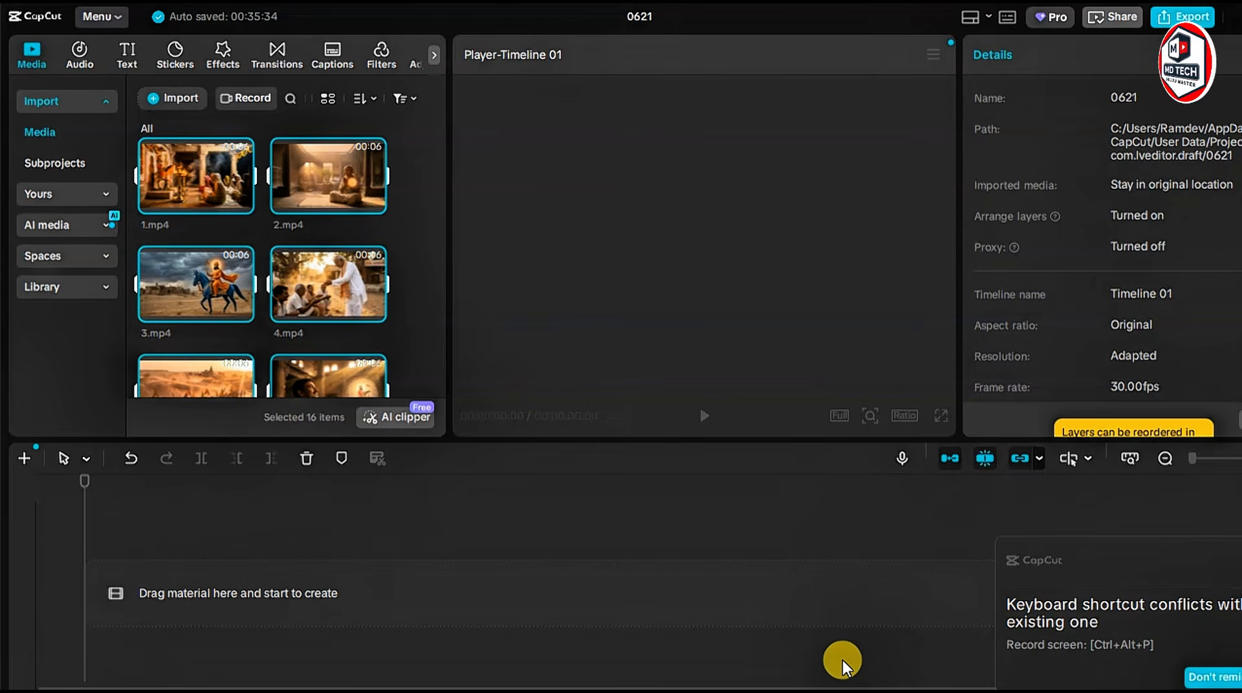
In CapCut, check the selected imported clips and place all 16, from 1.mp4 to 16.mp4, in order on the empty timeline
scroll(289, 181, down, 10)
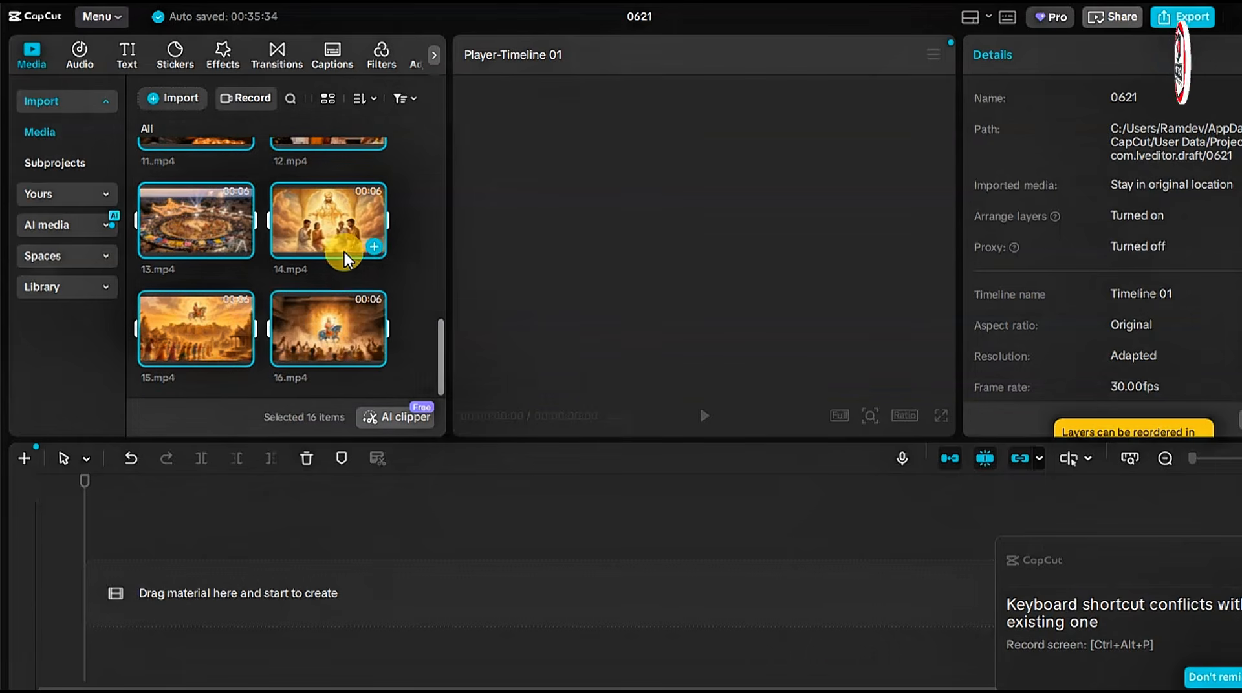
scroll(402, 270, up, 10)
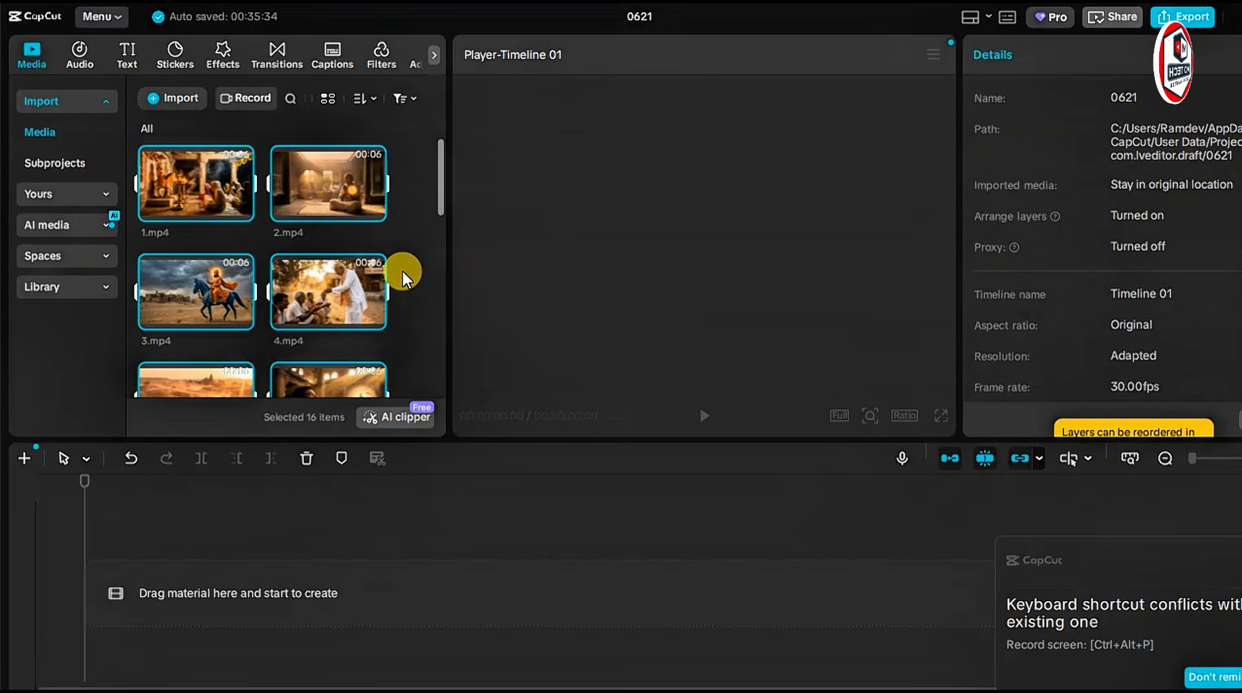
drag(196, 180, 546, 553)
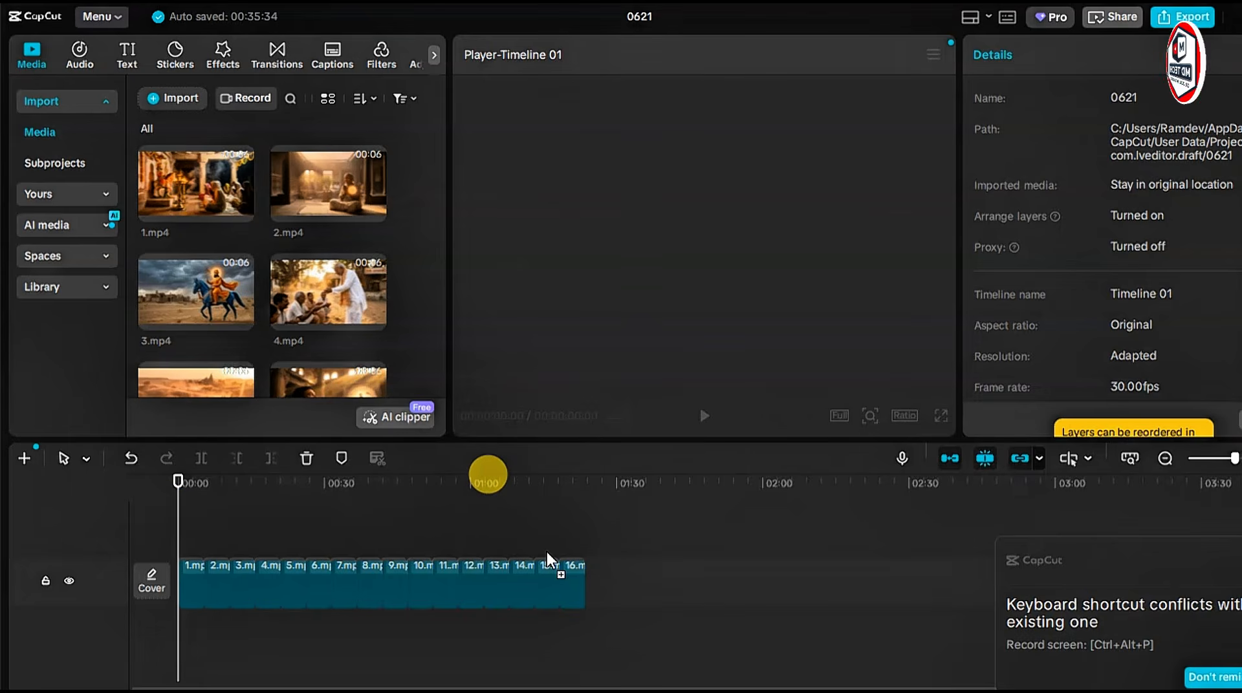
drag(546, 552, 546, 553)
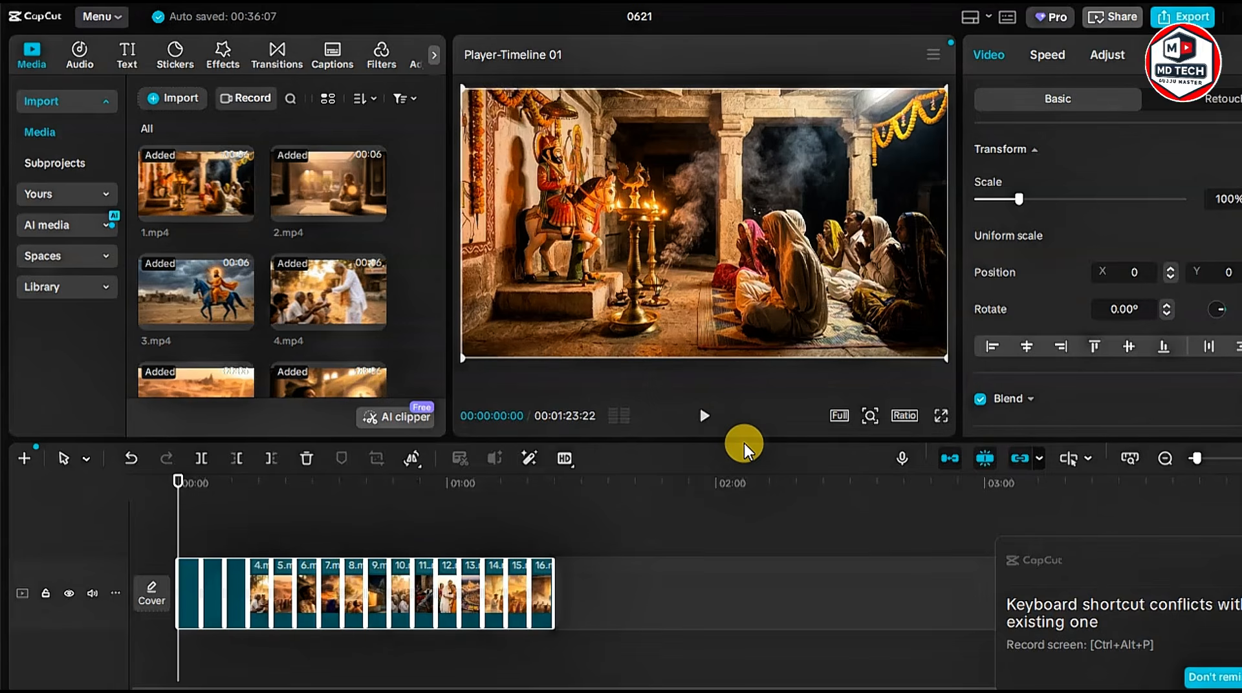
Enlarge the preview area and play the assembled clips from the start, and again from about 18 seconds, within clip 4.mp4
drag(741, 432, 747, 514)
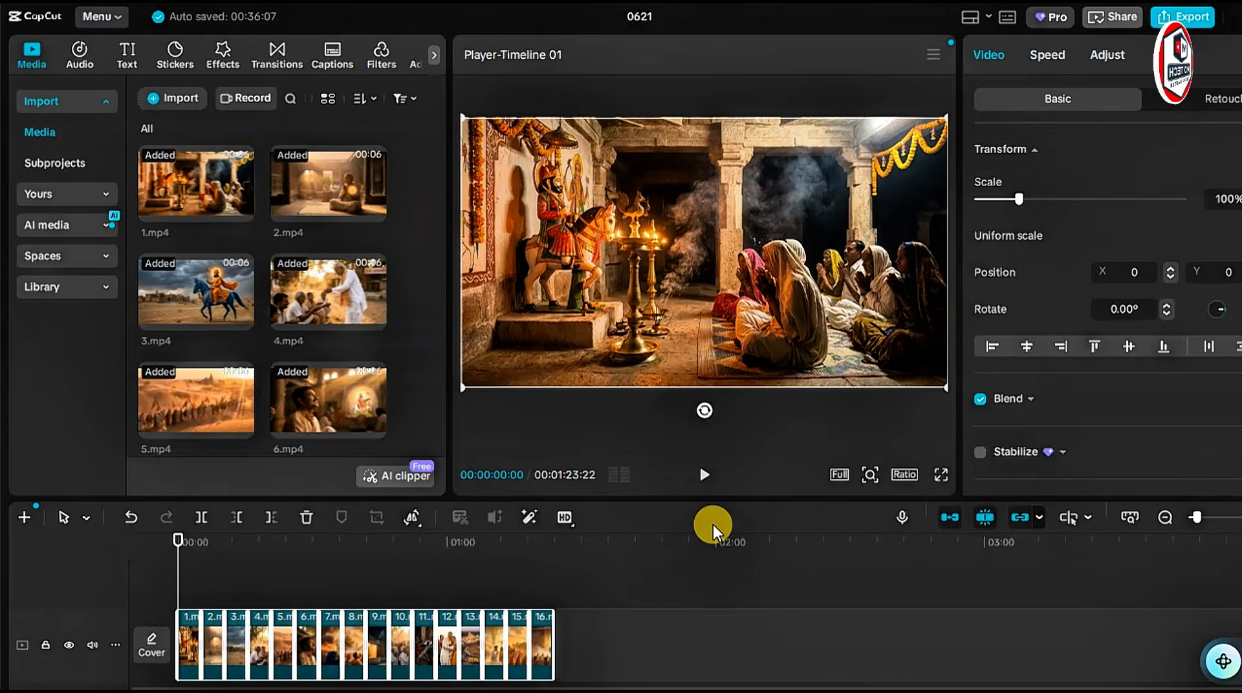
click(705, 475)
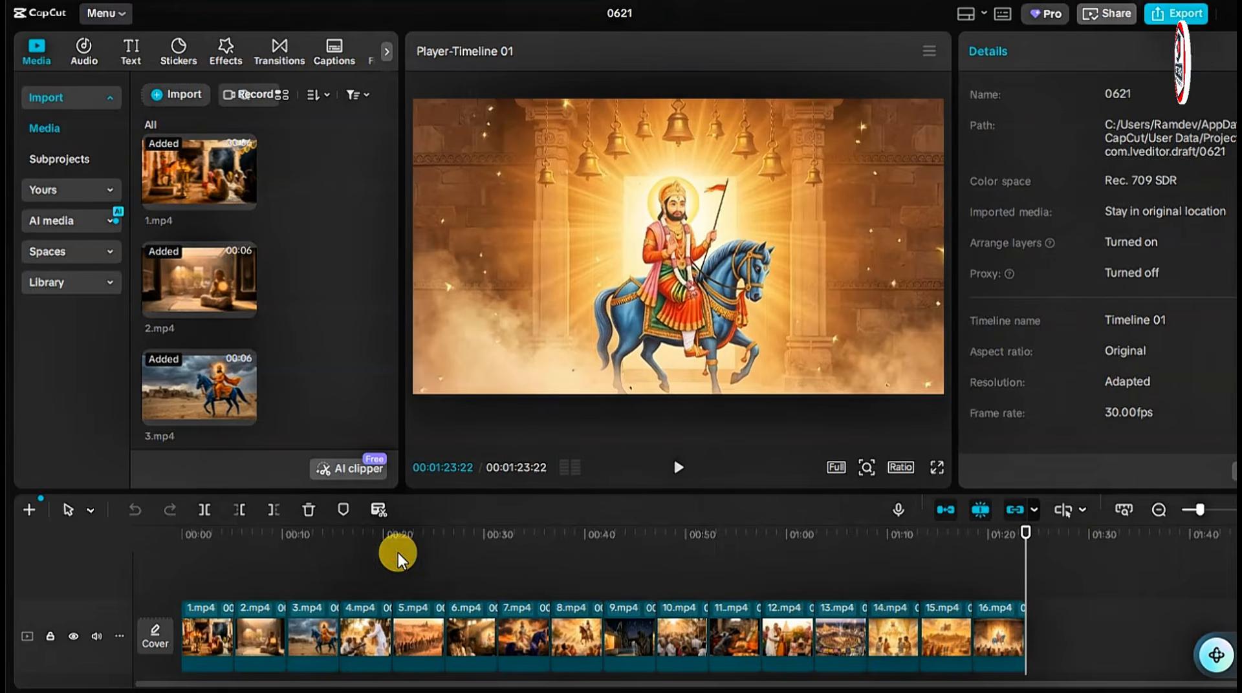
click(366, 535)
click(678, 467)
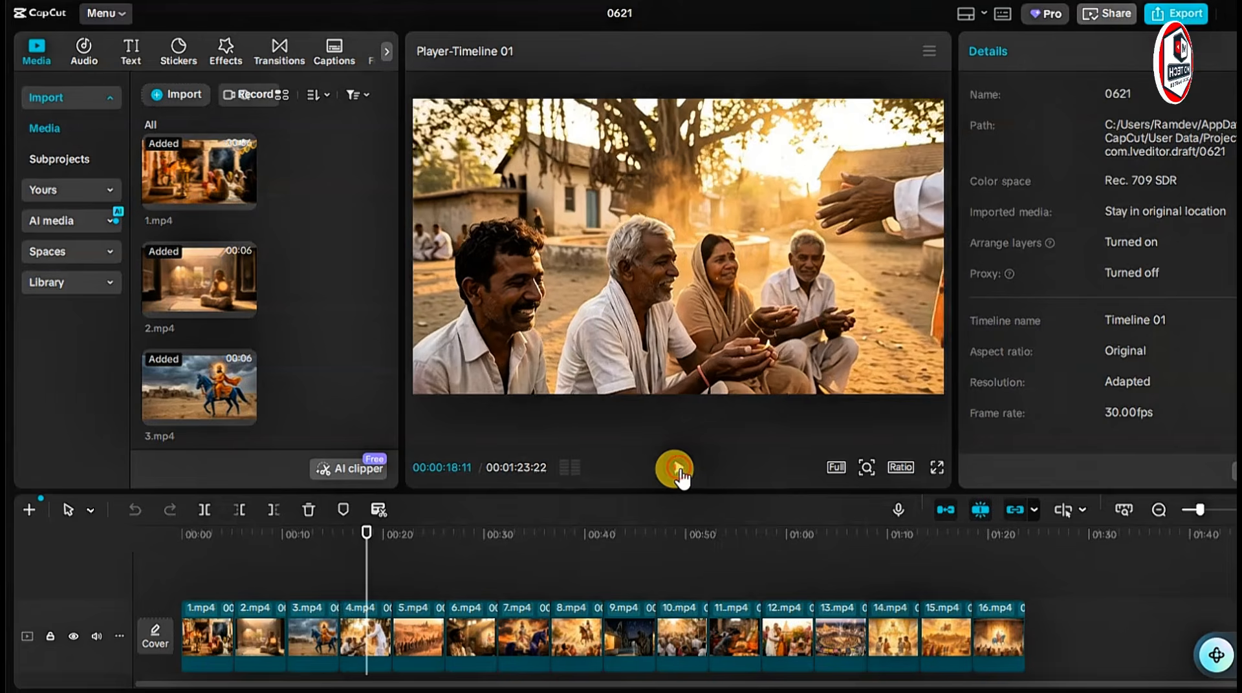